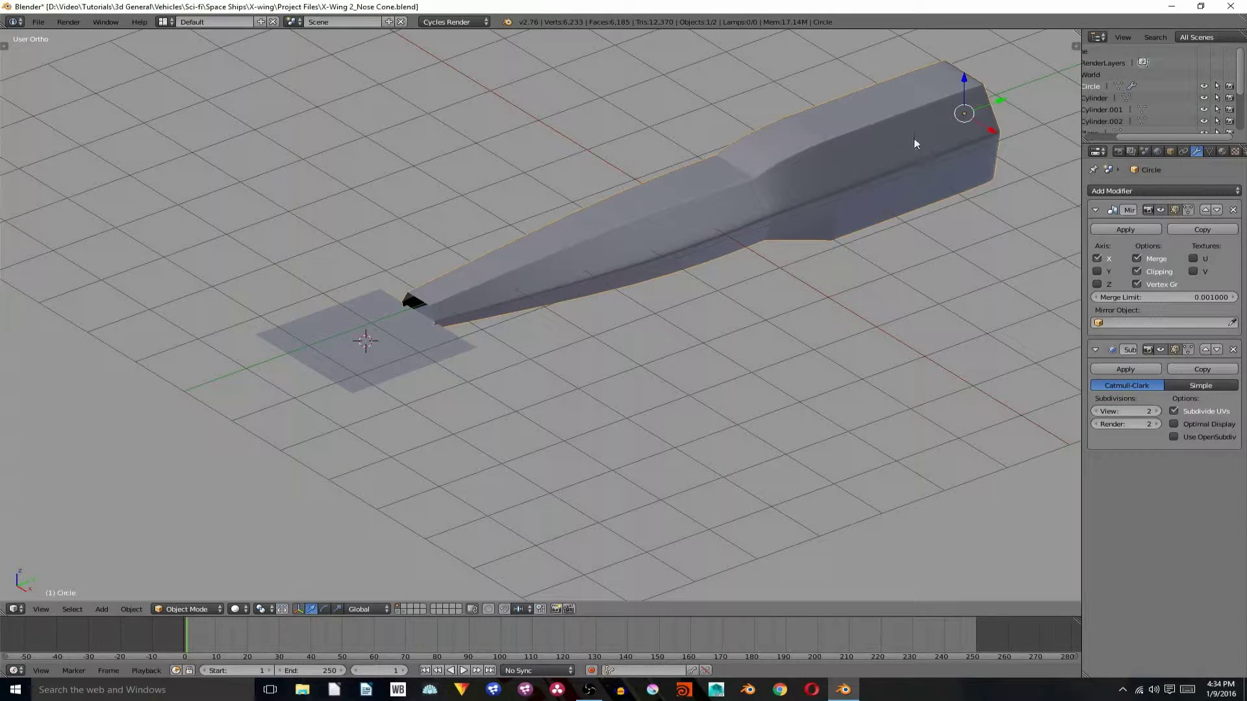
Snap the 3D cursor to the fuselage's origin and set the flat plane's origin to the 3D cursor.
{"action": "key", "text": "shift+s"}
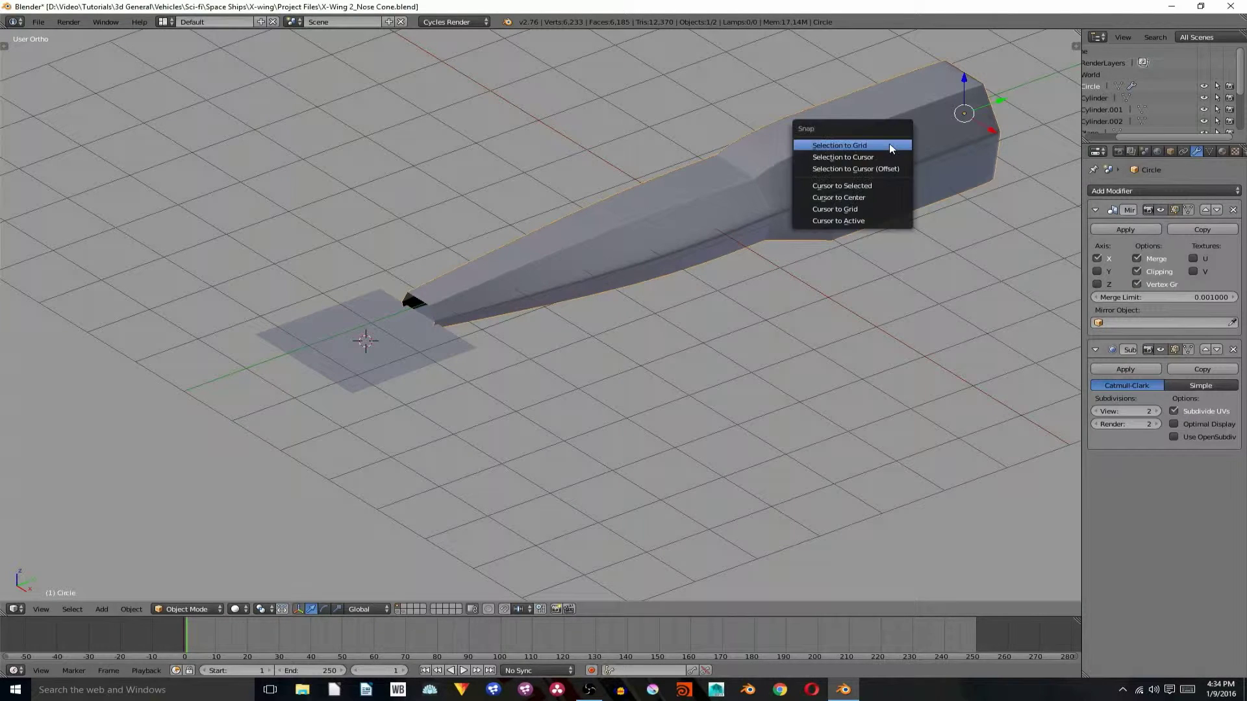
{"action": "left_click", "coordinate": [888, 182]}
{"action": "right_click", "coordinate": [361, 310]}
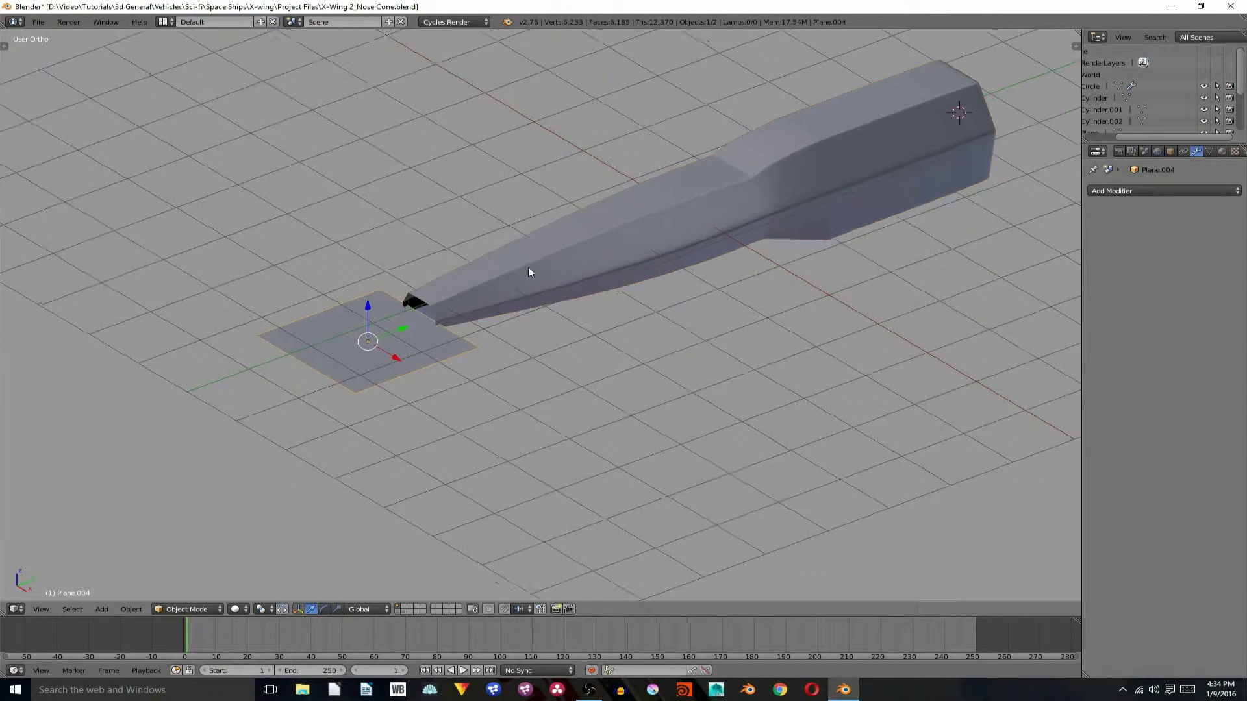
{"action": "middle_click_drag", "start_coordinate": [528, 266], "coordinate": [578, 258]}
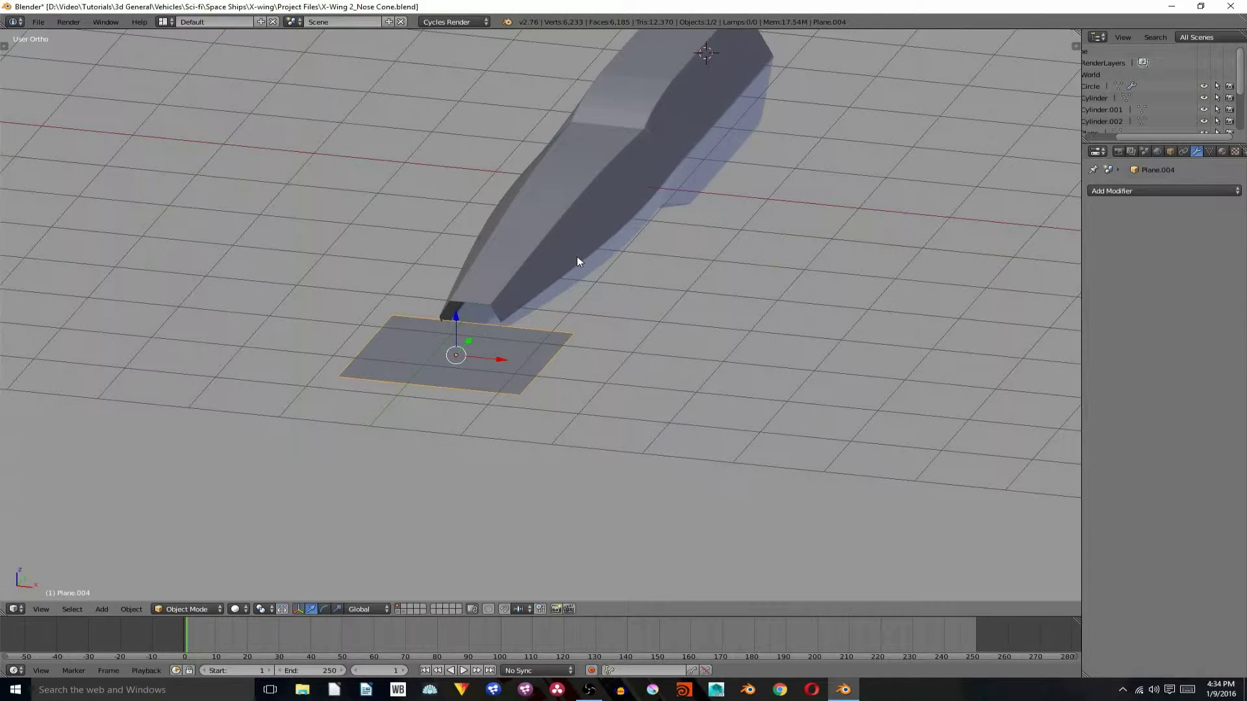
{"action": "key", "text": "shift+ctrl+alt+c"}
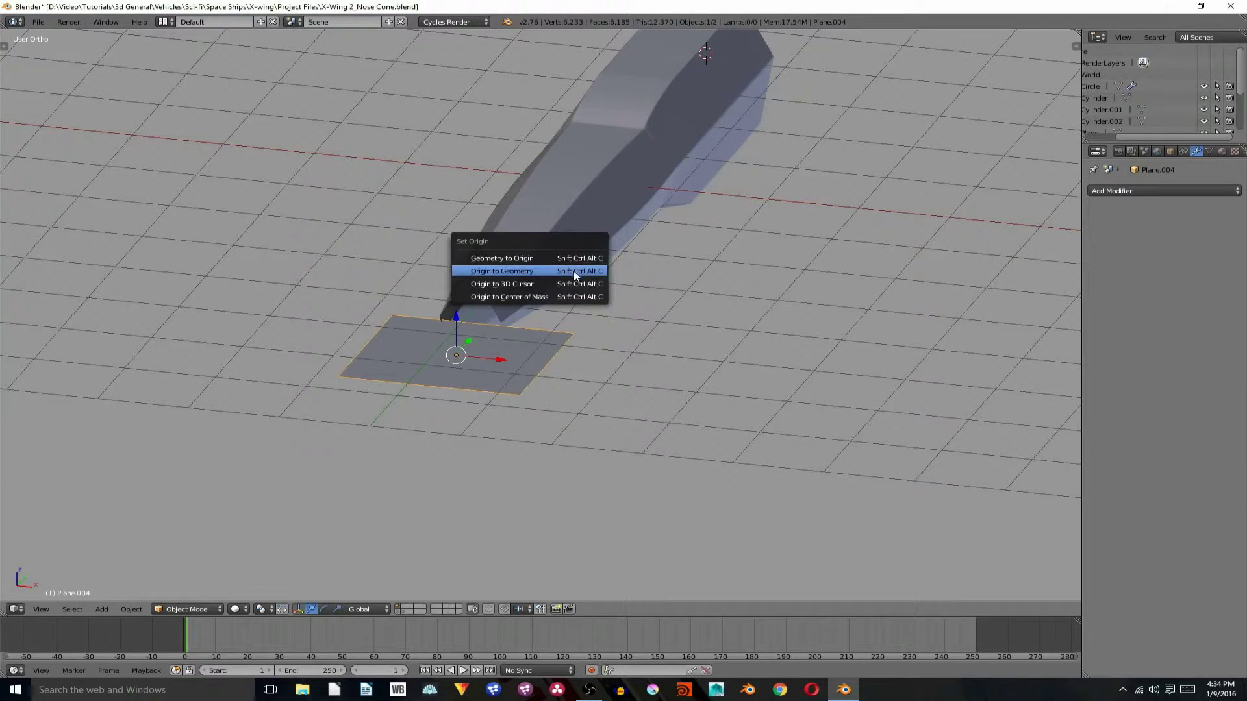
{"action": "left_click", "coordinate": [569, 284]}
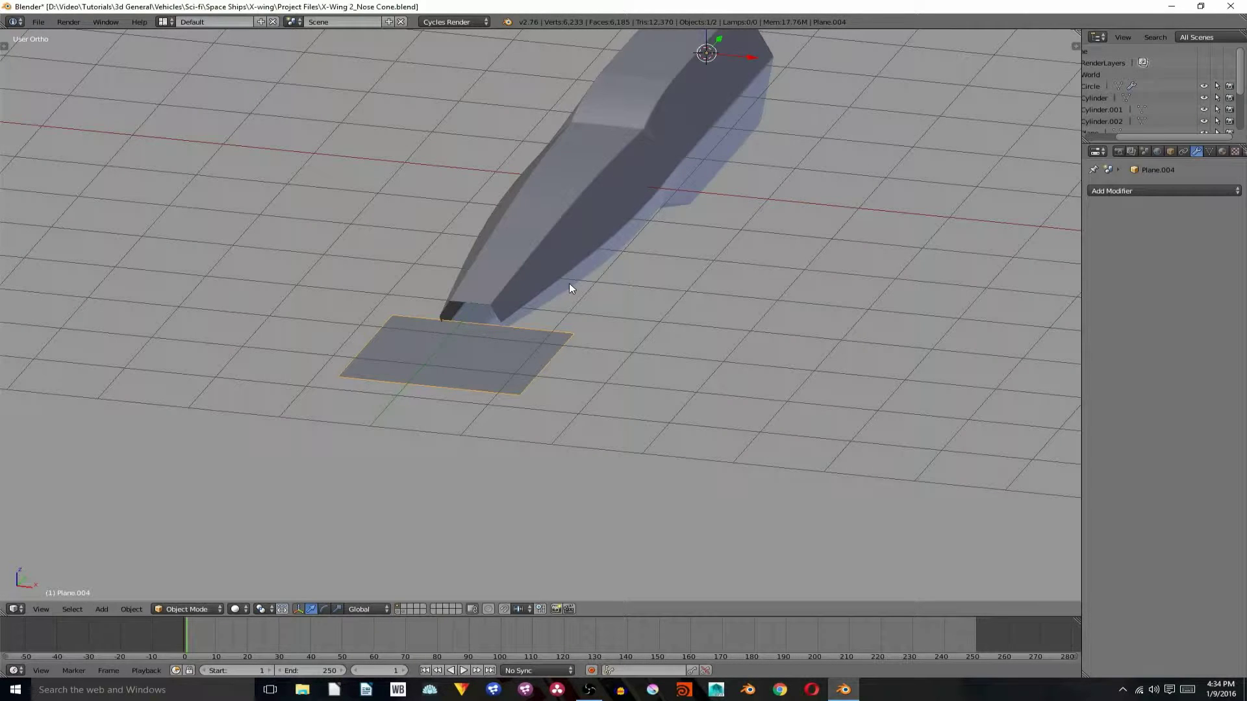
Start the Screencast Keys display in the 3D view.
{"action": "key", "text": "n"}
{"action": "left_click", "coordinate": [900, 406]}
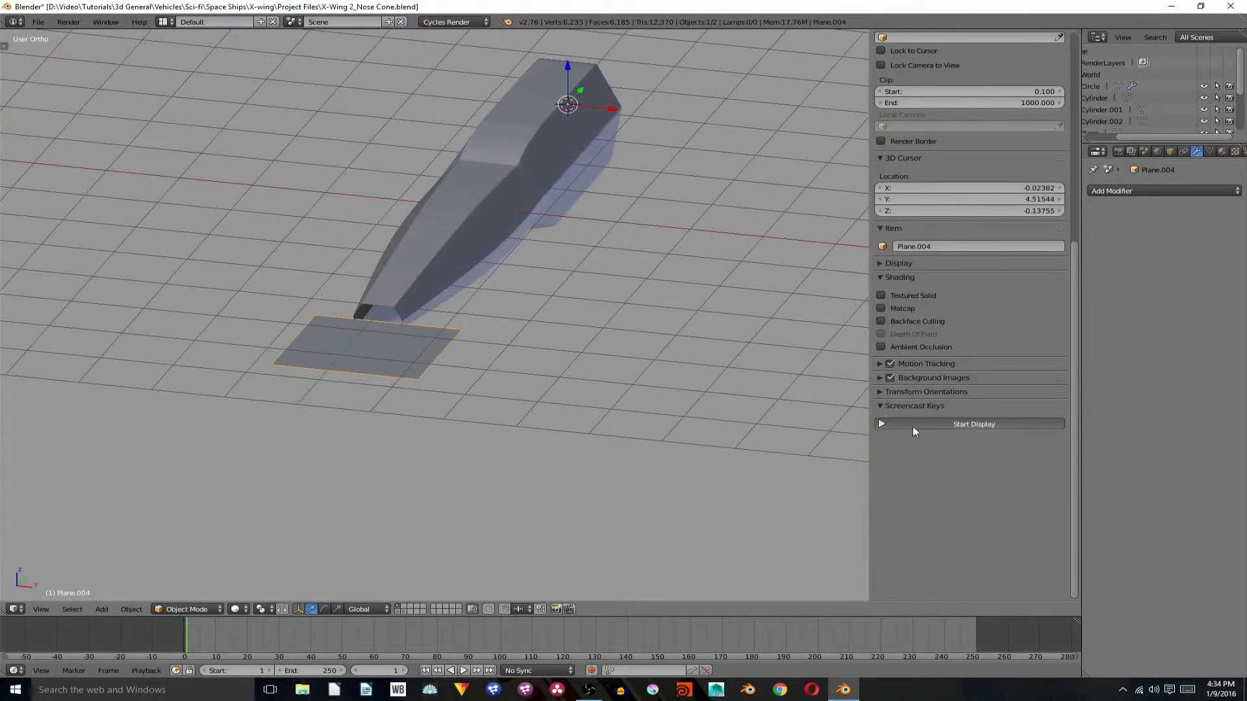
{"action": "left_click", "coordinate": [913, 424]}
{"action": "key", "text": "n"}
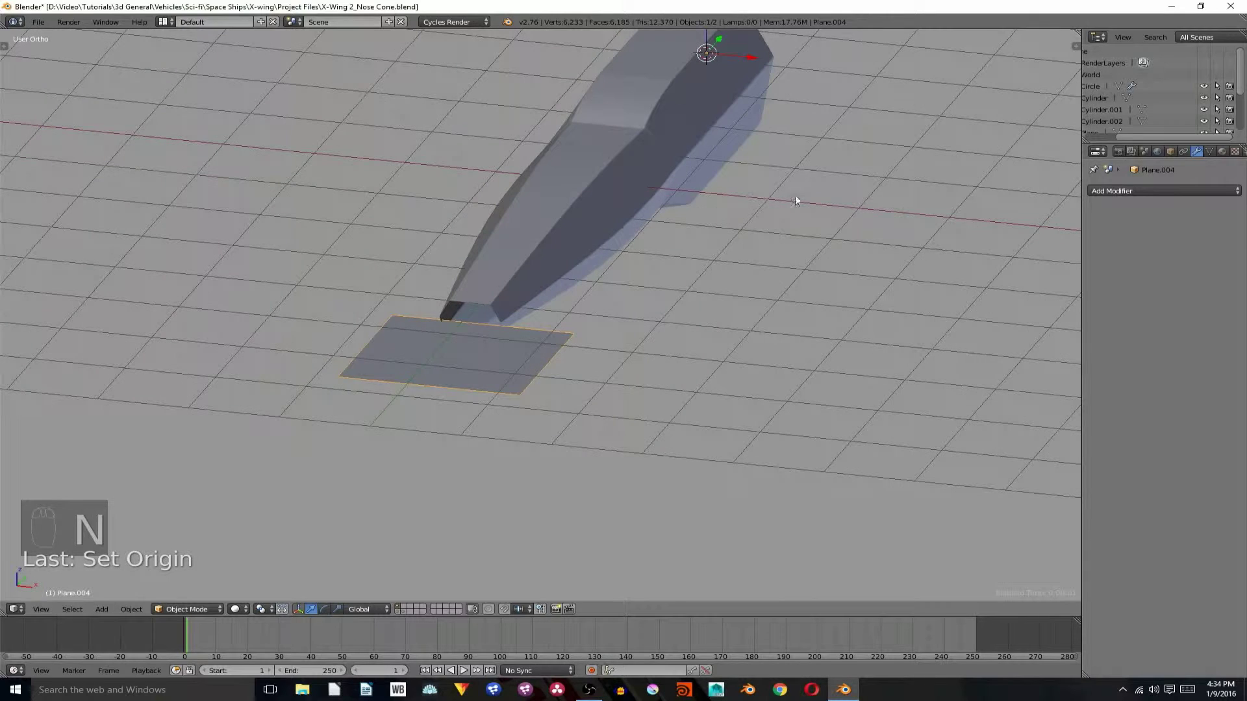
Add an X-axis Mirror modifier with Clipping to the plane and slide its face along X against the mirror centreline as a narrow strip.
{"action": "left_click", "coordinate": [1144, 189]}
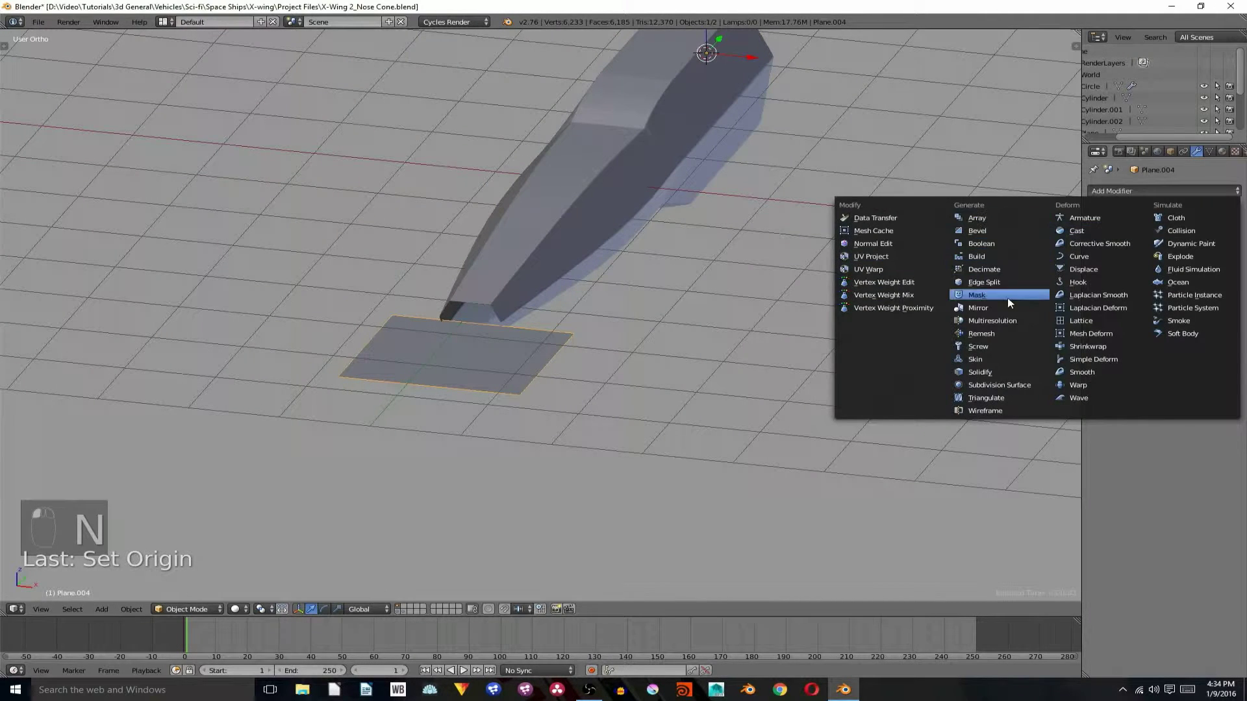
{"action": "left_click", "coordinate": [978, 308]}
{"action": "key", "text": "Tab"}
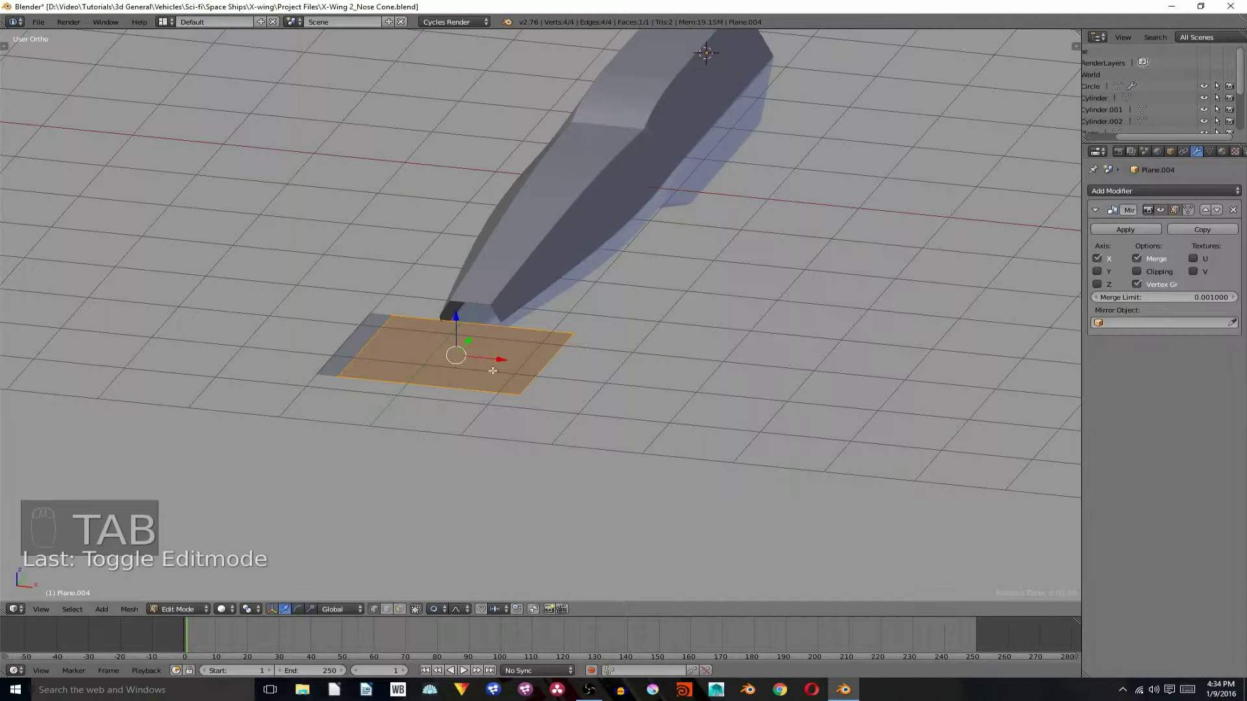
{"action": "left_click_drag", "start_coordinate": [498, 369], "coordinate": [604, 384]}
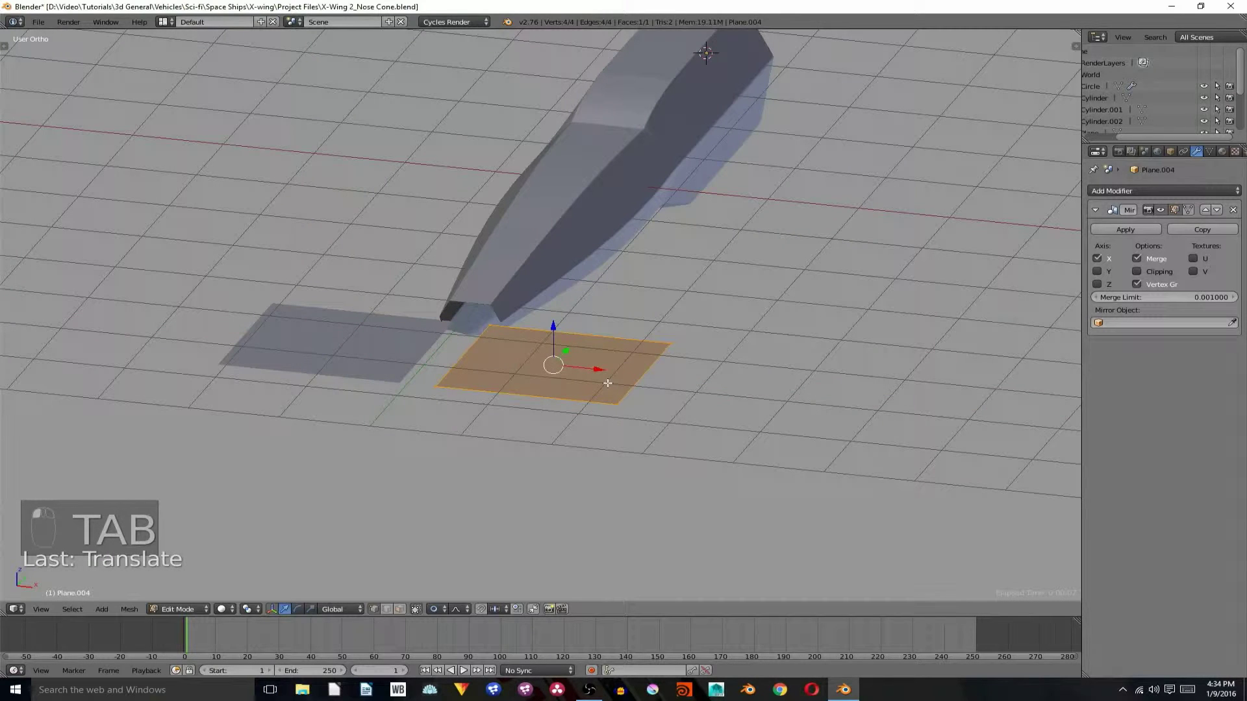
{"action": "key", "text": "alt+o"}
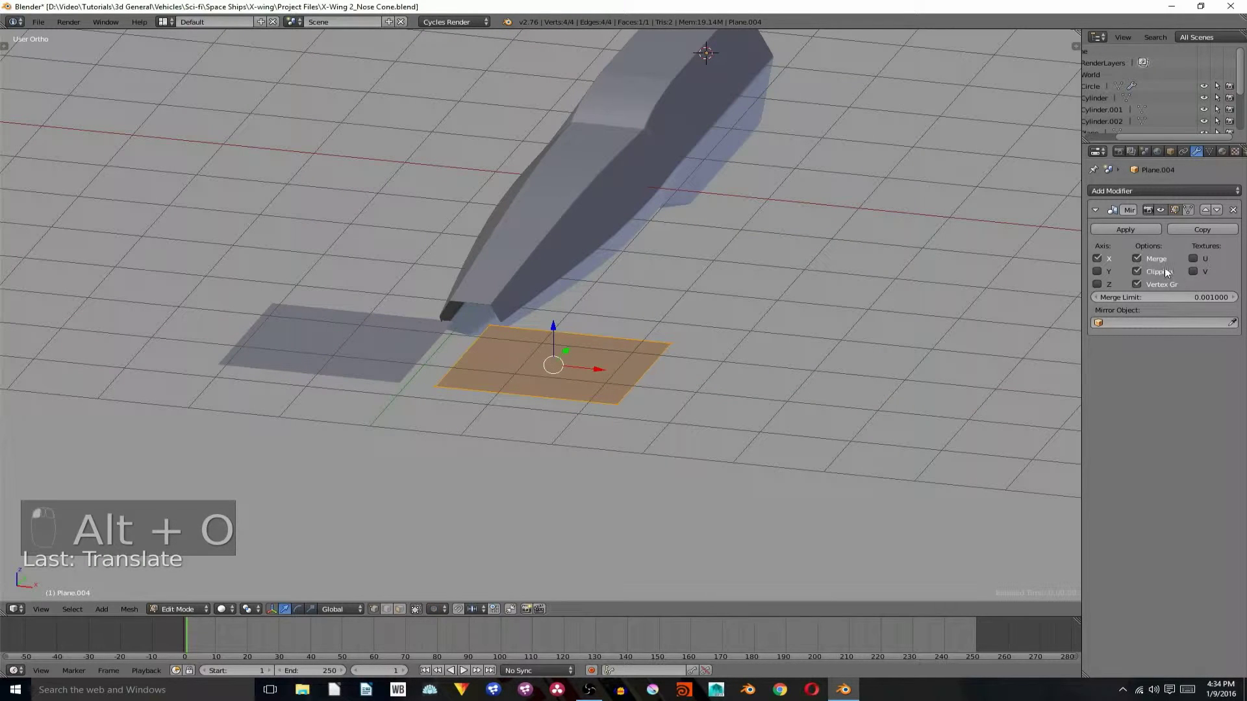
{"action": "left_click_drag", "start_coordinate": [593, 370], "coordinate": [422, 332]}
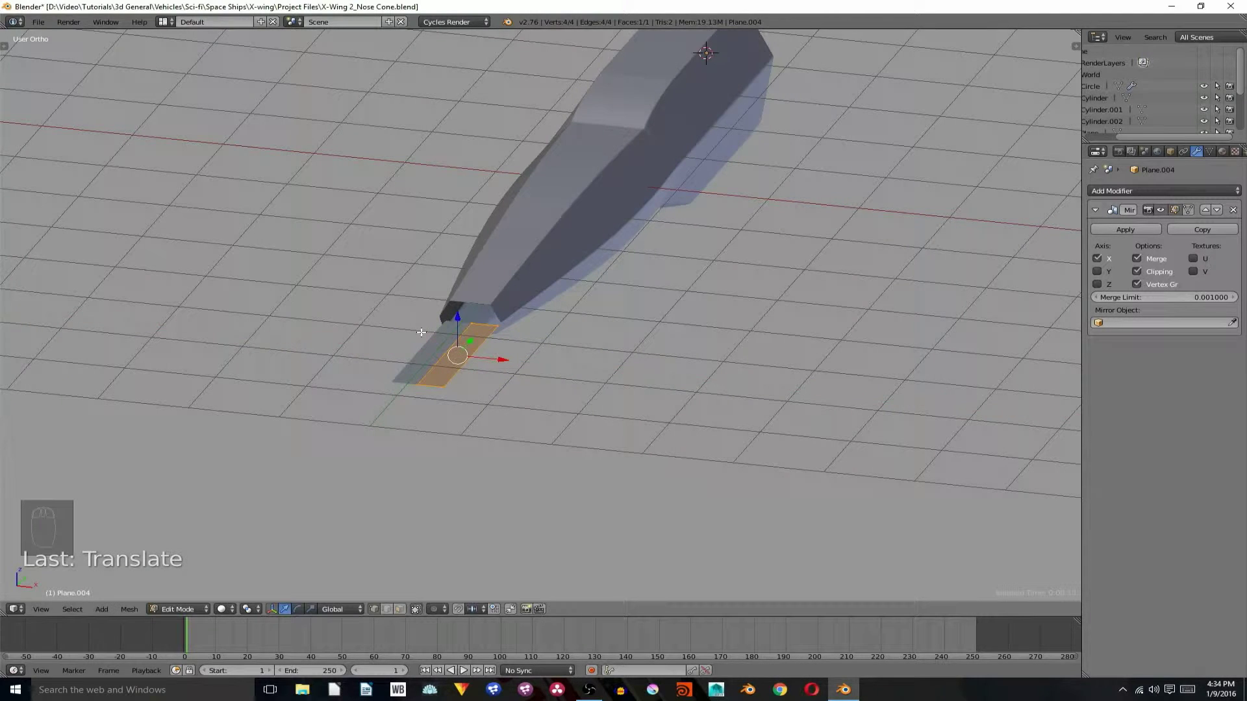
Scale the plane's selected face down to shorten the strip in front of the fuselage's nose opening.
{"action": "key", "text": "KP_3"}
{"action": "left_click_drag", "start_coordinate": [284, 226], "coordinate": [290, 198]}
{"action": "middle_click_drag", "start_coordinate": [290, 198], "coordinate": [524, 448]}
{"action": "key", "text": "s"}
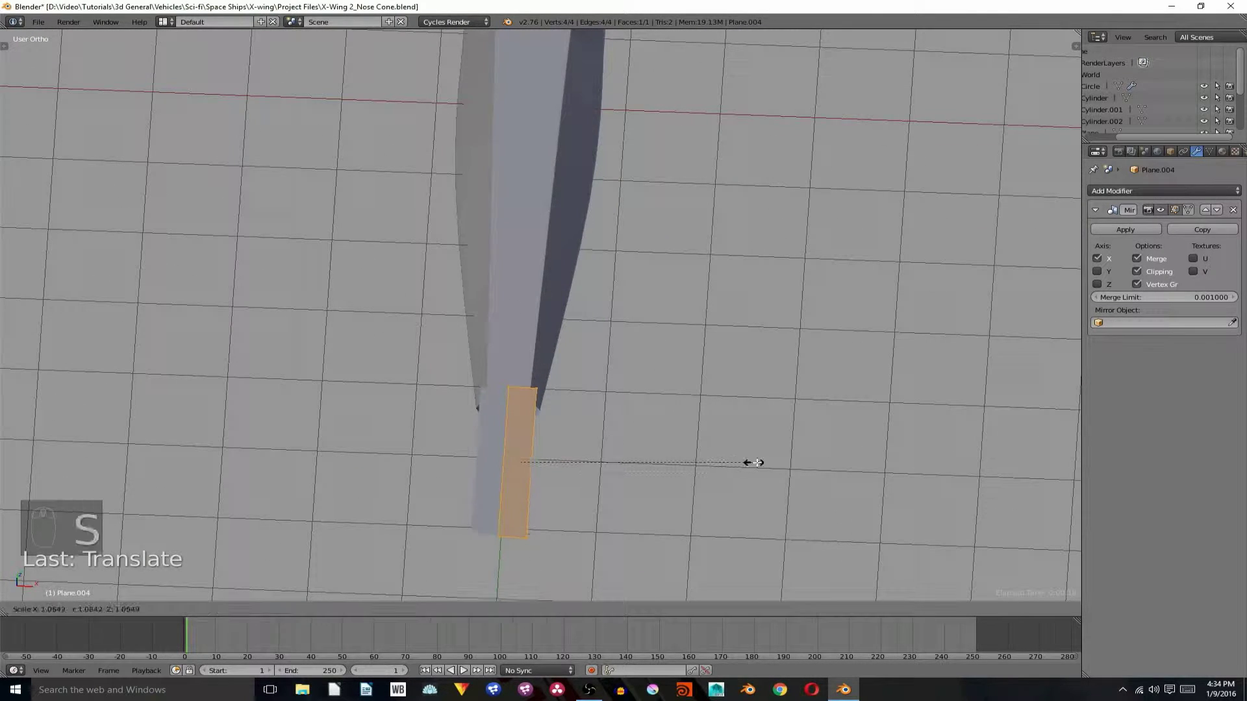
{"action": "left_click", "coordinate": [689, 449]}
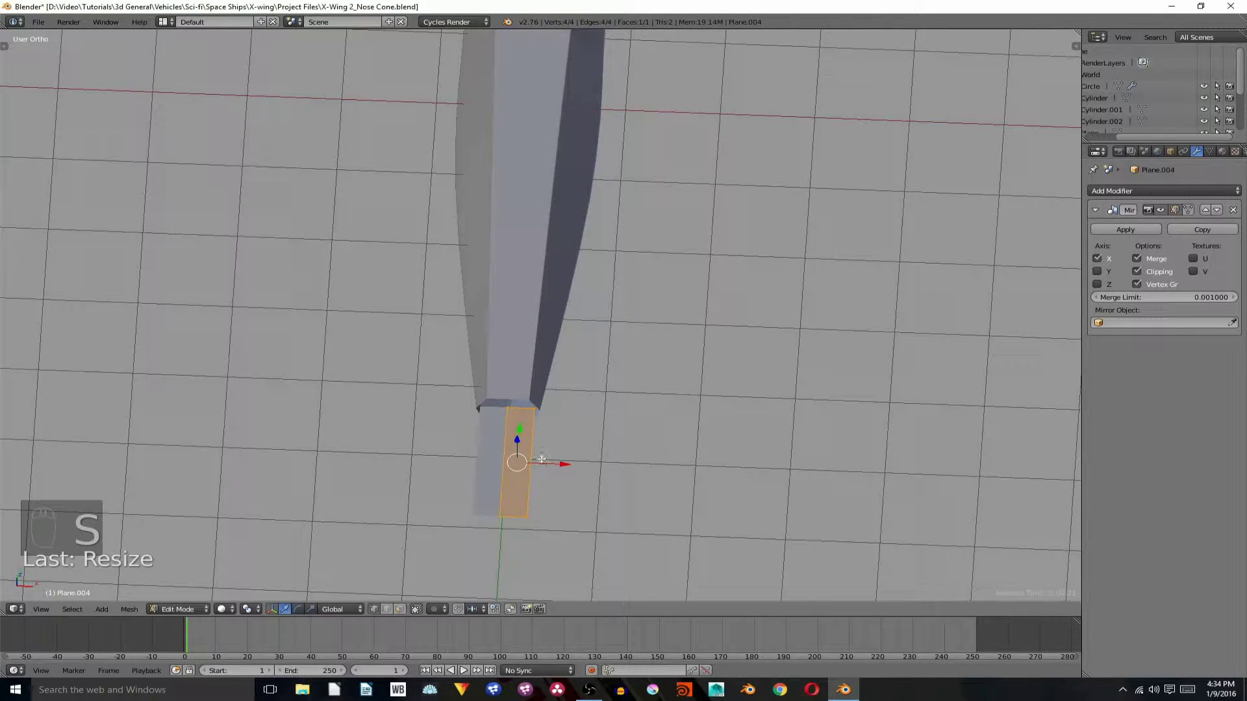
Move the strip's face to line up with the rear of the nose and the edges of the fuselage's top panel in top view.
{"action": "left_click_drag", "start_coordinate": [542, 459], "coordinate": [518, 423]}
{"action": "key", "text": "KP_7"}
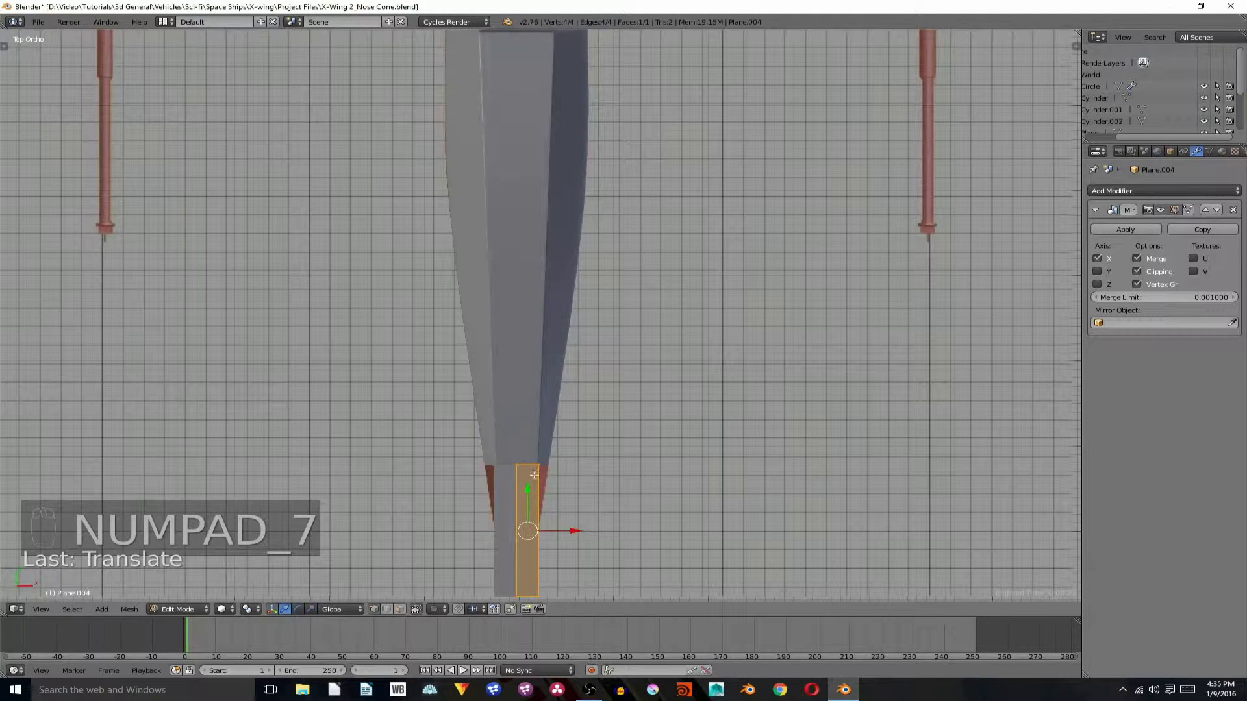
{"action": "left_click_drag", "start_coordinate": [534, 475], "coordinate": [533, 470]}
{"action": "scroll", "coordinate": [571, 461], "scroll_direction": "up", "scroll_amount": 4}
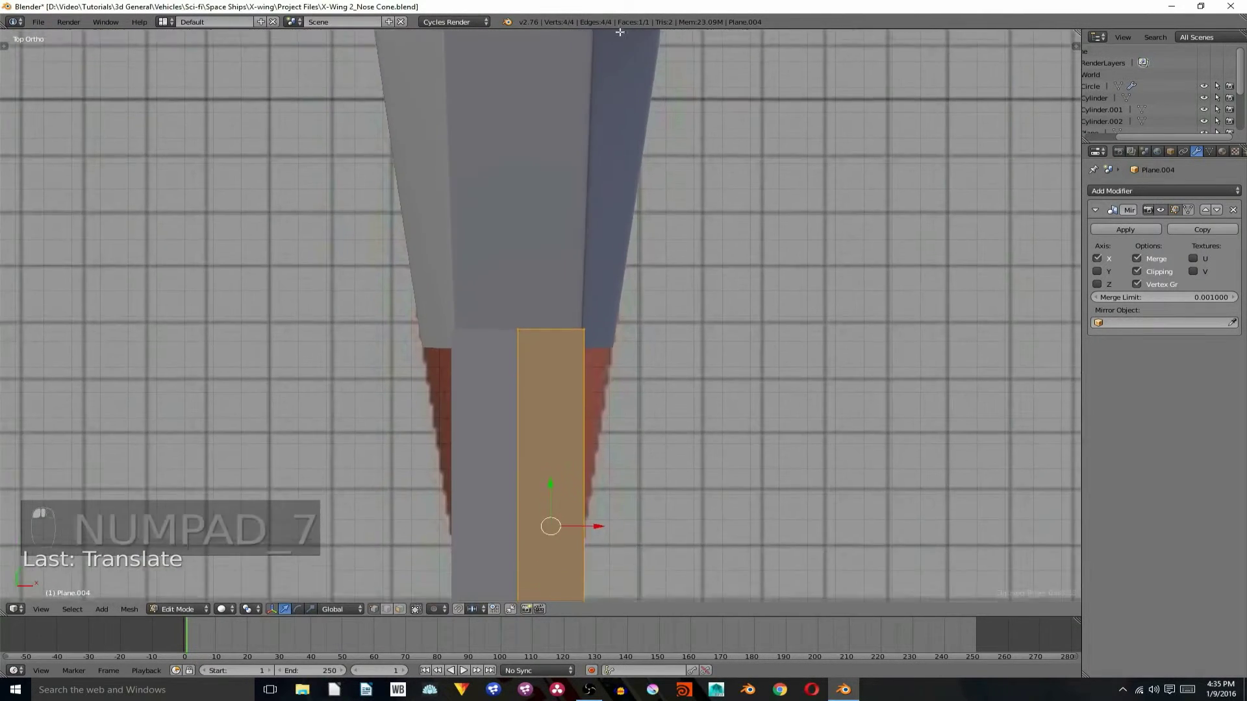
{"action": "middle_click_drag", "start_coordinate": [619, 31], "coordinate": [612, 10], "text": "shift"}
{"action": "left_click_drag", "start_coordinate": [584, 505], "coordinate": [584, 502]}
{"action": "scroll", "coordinate": [559, 494], "scroll_direction": "down", "scroll_amount": 4}
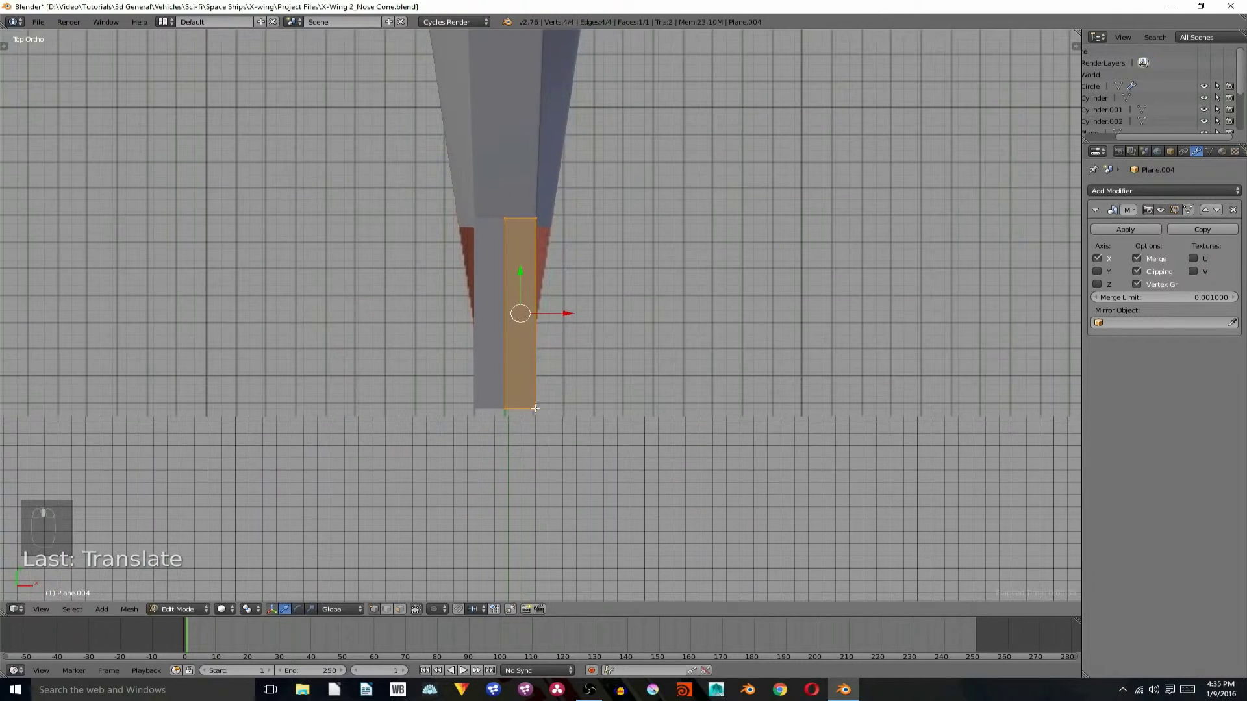
Pull the strip's front edge back to the reference nose tip and narrow it to taper the strip in top view.
{"action": "left_click", "coordinate": [535, 409]}
{"action": "key", "text": "z"}
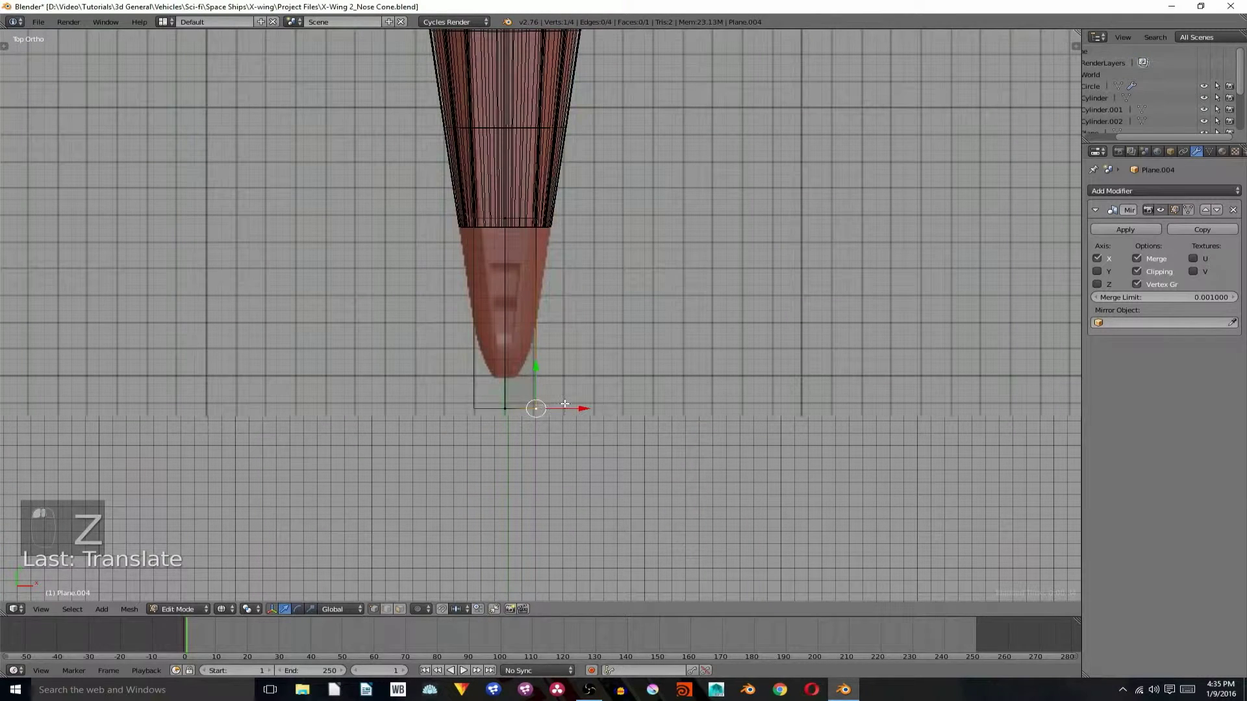
{"action": "left_click", "coordinate": [510, 410], "text": "shift"}
{"action": "left_click_drag", "start_coordinate": [521, 386], "coordinate": [559, 378]}
{"action": "right_click", "coordinate": [529, 343]}
{"action": "right_click", "coordinate": [508, 409], "text": "shift"}
{"action": "key", "text": "x"}
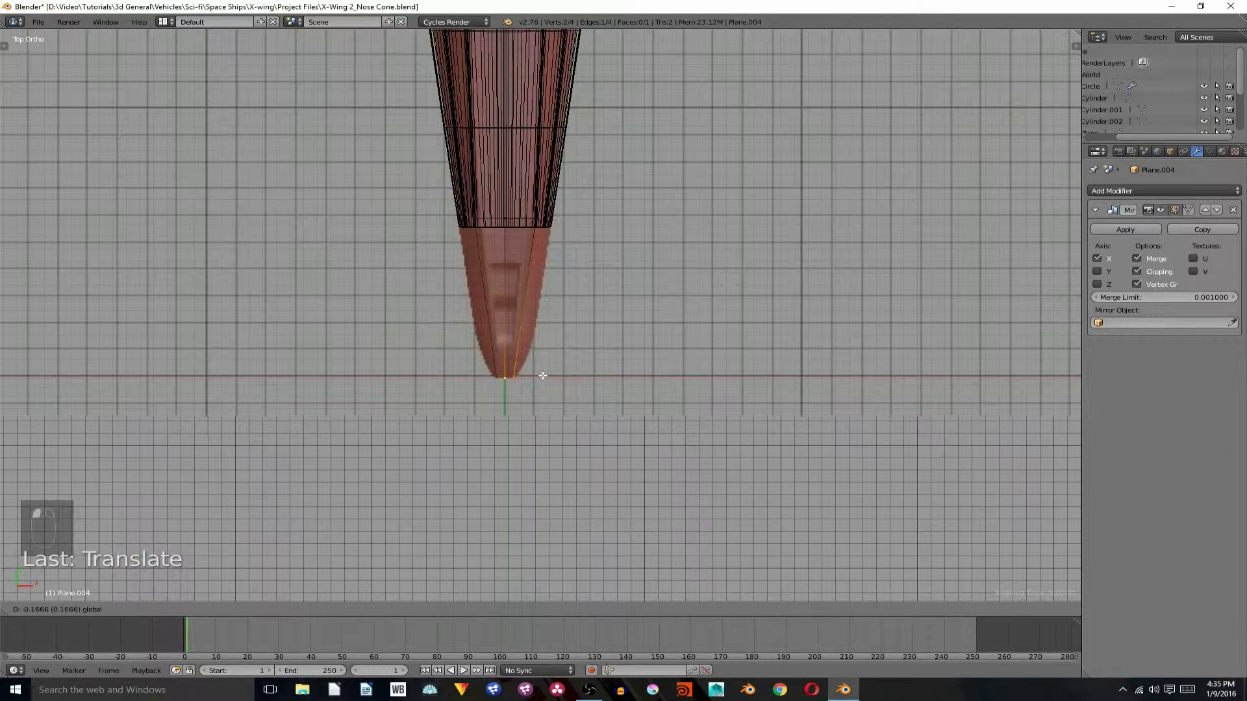
{"action": "left_click", "coordinate": [543, 375]}
{"action": "scroll", "coordinate": [541, 208], "scroll_direction": "up", "scroll_amount": 3}
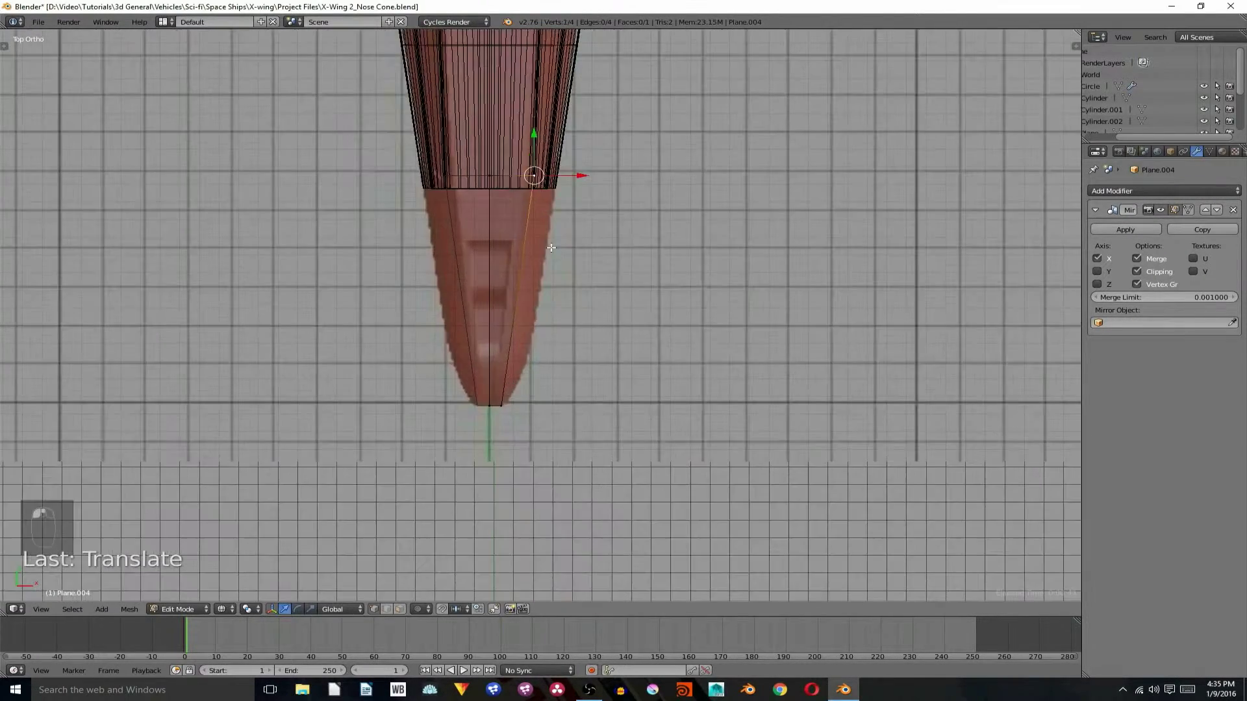
Lower the strip's front edge along Z to the reference nose tip in side view.
{"action": "key", "text": "Tab"}
{"action": "key", "text": "z"}
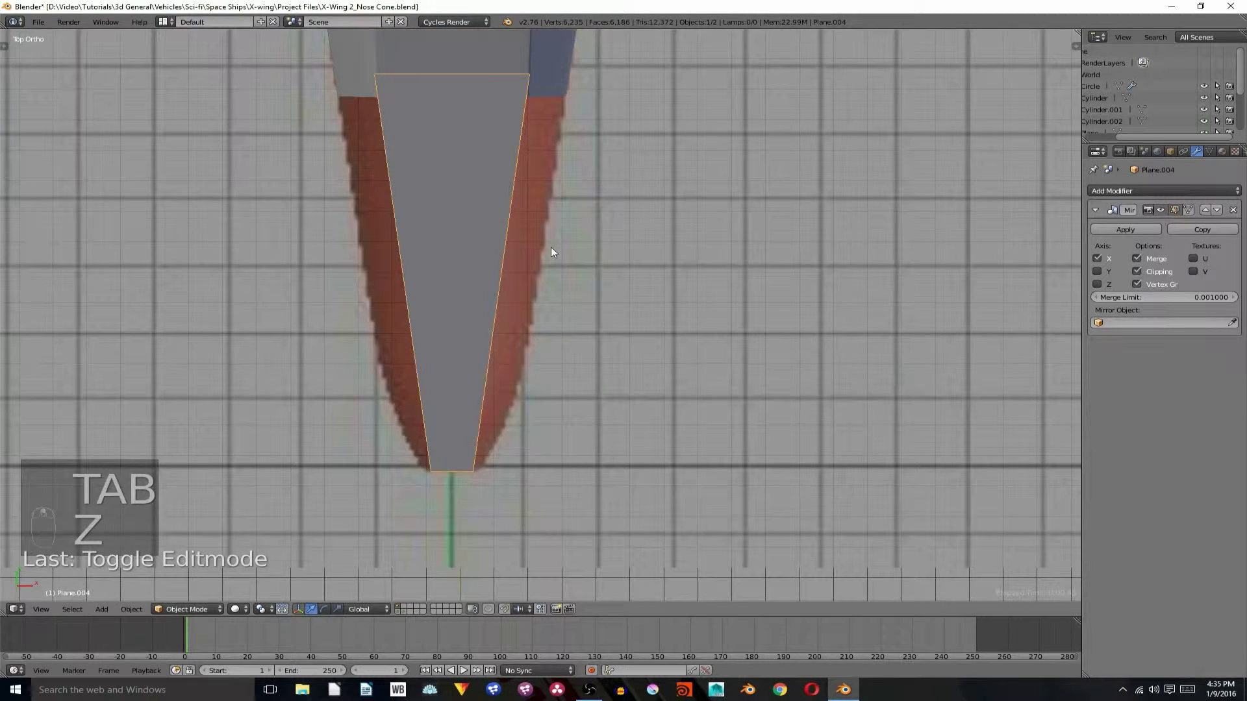
{"action": "key", "text": "KP_3"}
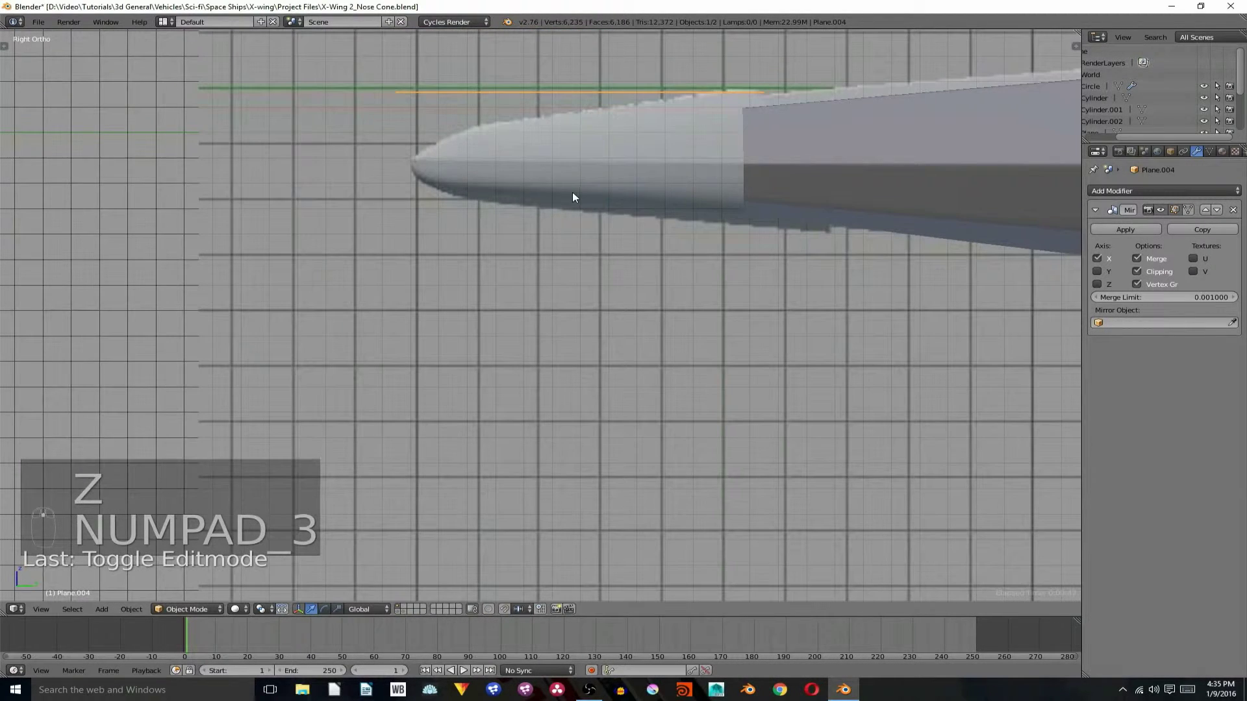
{"action": "key", "text": "Tab"}
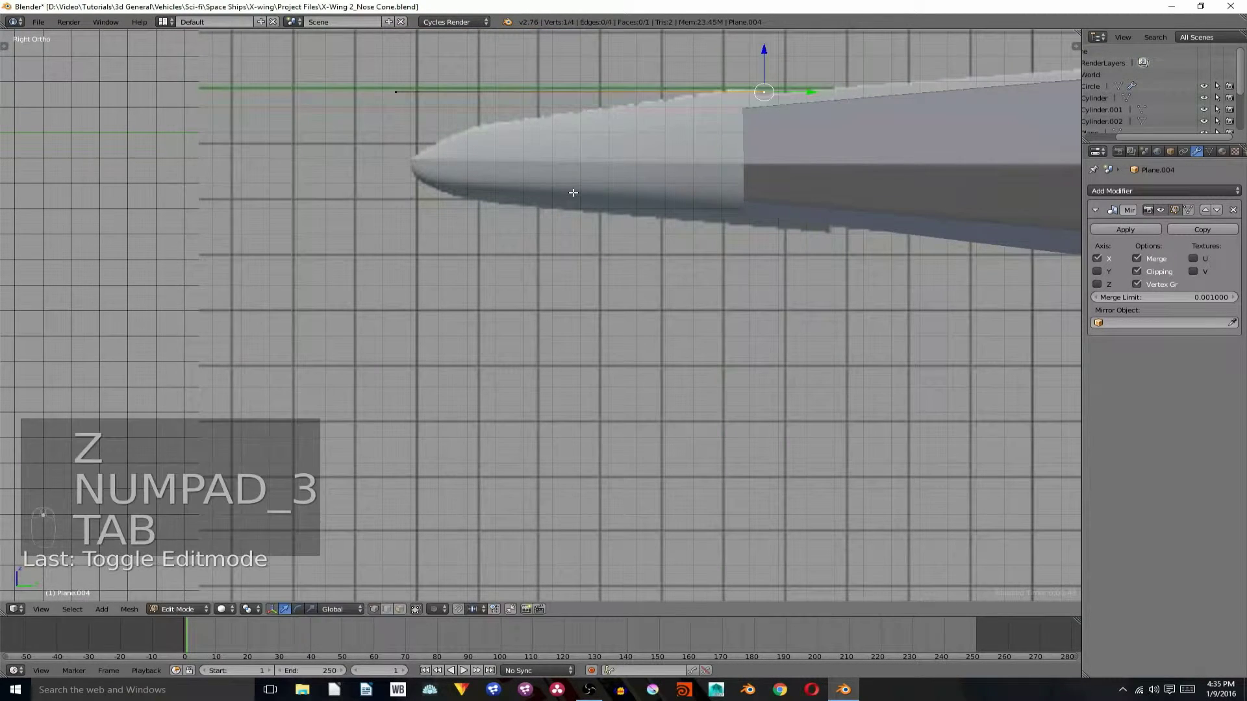
{"action": "key", "text": "a"}
{"action": "key", "text": "a"}
{"action": "key", "text": "z"}
{"action": "key", "text": "c"}
{"action": "left_click", "coordinate": [387, 92]}
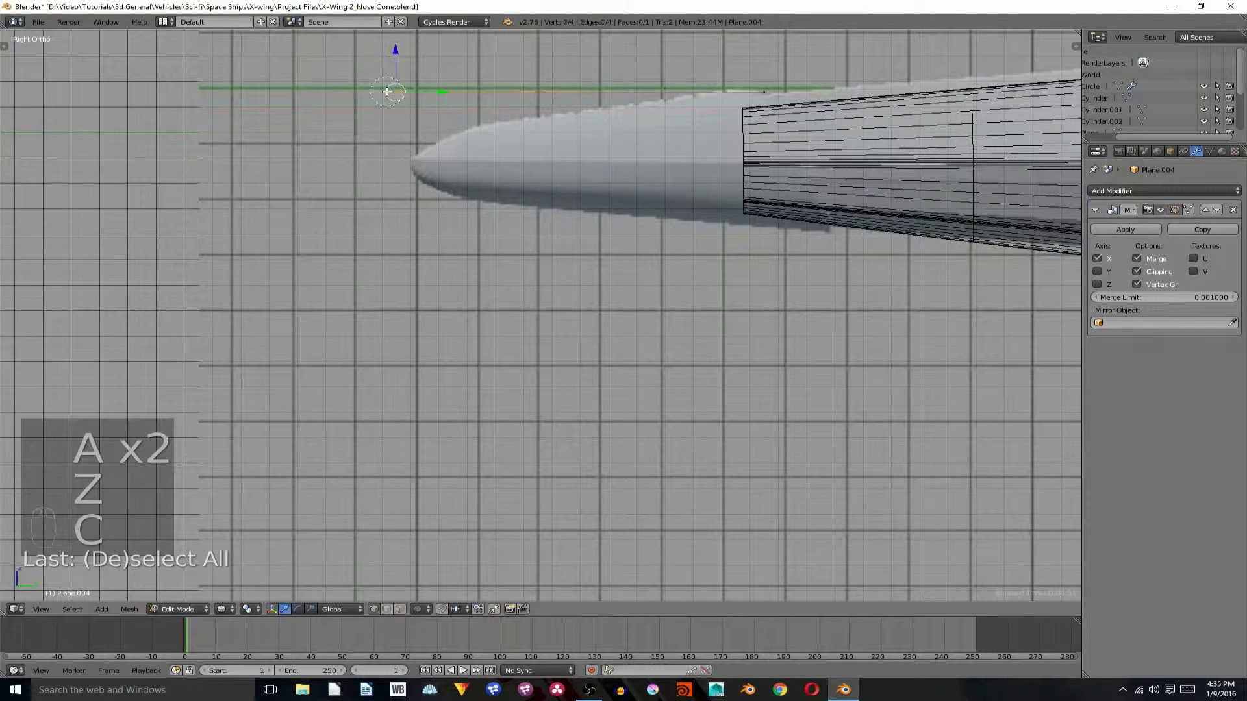
{"action": "left_click_drag", "start_coordinate": [409, 65], "coordinate": [414, 120]}
Add a loop cut across the strip near its front end and raise it to follow the reference nose's upper profile.
{"action": "key", "text": "Tab"}
{"action": "key", "text": "Tab"}
{"action": "key", "text": "a"}
{"action": "key", "text": "a"}
{"action": "key", "text": "a"}
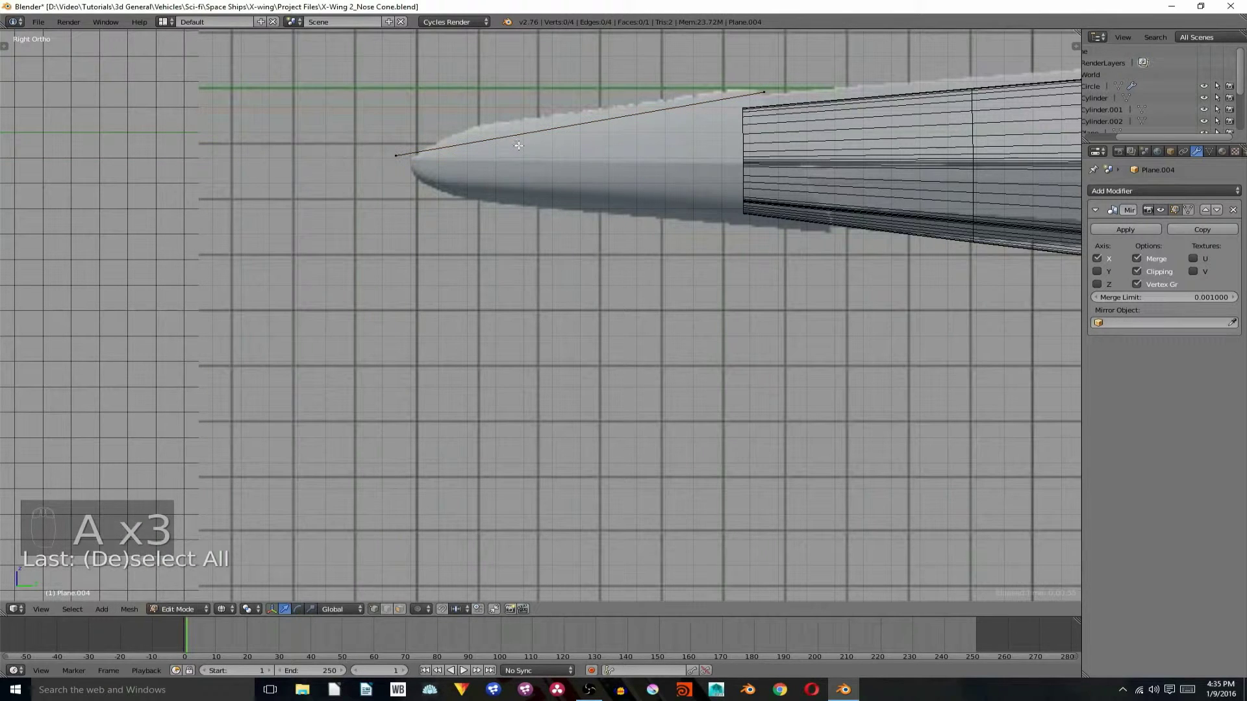
{"action": "key", "text": "ctrl+e"}
{"action": "key", "text": "Escape"}
{"action": "key", "text": "ctrl+r"}
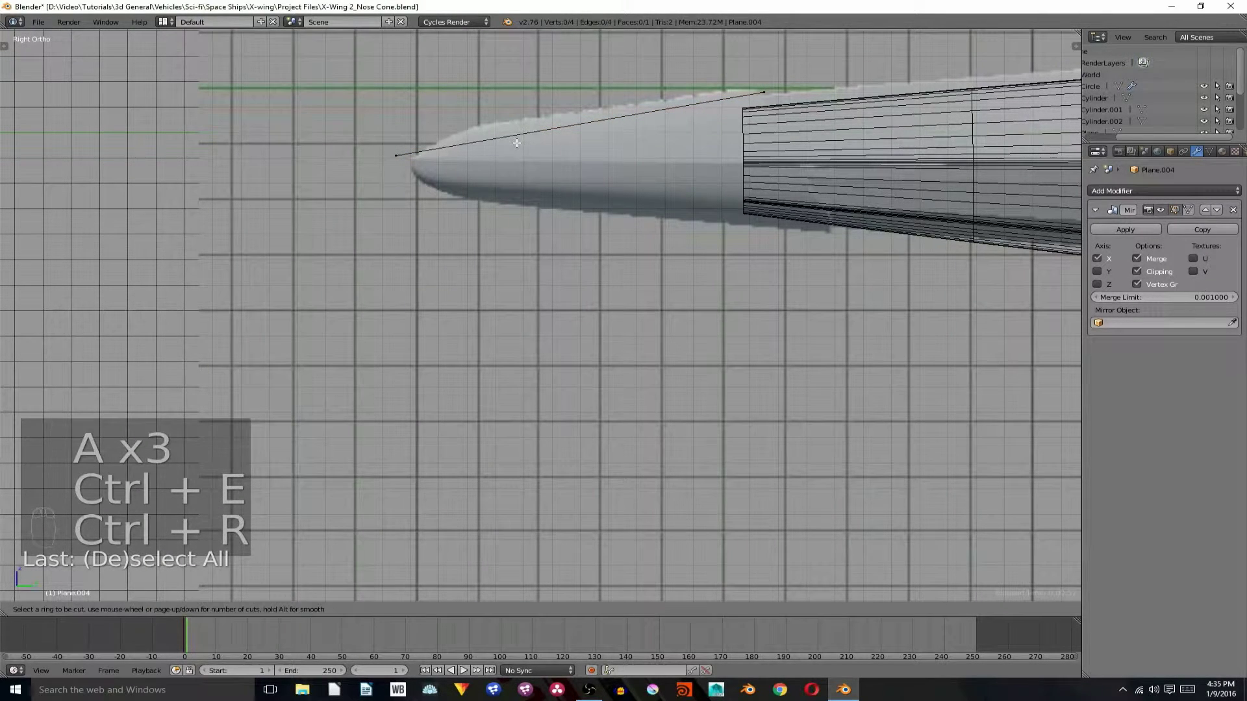
{"action": "left_click", "coordinate": [507, 141]}
{"action": "left_click", "coordinate": [383, 143]}
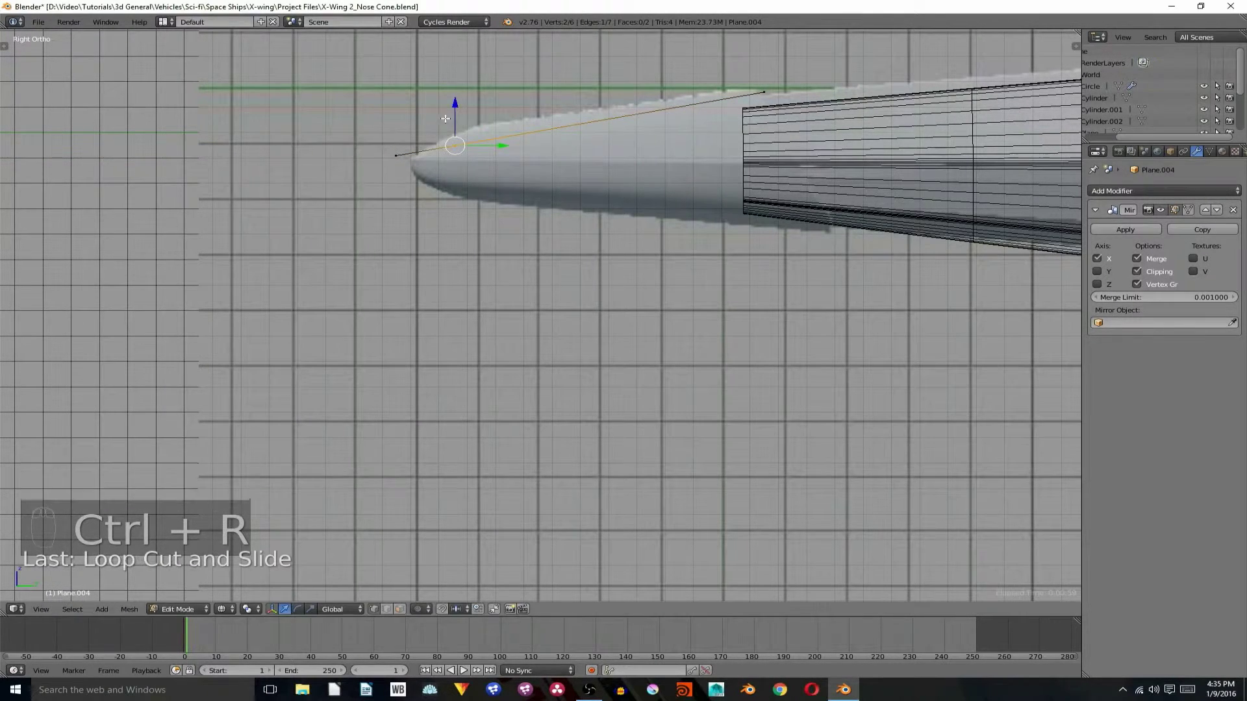
{"action": "left_click_drag", "start_coordinate": [448, 118], "coordinate": [473, 96]}
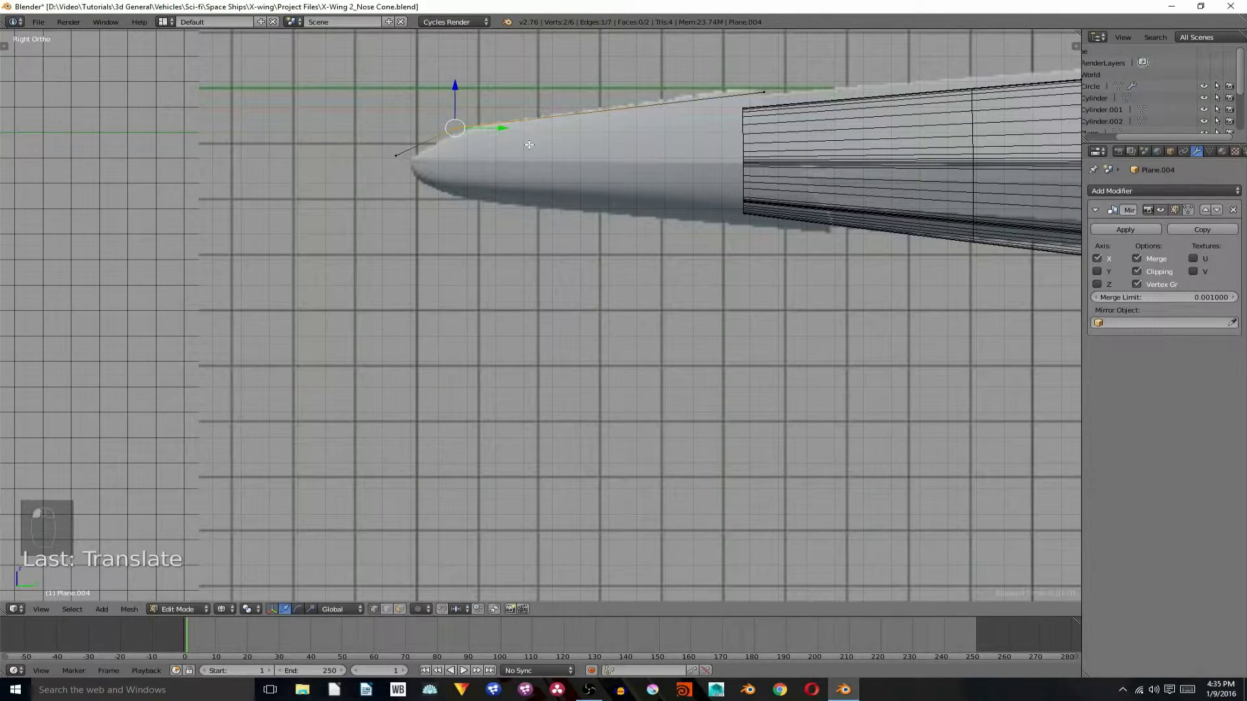
Bevel the raised loop near the nose tip to round the strip's bend, and leave mesh editing.
{"action": "key", "text": "ctrl+b"}
{"action": "left_click", "coordinate": [574, 138]}
{"action": "key", "text": "Tab"}
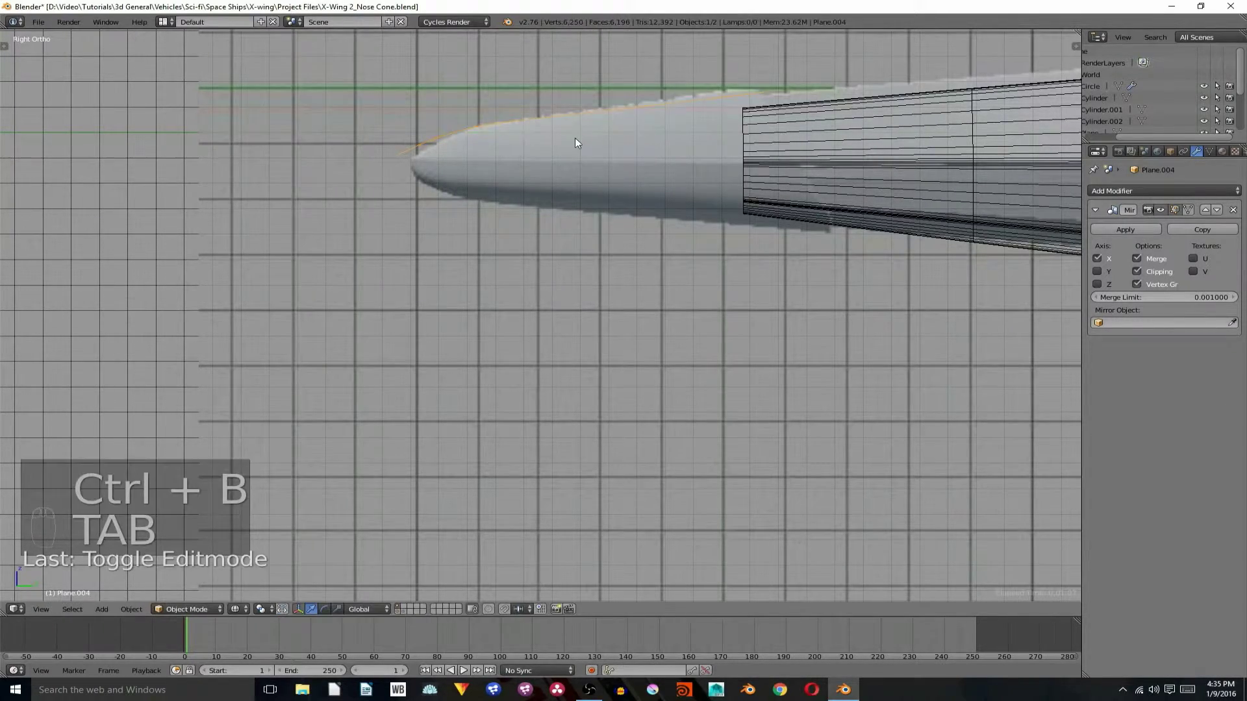
Extrude the strip's outer side edge and move the new edge down along Z to form the nose's side wall.
{"action": "mouse_move", "coordinate": [575, 138]}
{"action": "middle_mouse_down"}
{"action": "mouse_move", "coordinate": [689, 212]}
{"action": "mouse_move", "coordinate": [722, 212]}
{"action": "mouse_move", "coordinate": [723, 245]}
{"action": "middle_mouse_up"}
{"action": "key", "text": "z"}
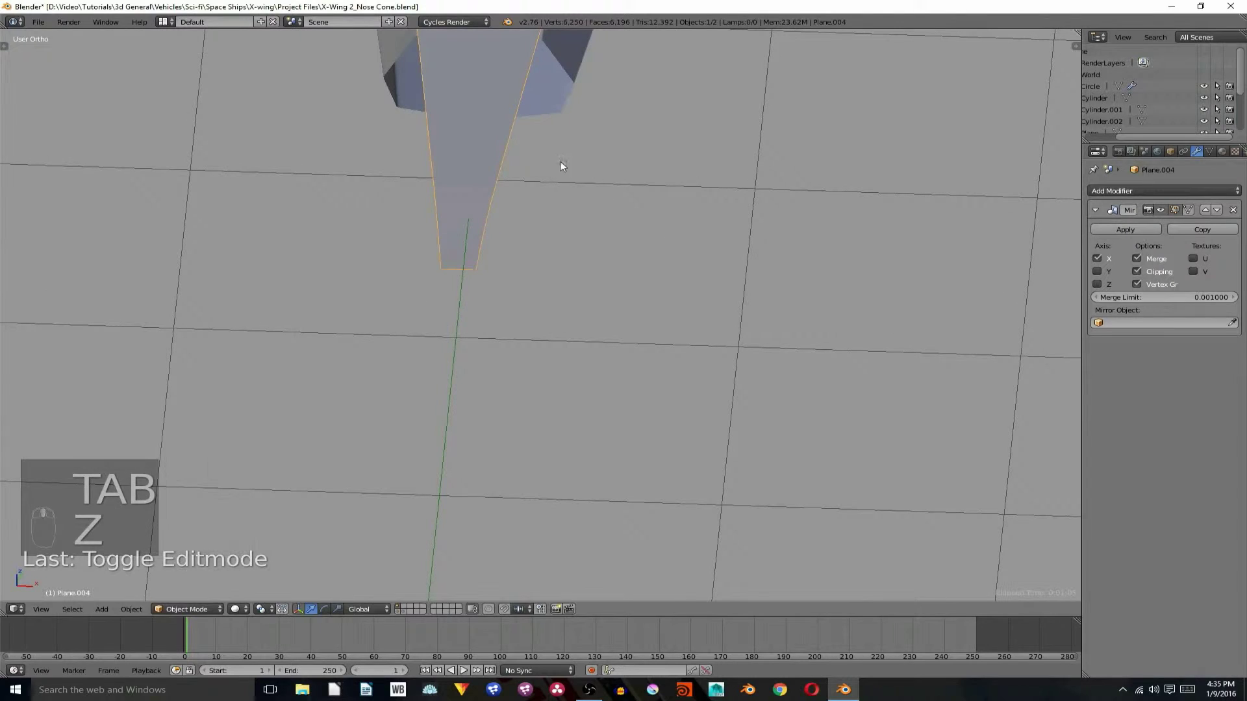
{"action": "key", "text": "Tab"}
{"action": "key", "text": "a"}
{"action": "key", "text": "a"}
{"action": "middle_click_drag", "start_coordinate": [533, 149], "coordinate": [511, 156]}
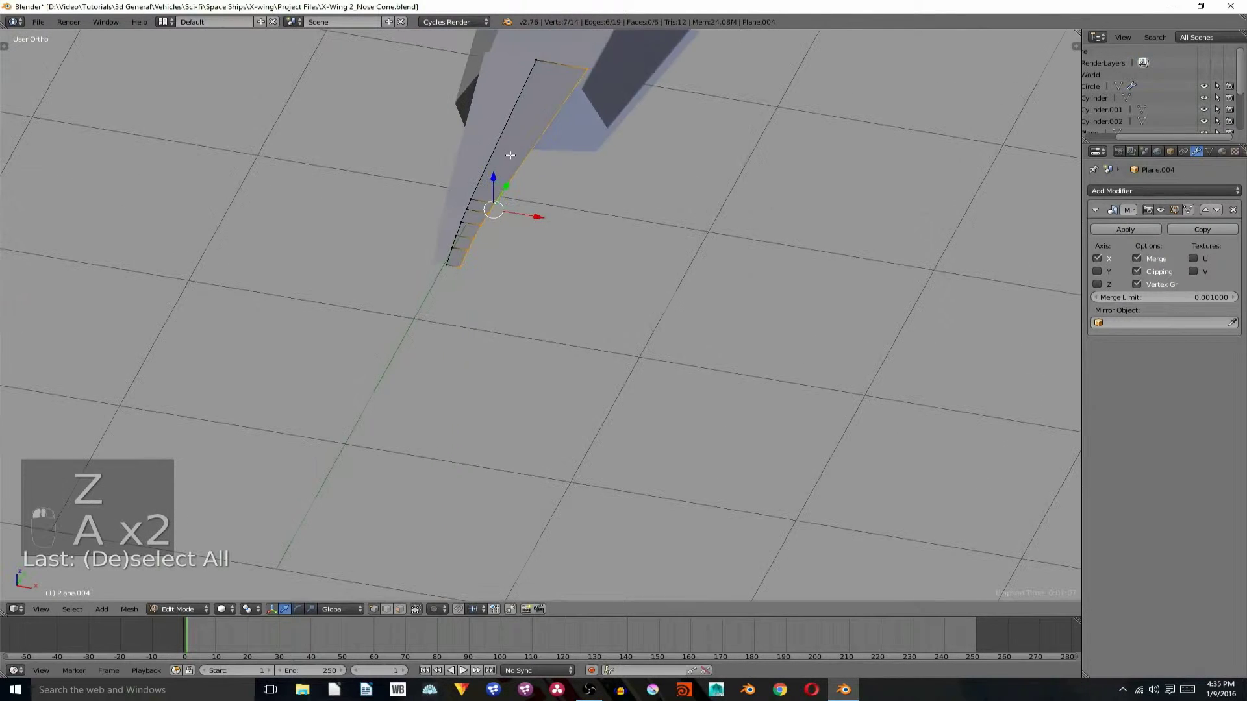
{"action": "key", "text": "KP_1"}
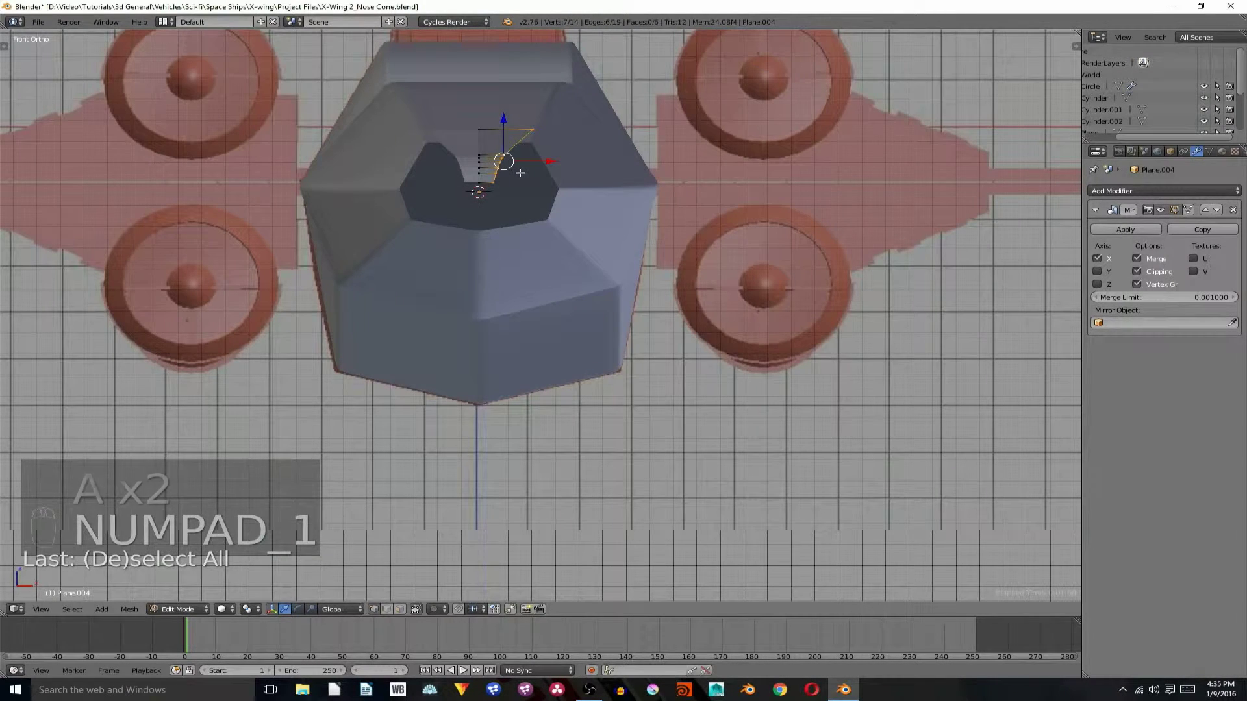
{"action": "key", "text": "e"}
{"action": "right_click", "coordinate": [567, 214]}
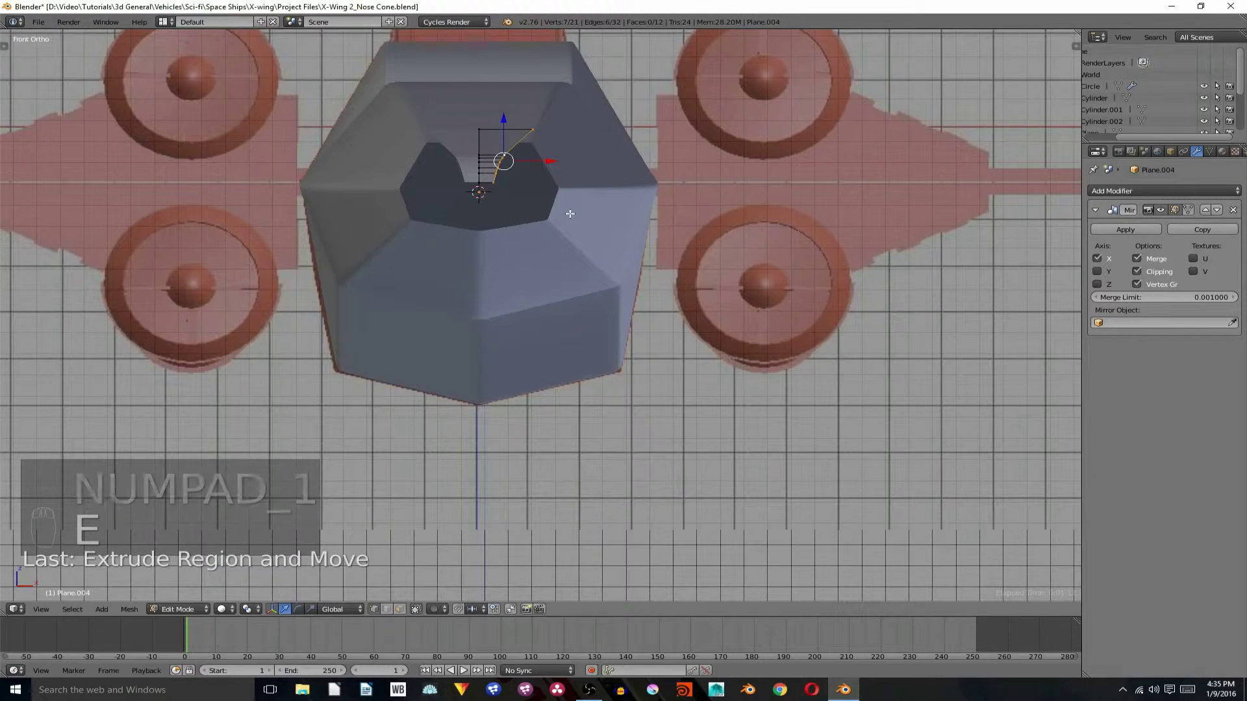
{"action": "left_click_drag", "start_coordinate": [502, 118], "coordinate": [512, 160]}
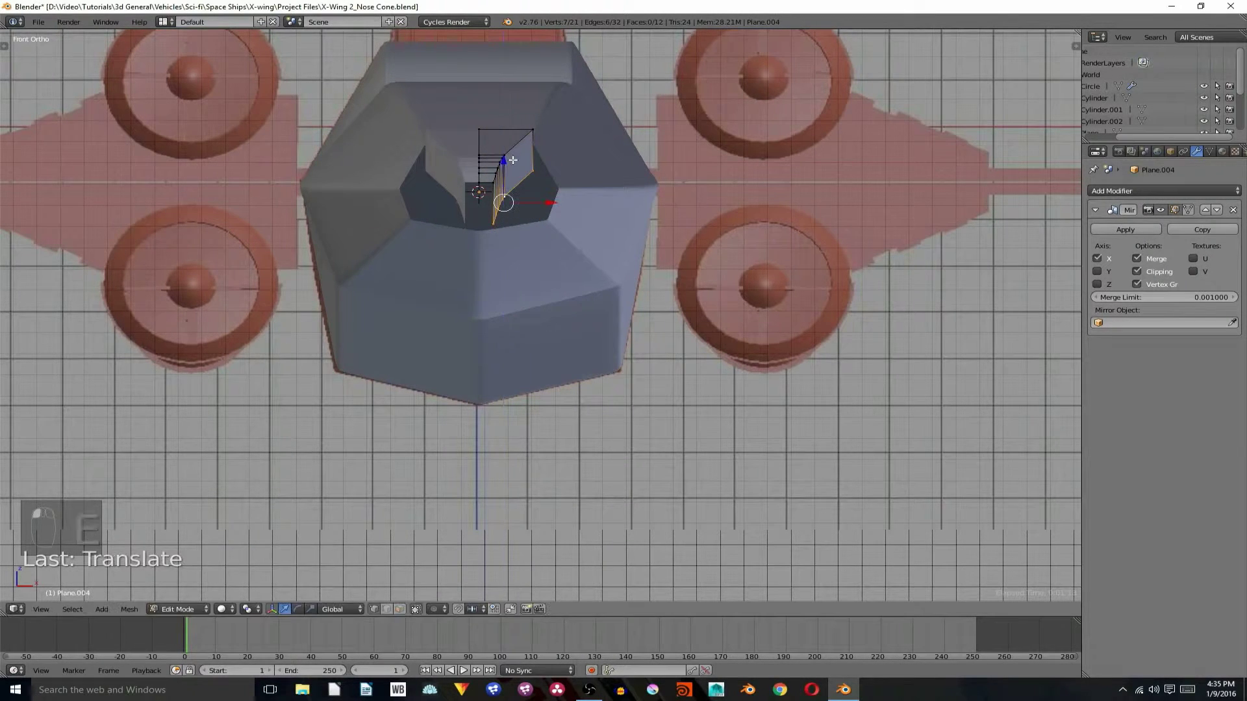
Flatten the side wall's lower edge by scaling it to 0 along Z.
{"action": "key", "text": "s"}
{"action": "key", "text": "super"}
{"action": "right_click", "coordinate": [504, 180]}
{"action": "type", "text": "sz"}
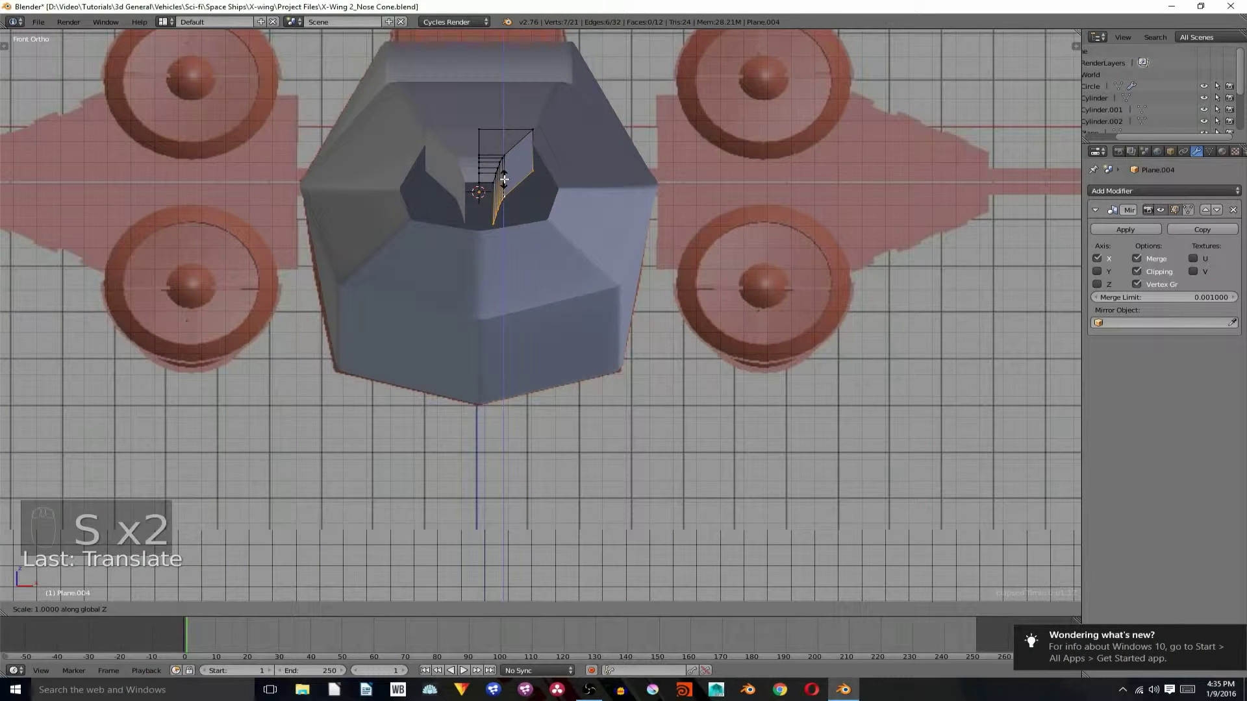
{"action": "type", "text": "0"}
{"action": "key", "text": "Return"}
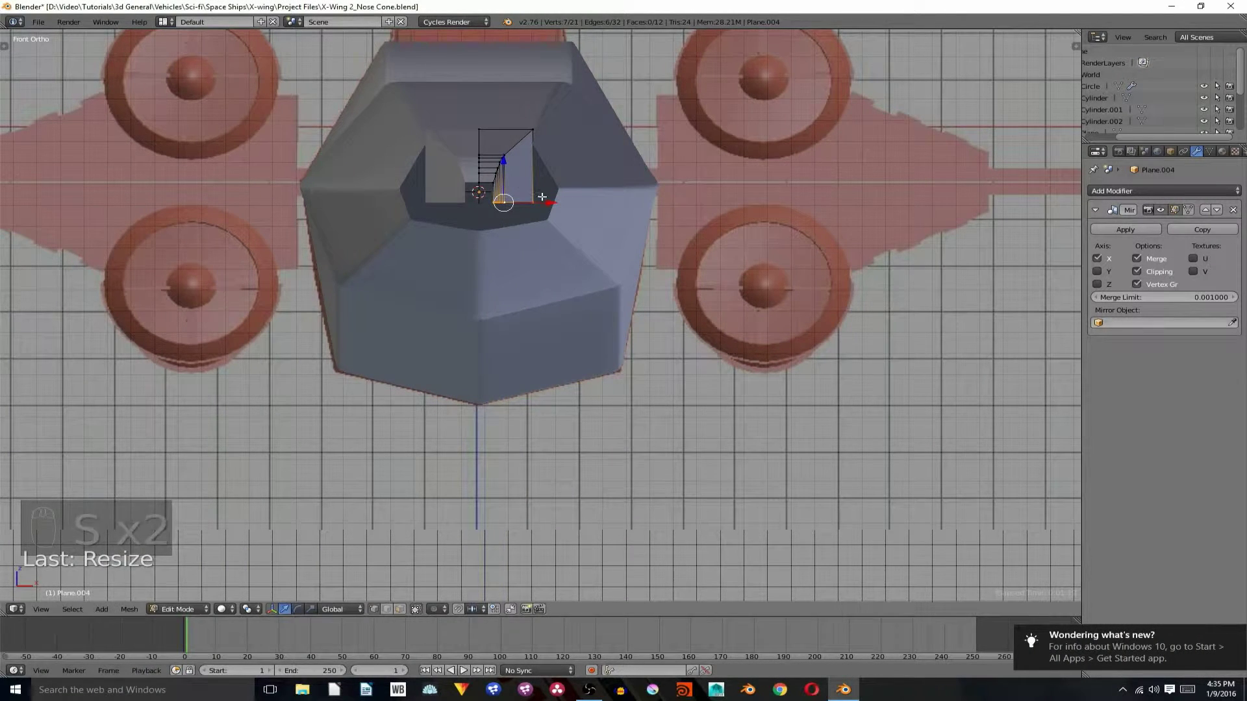
Move the flattened edge outward along X and raise it along Z to the fuselage's widest side corner.
{"action": "left_click_drag", "start_coordinate": [549, 203], "coordinate": [581, 207]}
{"action": "left_click_drag", "start_coordinate": [543, 170], "coordinate": [546, 153]}
{"action": "scroll", "coordinate": [554, 175], "scroll_direction": "up", "scroll_amount": 5}
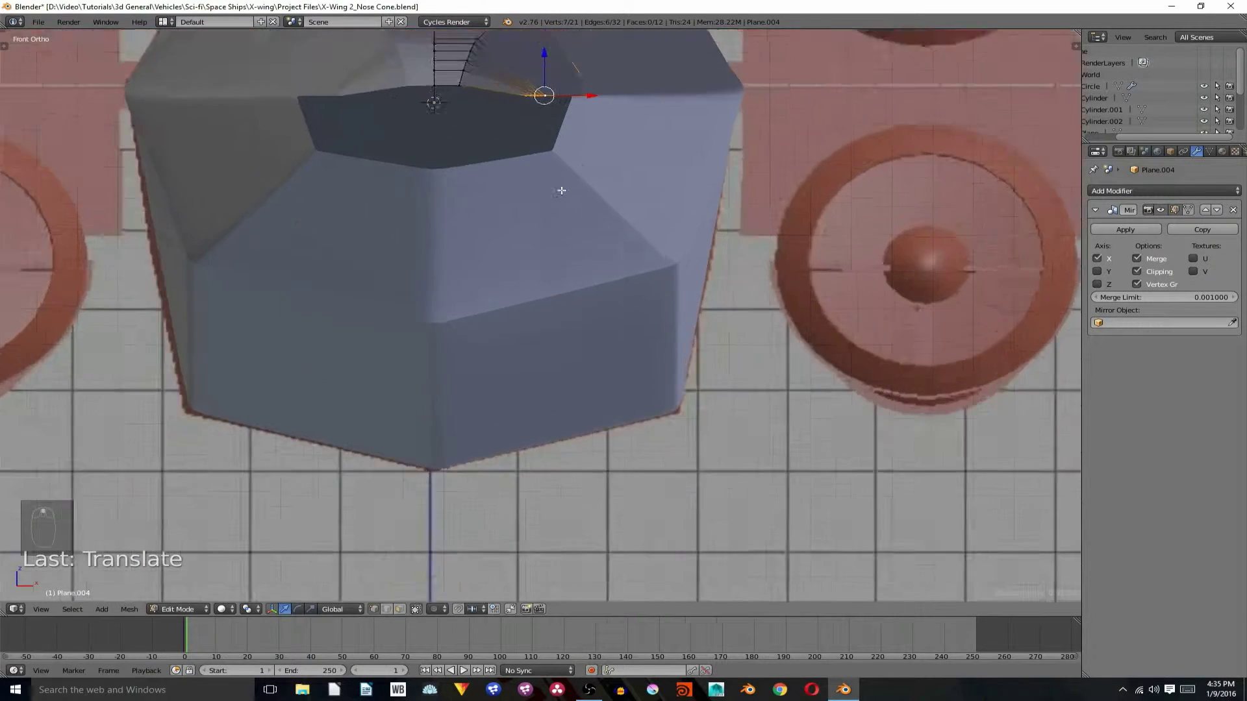
Delete the frontmost lower vertex of the side wall at the nose tip.
{"action": "middle_click_drag", "start_coordinate": [559, 190], "coordinate": [554, 223]}
{"action": "scroll", "coordinate": [554, 222], "scroll_direction": "down", "scroll_amount": 3}
{"action": "left_click", "coordinate": [523, 161]}
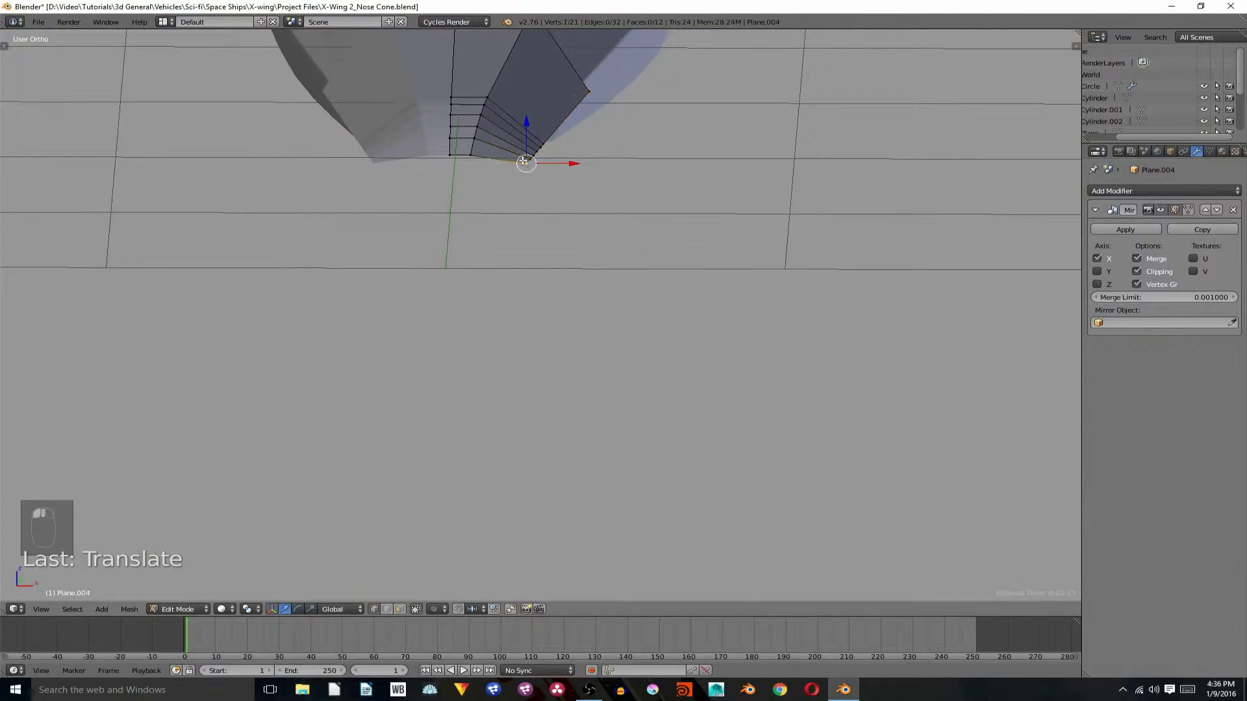
{"action": "key", "text": "Delete"}
{"action": "left_click", "coordinate": [527, 162]}
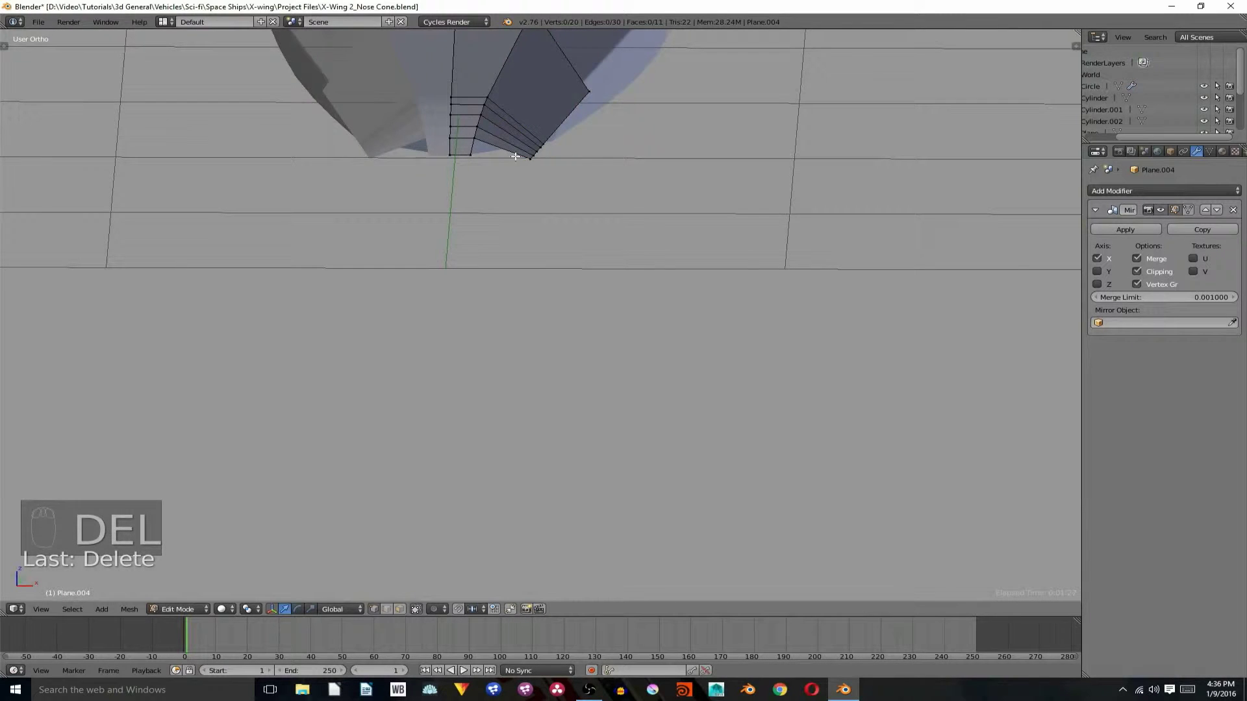
{"action": "scroll", "coordinate": [515, 157], "scroll_direction": "up", "scroll_amount": 4}
{"action": "middle_click_drag", "start_coordinate": [441, 182], "coordinate": [438, 406], "text": "shift"}
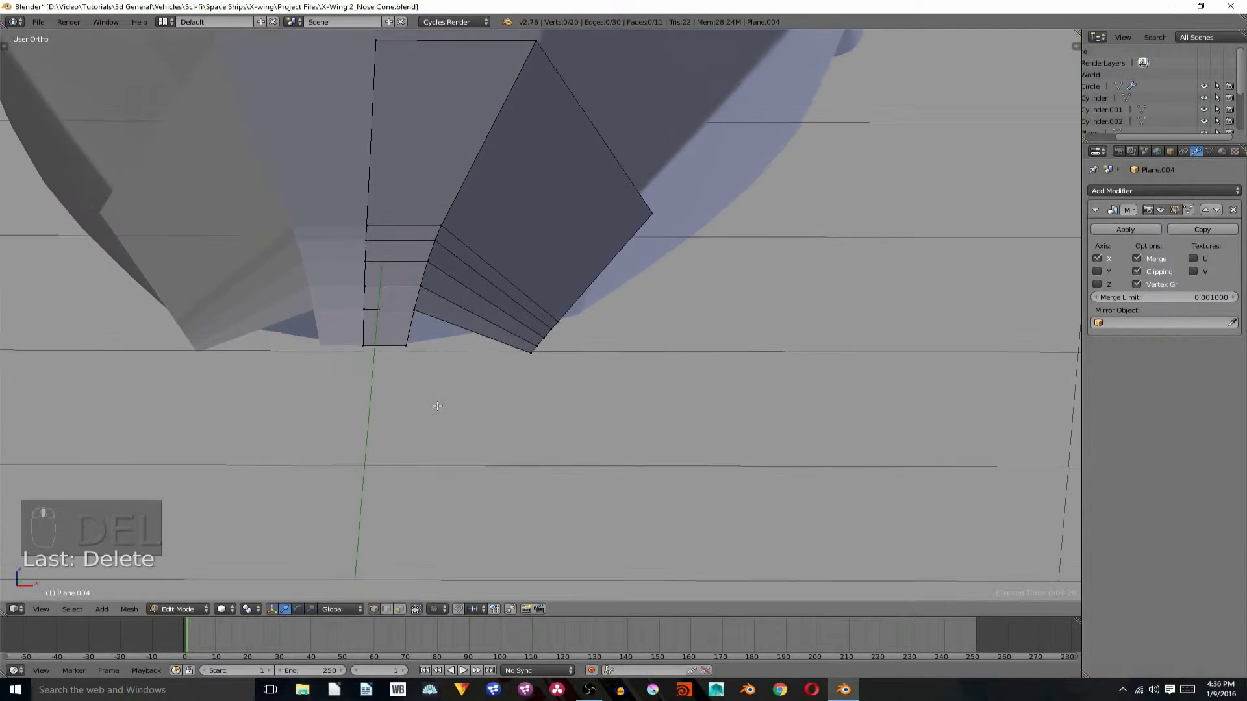
Select the side wall's lower edge loop, shift it slightly and rotate it about Z so its rear end swings outward.
{"action": "key", "text": "KP_1"}
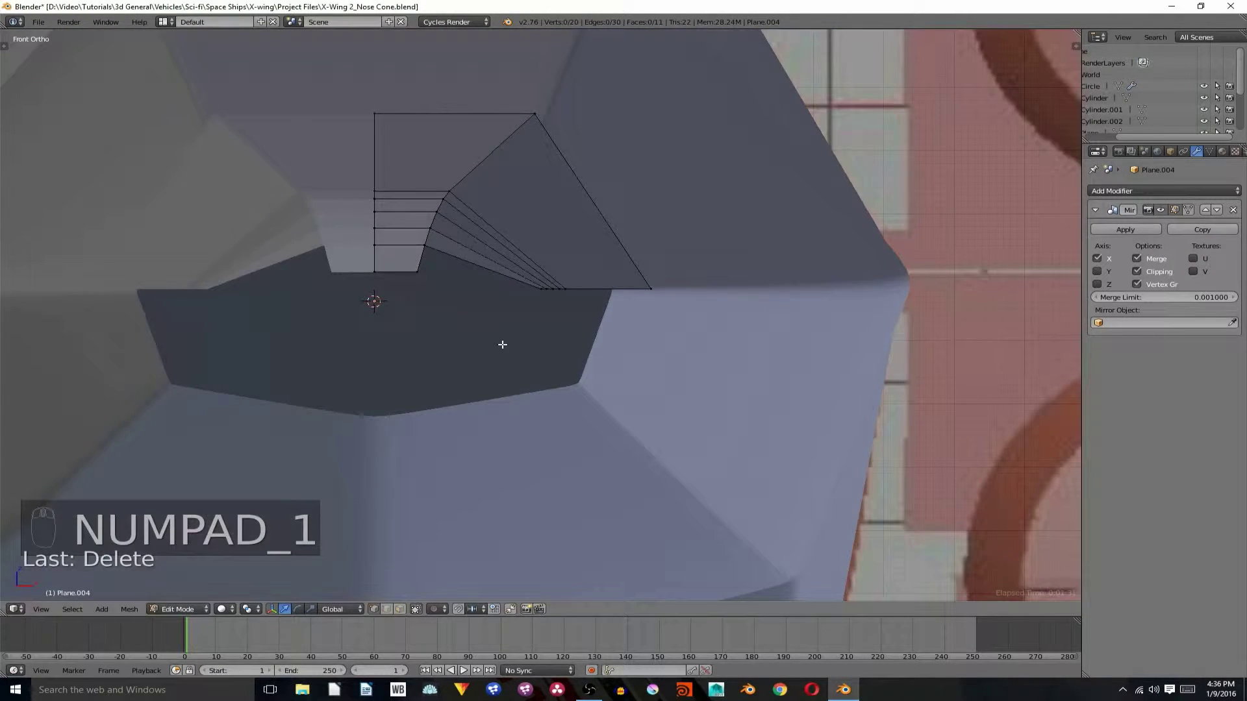
{"action": "key", "text": "KP_1"}
{"action": "key", "text": "KP_3"}
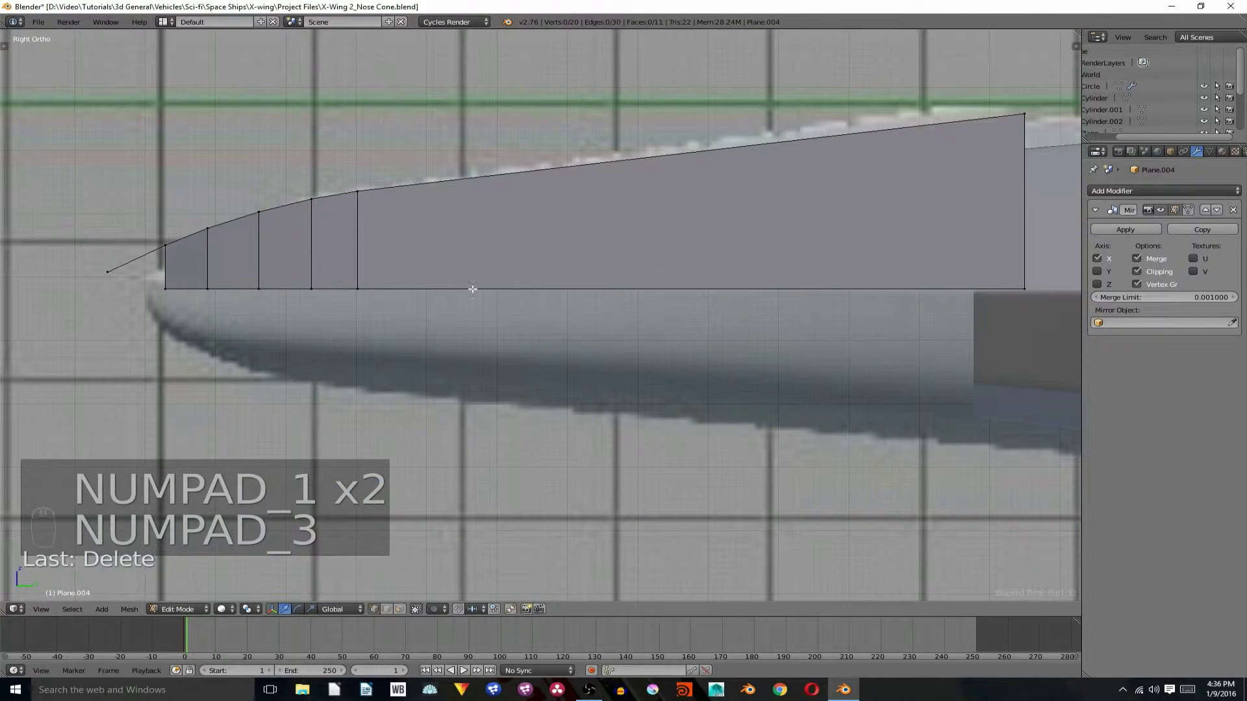
{"action": "left_click", "coordinate": [472, 289], "text": "alt"}
{"action": "left_click_drag", "start_coordinate": [387, 252], "coordinate": [392, 257]}
{"action": "middle_click_drag", "start_coordinate": [406, 265], "coordinate": [560, 279]}
{"action": "middle_click_drag", "start_coordinate": [596, 328], "coordinate": [557, 301]}
{"action": "key", "text": "r"}
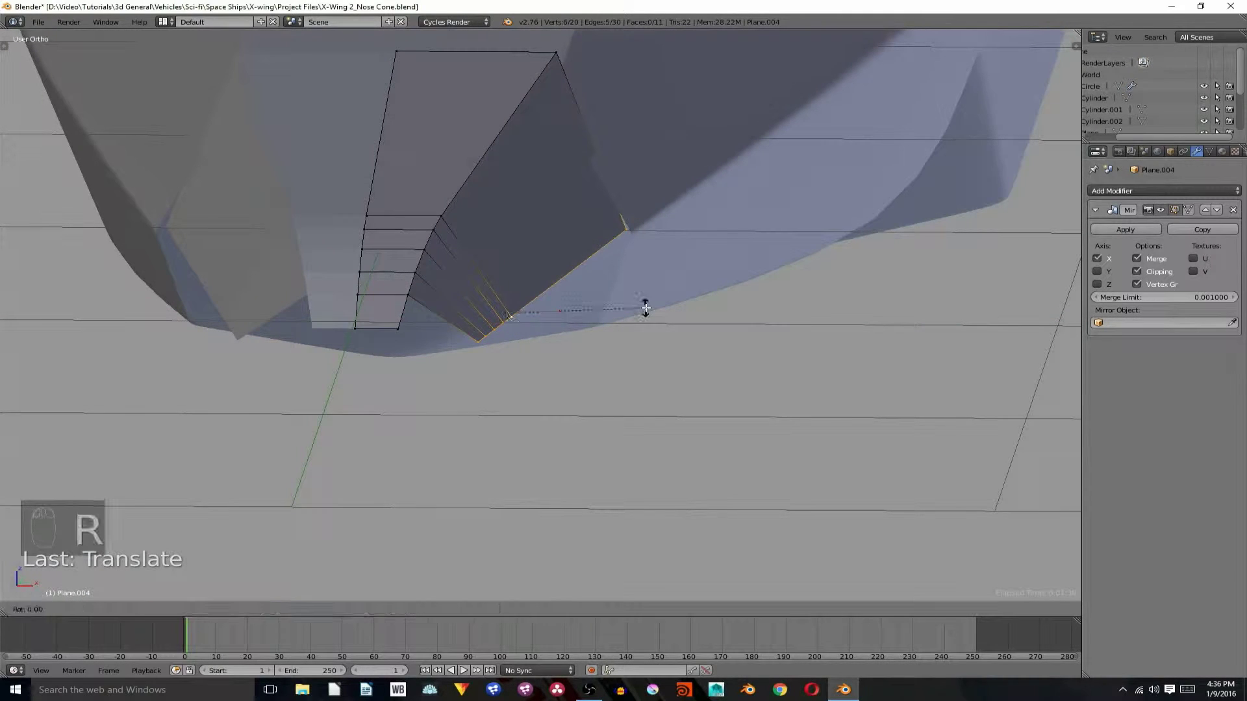
{"action": "left_click", "coordinate": [644, 316]}
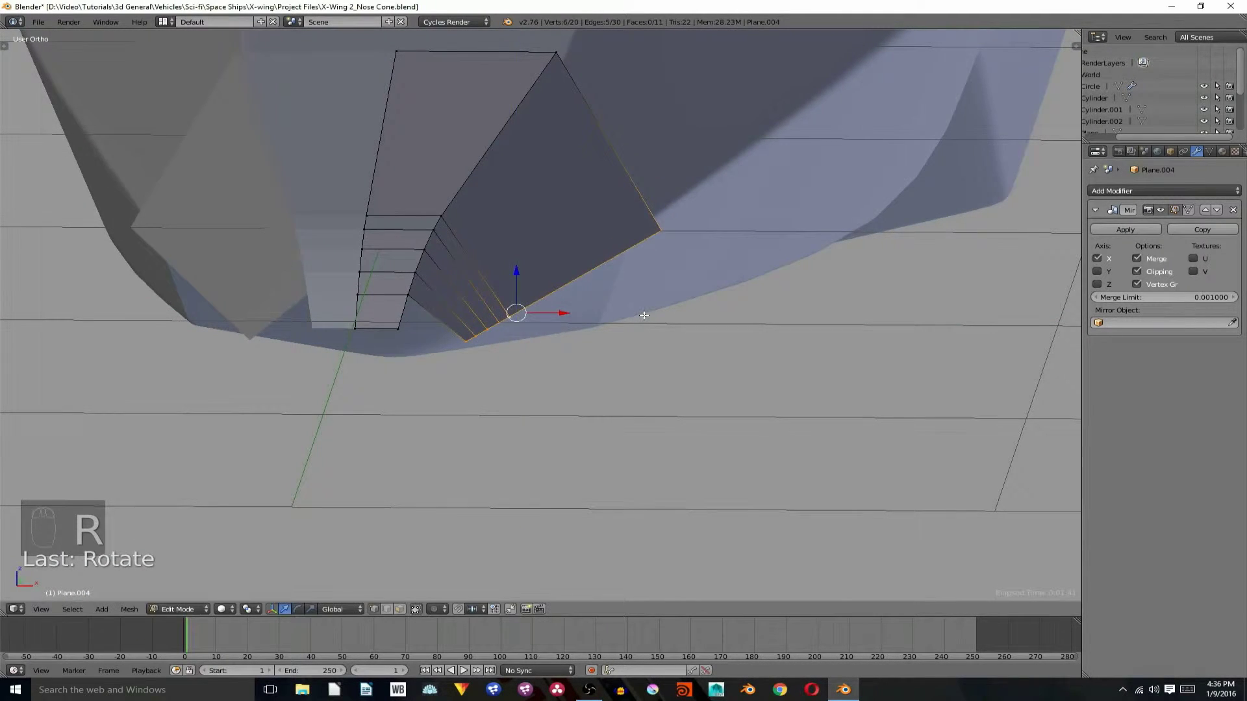
Fine-tune the lower edge's Z rotation and X position in top view to follow the reference nose outline.
{"action": "key", "text": "KP_7"}
{"action": "left_click_drag", "start_coordinate": [566, 370], "coordinate": [571, 368]}
{"action": "key", "text": "r"}
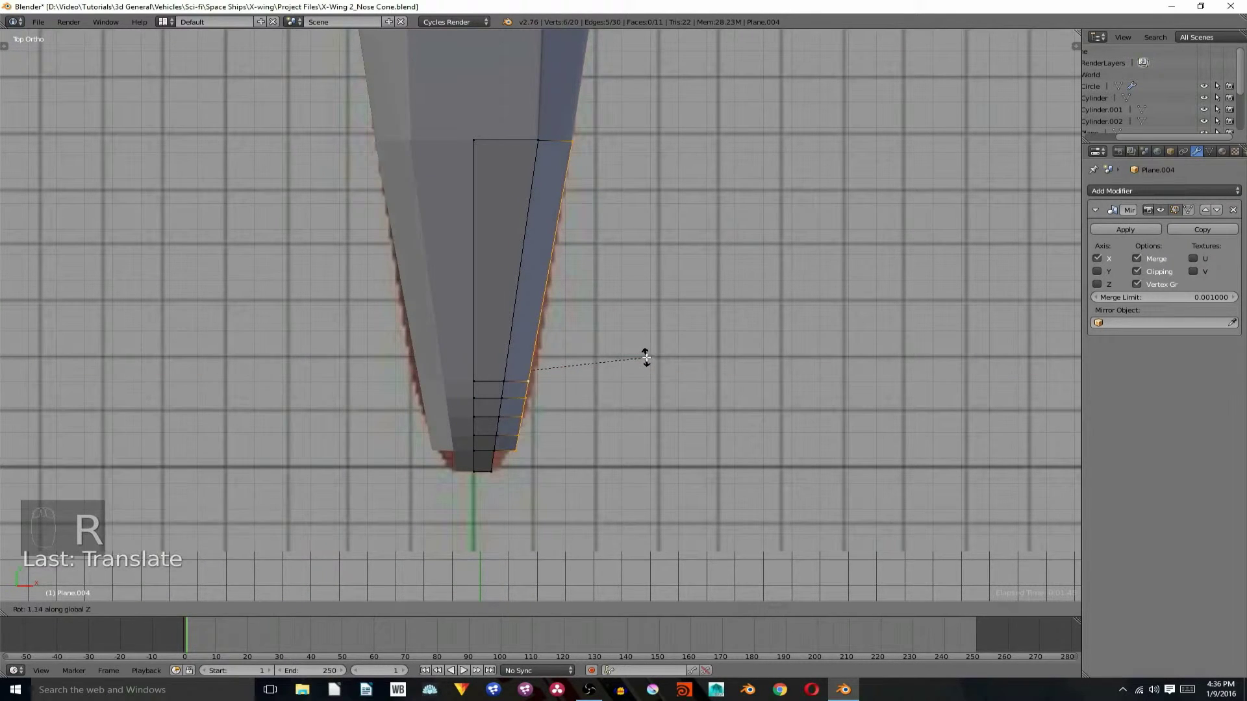
{"action": "left_click", "coordinate": [646, 357]}
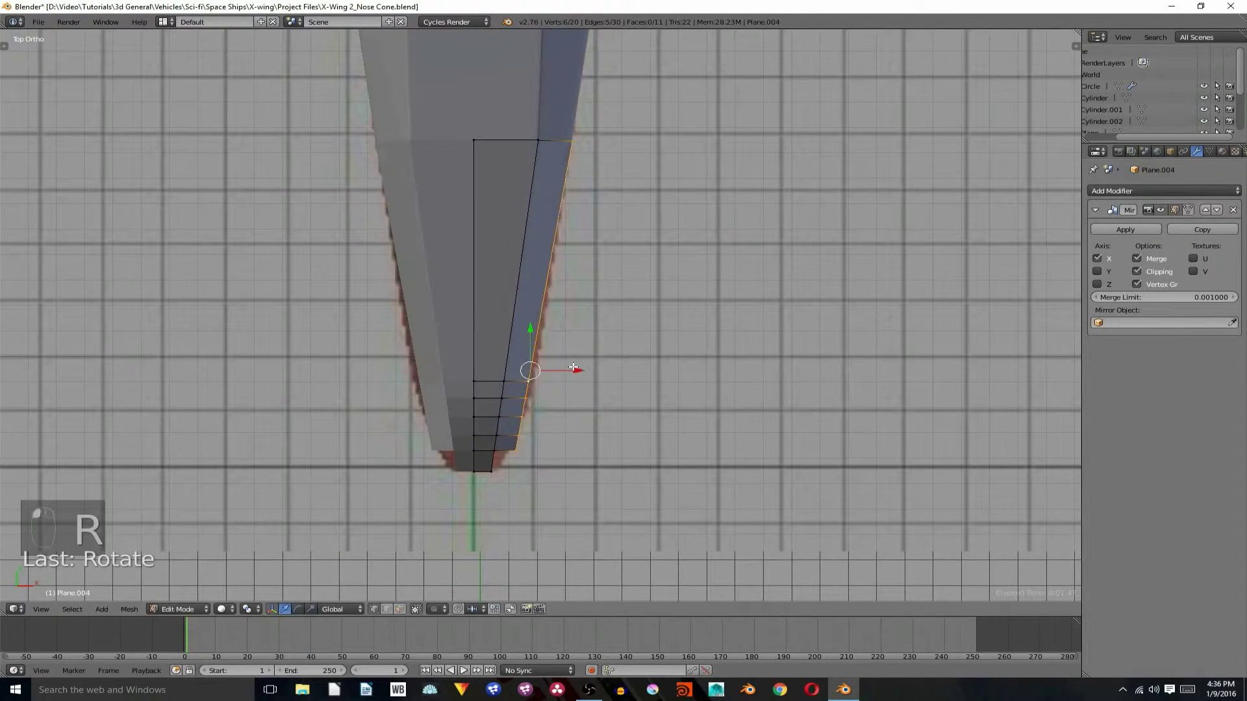
{"action": "left_click_drag", "start_coordinate": [569, 367], "coordinate": [583, 370]}
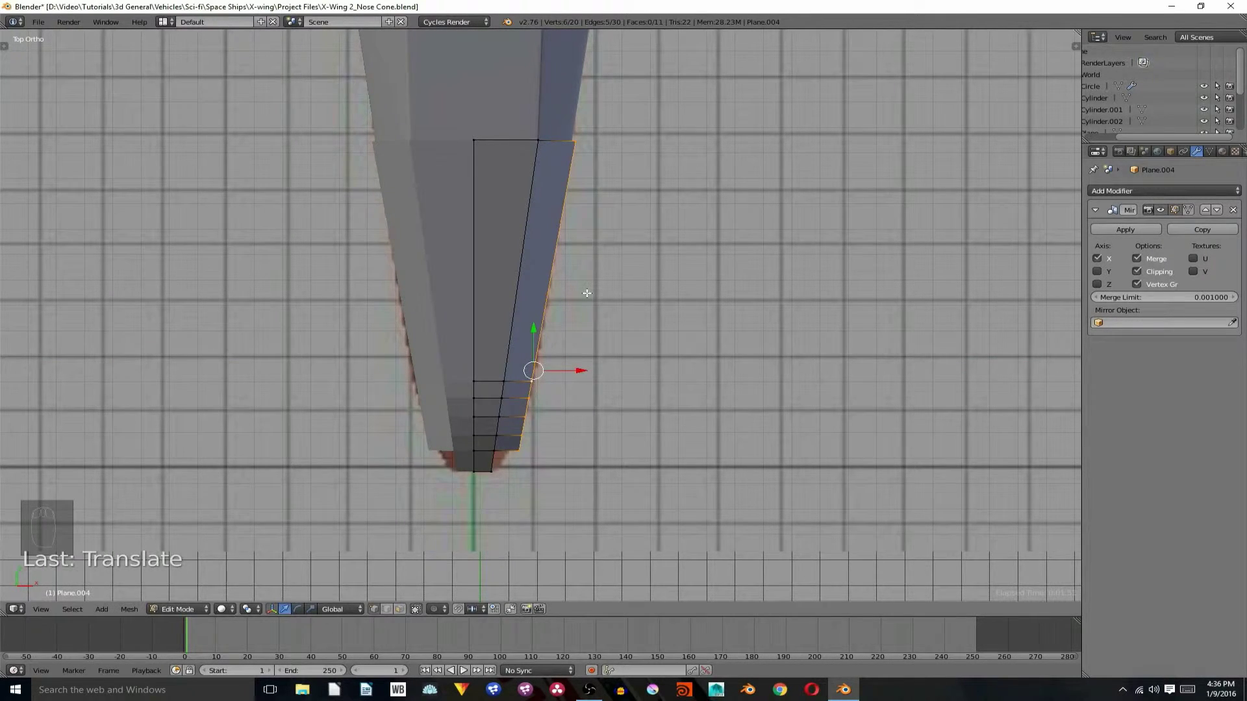
Extrude the side wall's lower edge and move the new edge down along Z to start the lower side panel.
{"action": "scroll", "coordinate": [587, 294], "scroll_direction": "down", "scroll_amount": 4}
{"action": "middle_click_drag", "start_coordinate": [587, 388], "coordinate": [583, 265]}
{"action": "key", "text": "KP_1"}
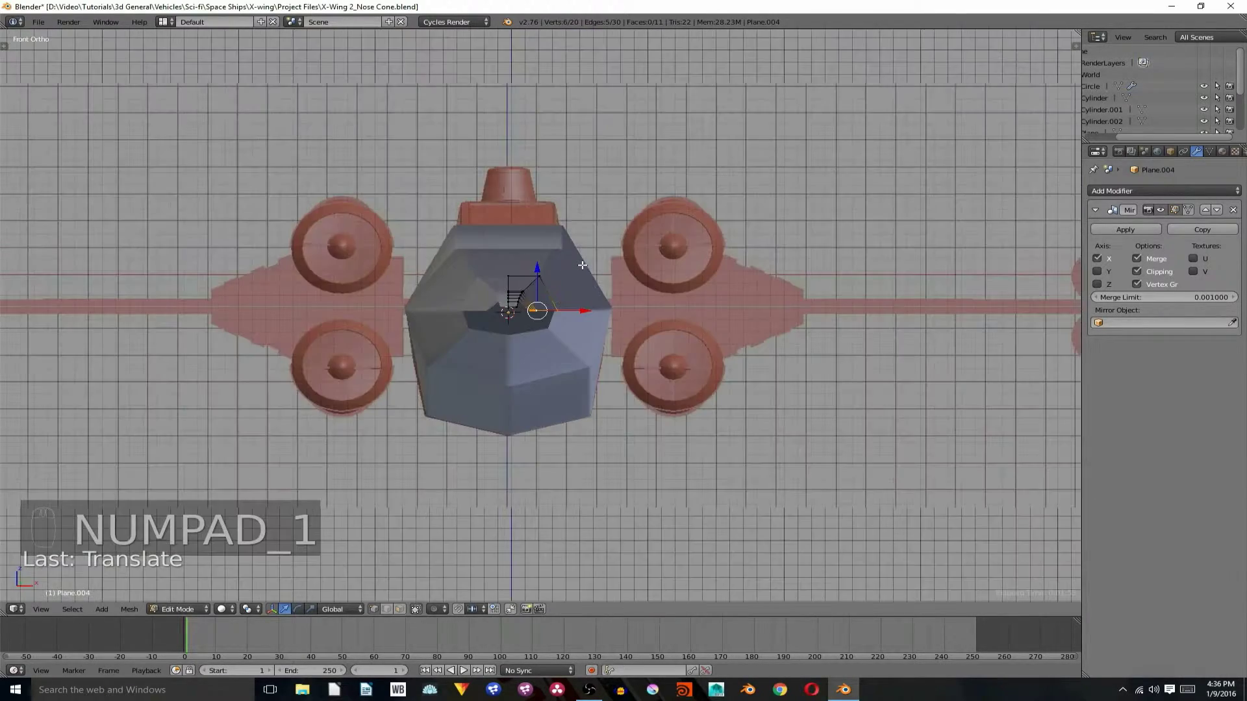
{"action": "scroll", "coordinate": [622, 354], "scroll_direction": "up", "scroll_amount": 6}
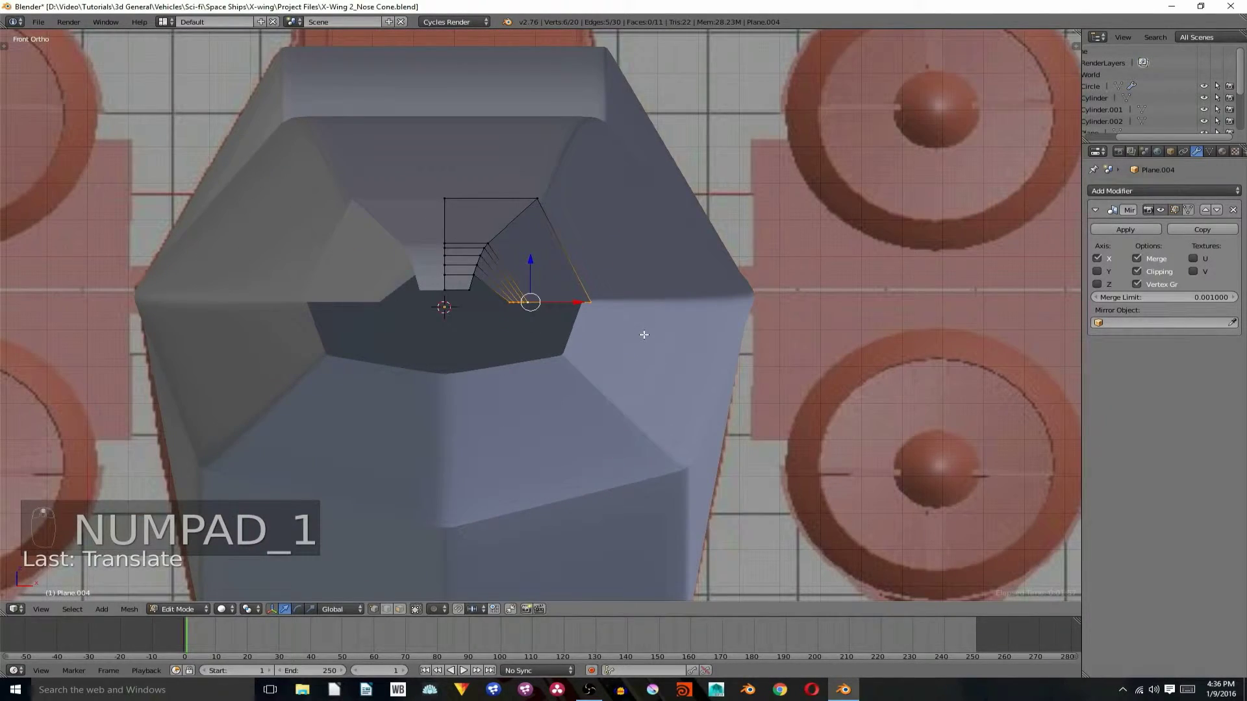
{"action": "key", "text": "r"}
{"action": "right_click", "coordinate": [646, 380]}
{"action": "key", "text": "e"}
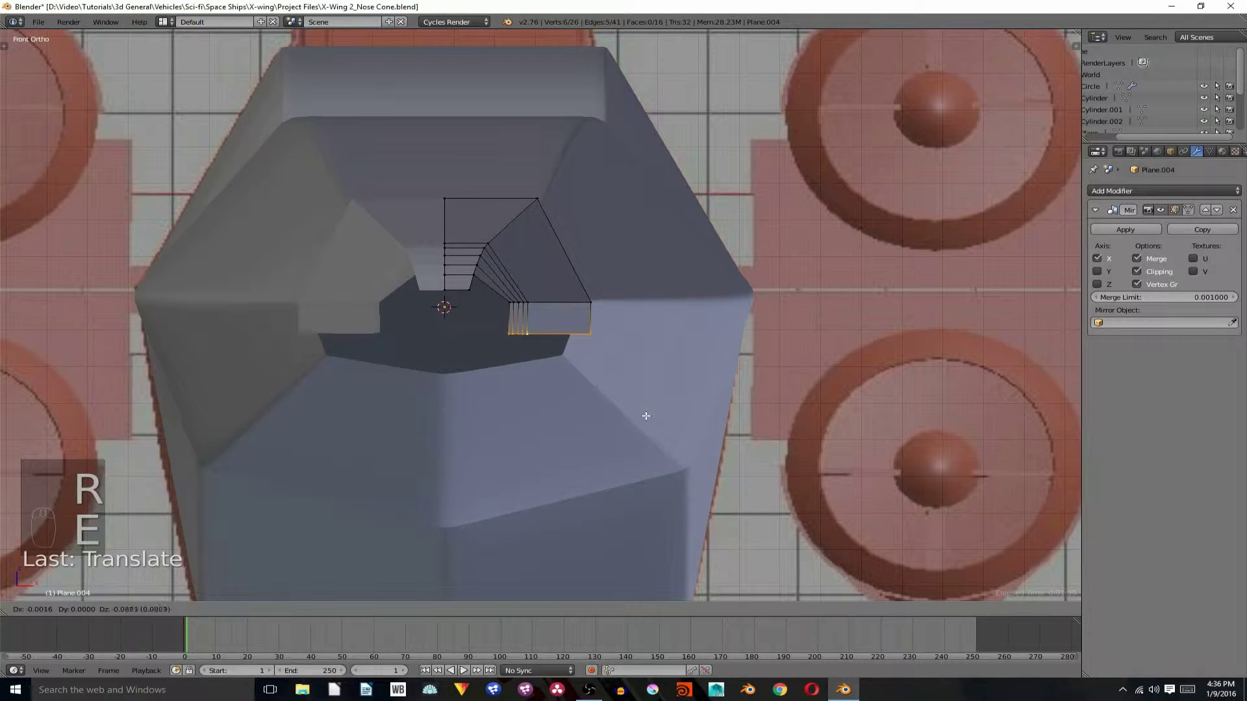
{"action": "right_click", "coordinate": [643, 448]}
{"action": "left_click_drag", "start_coordinate": [530, 270], "coordinate": [533, 354]}
Tilt the new lower edge about X, then raise it and shift it inward to follow the fuselage's lower side.
{"action": "key", "text": "r"}
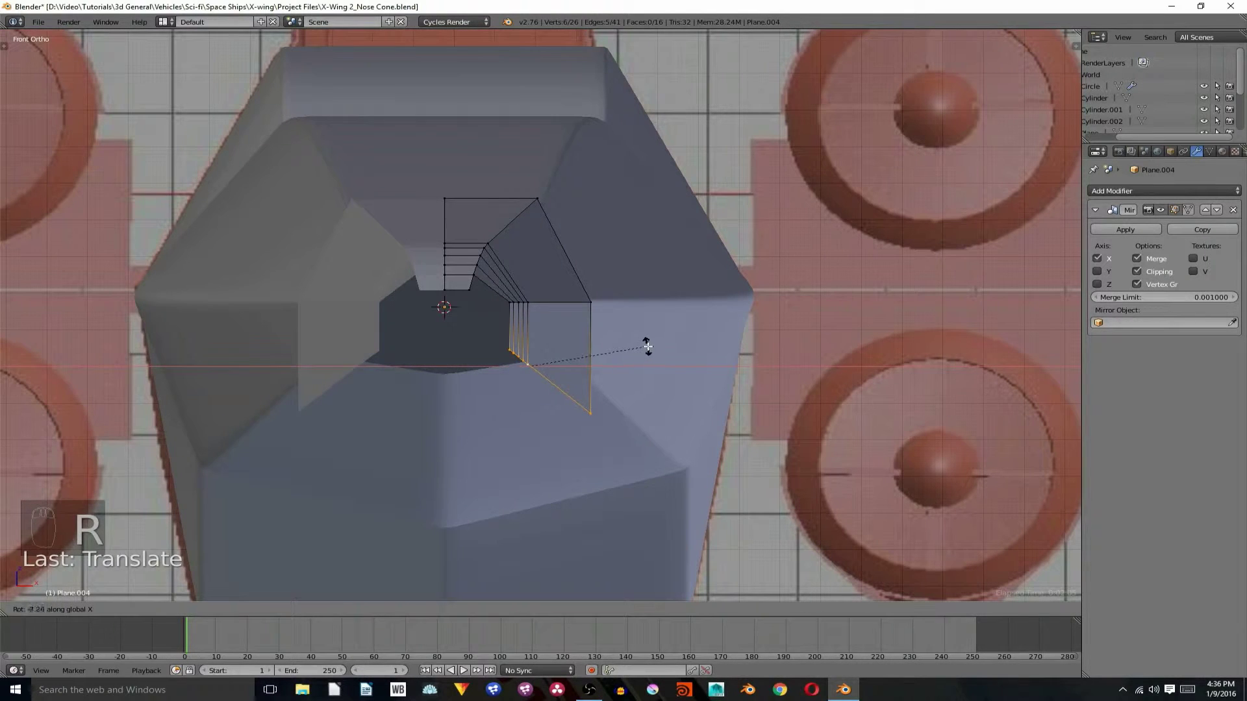
{"action": "left_click", "coordinate": [648, 348]}
{"action": "left_click_drag", "start_coordinate": [531, 351], "coordinate": [539, 304]}
{"action": "scroll", "coordinate": [621, 390], "scroll_direction": "up", "scroll_amount": 5}
{"action": "mouse_move", "coordinate": [621, 389]}
{"action": "middle_mouse_down"}
{"action": "mouse_move", "coordinate": [641, 382]}
{"action": "mouse_move", "coordinate": [625, 374]}
{"action": "middle_mouse_up"}
{"action": "scroll", "coordinate": [642, 384], "scroll_direction": "down", "scroll_amount": 2}
{"action": "left_click_drag", "start_coordinate": [599, 345], "coordinate": [558, 360]}
{"action": "middle_click_drag", "start_coordinate": [557, 360], "coordinate": [487, 347]}
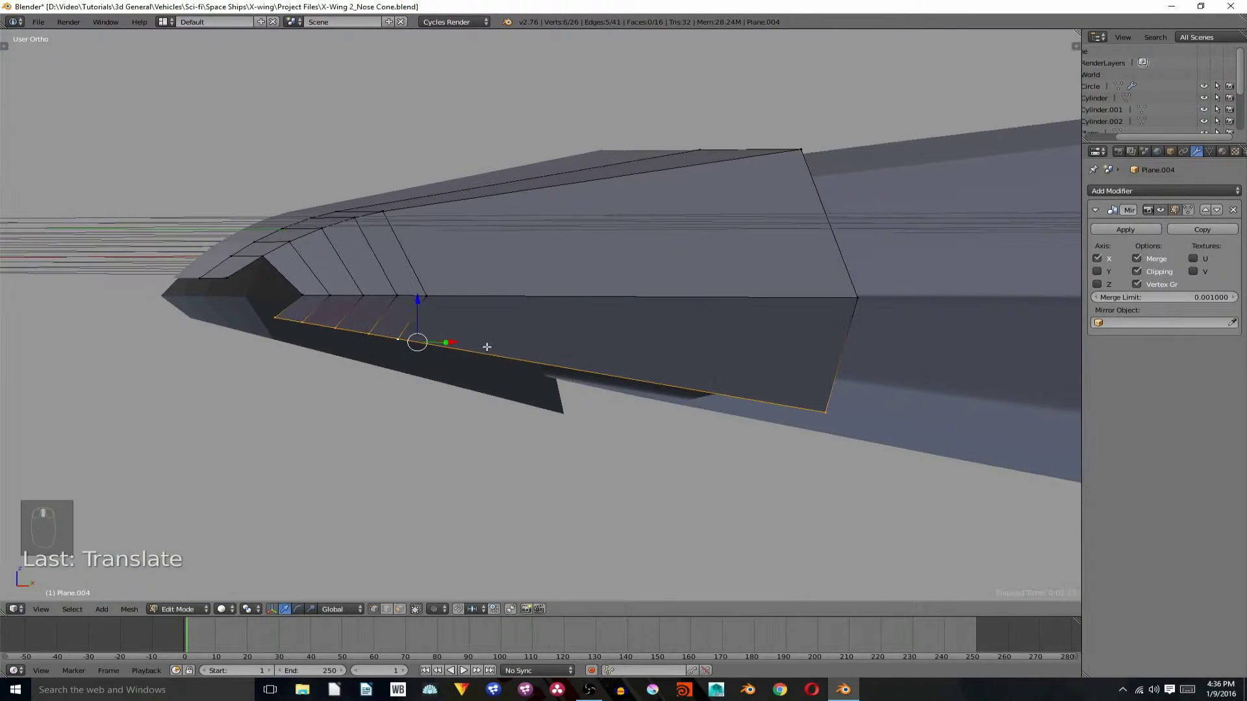
Adjust the lower edge's rotation about X and move it outward along X toward the fuselage's lower corner.
{"action": "middle_click_drag", "start_coordinate": [417, 308], "coordinate": [539, 319]}
{"action": "key", "text": "r"}
{"action": "key", "text": "x"}
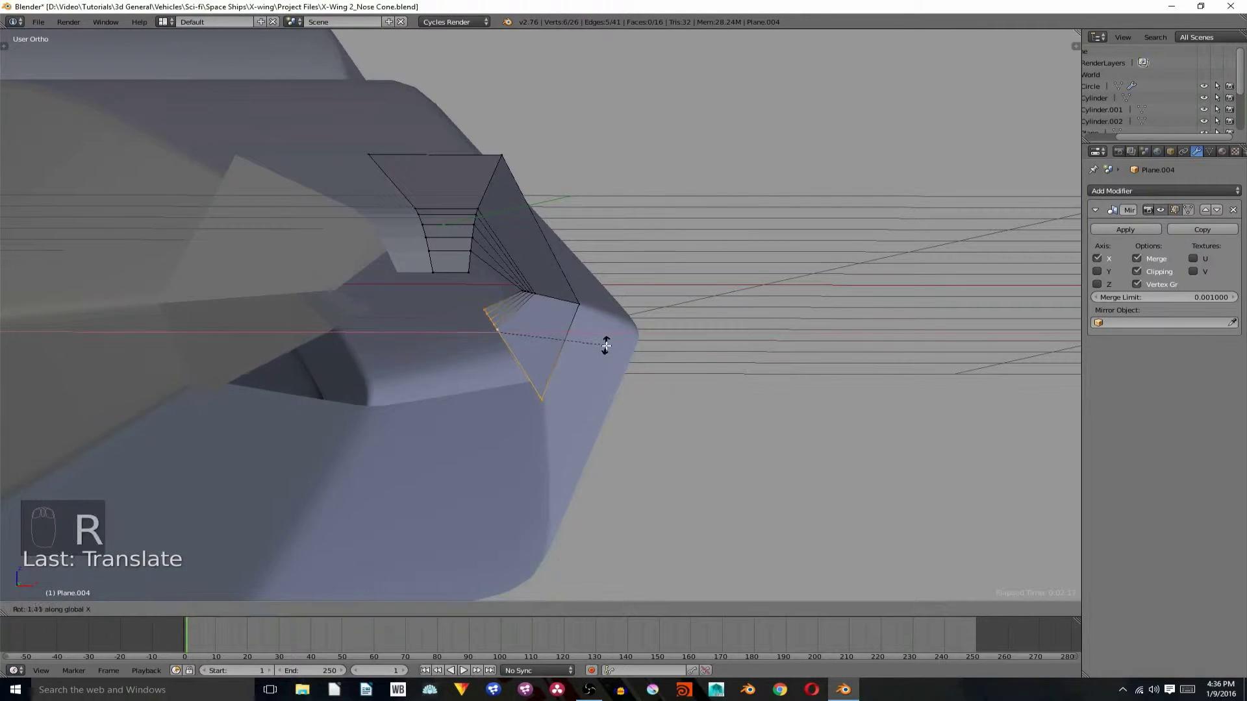
{"action": "left_click", "coordinate": [606, 346]}
{"action": "key", "text": "KP_1"}
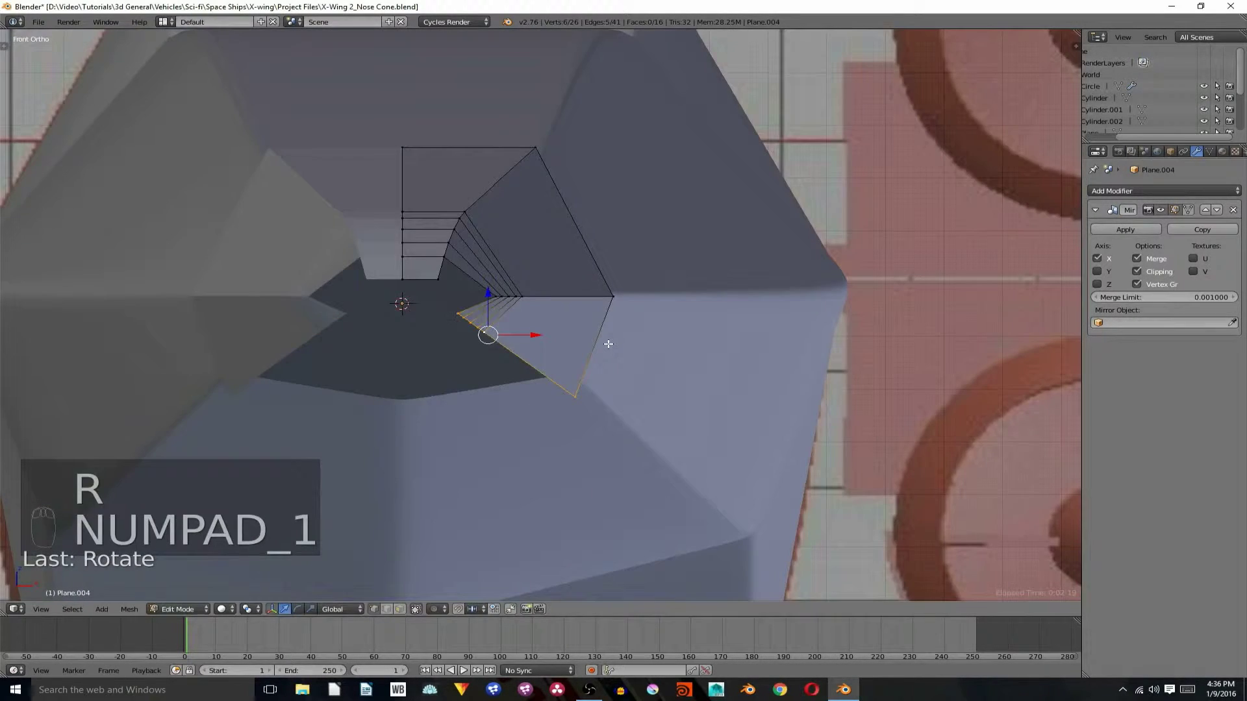
{"action": "left_click_drag", "start_coordinate": [532, 333], "coordinate": [512, 300]}
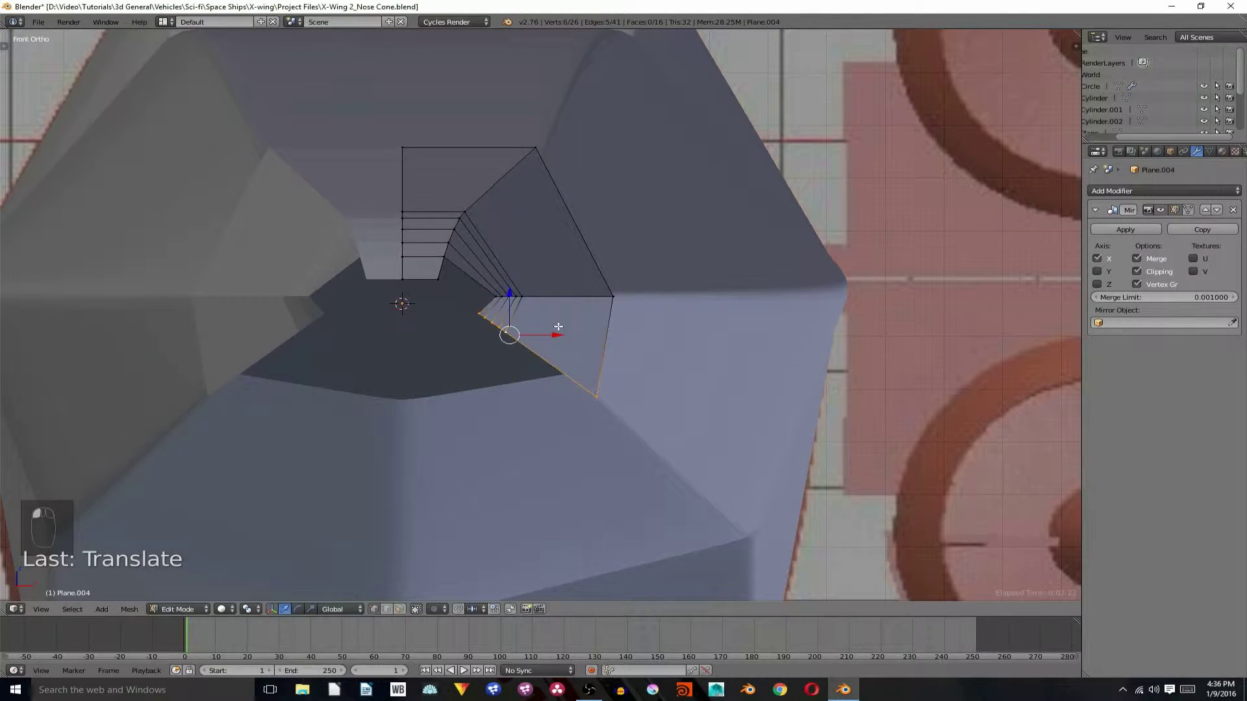
{"action": "key", "text": "r"}
{"action": "key", "text": "x"}
{"action": "left_click", "coordinate": [687, 351]}
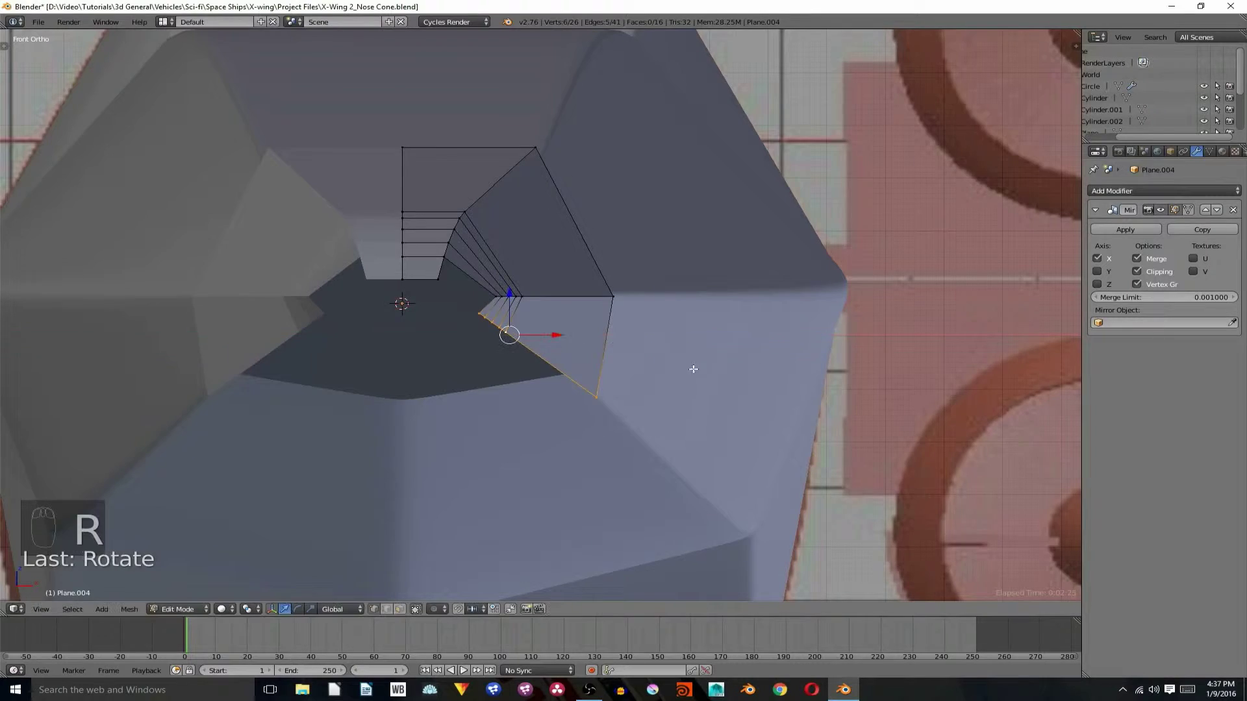
Nudge the lower edge along X and Z while checking its fit against the fuselage from the side.
{"action": "middle_click_drag", "start_coordinate": [693, 367], "coordinate": [448, 366]}
{"action": "left_click_drag", "start_coordinate": [487, 340], "coordinate": [492, 341]}
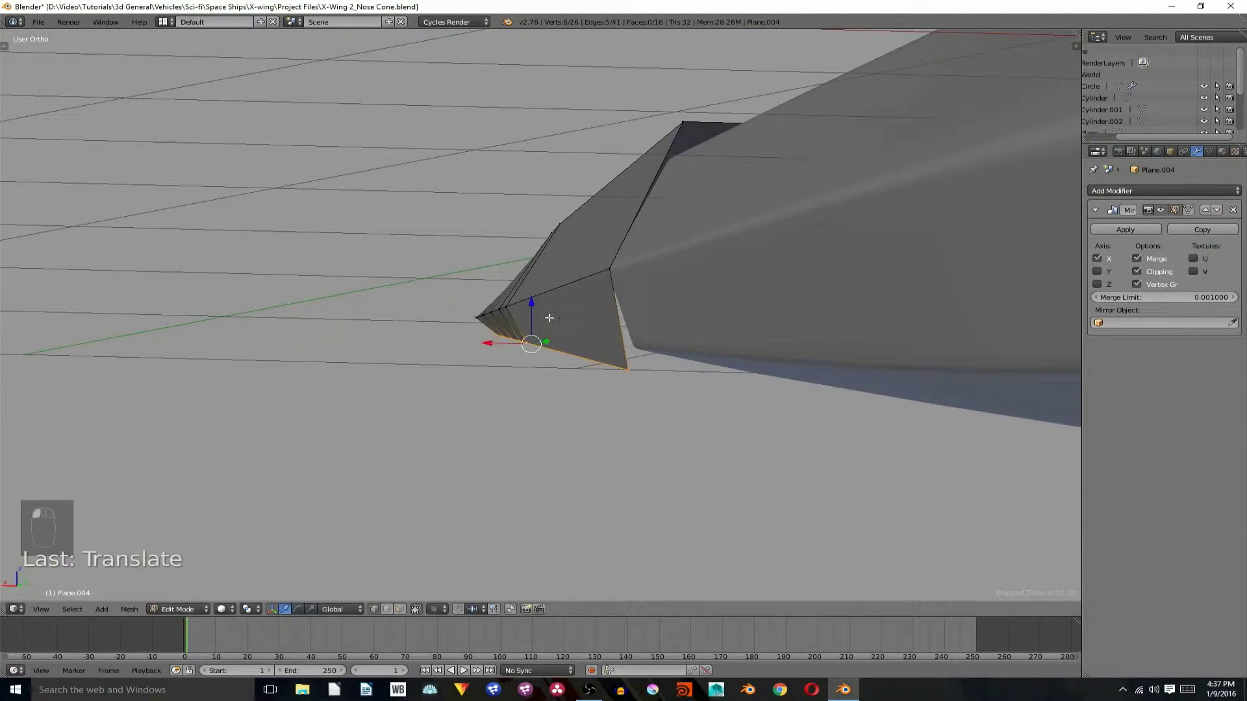
{"action": "left_click_drag", "start_coordinate": [526, 303], "coordinate": [534, 291]}
{"action": "middle_click_drag", "start_coordinate": [534, 291], "coordinate": [448, 296]}
{"action": "left_click_drag", "start_coordinate": [448, 295], "coordinate": [455, 304]}
Rotate the lower edge about X to reduce its slope and reposition it along Z.
{"action": "key", "text": "r"}
{"action": "key", "text": "x"}
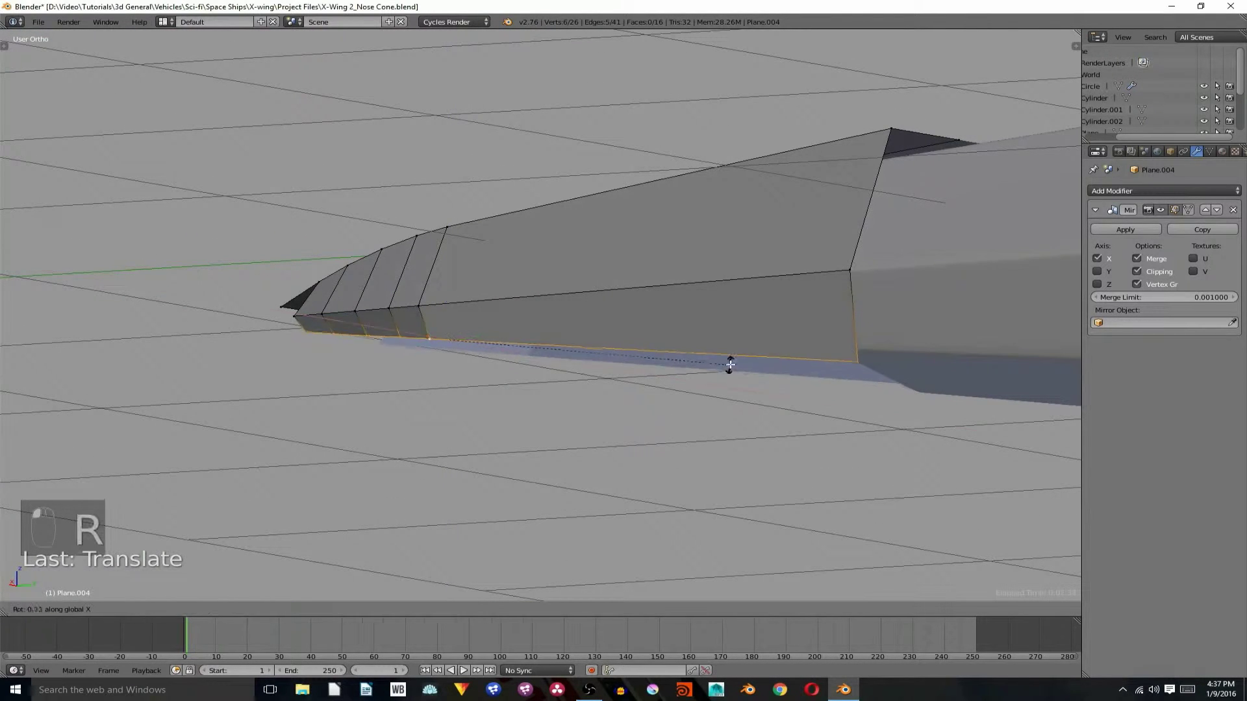
{"action": "left_click", "coordinate": [726, 352]}
{"action": "key", "text": "g"}
{"action": "key", "text": "z"}
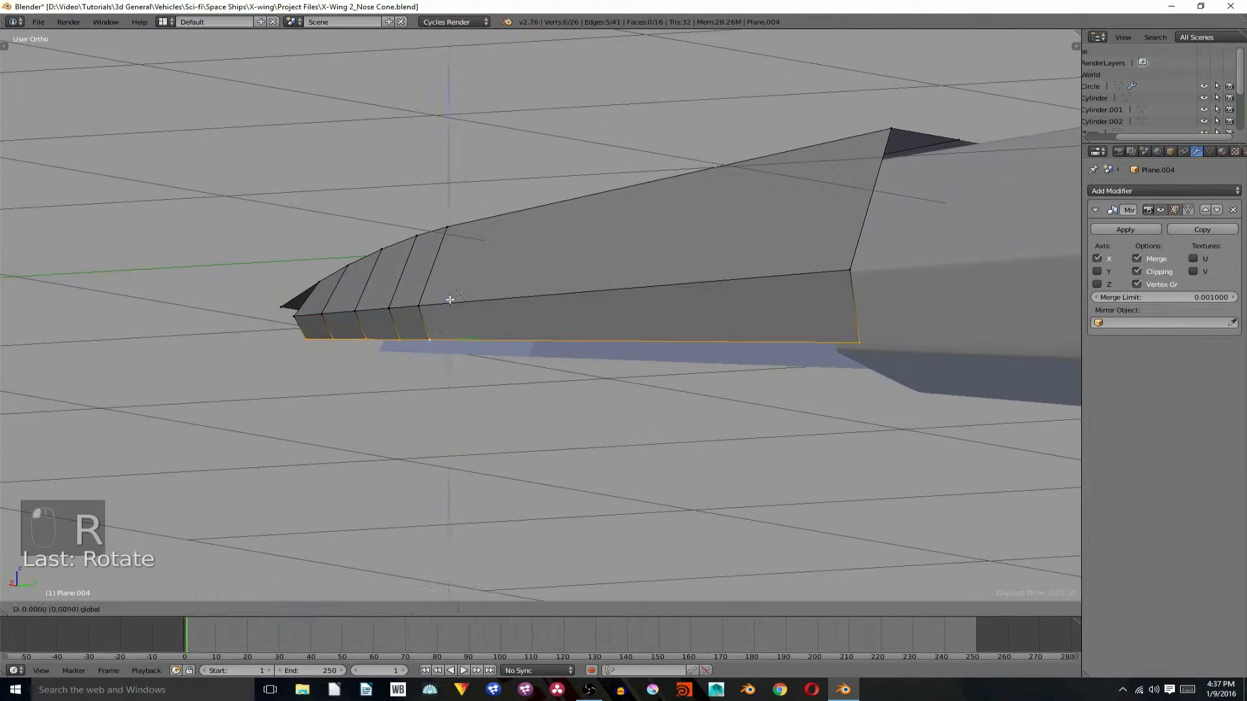
{"action": "left_click", "coordinate": [493, 315]}
Shift the lower edge slightly down and inward, and rotate it toward the fuselage's lower corner.
{"action": "middle_click_drag", "start_coordinate": [541, 327], "coordinate": [736, 337]}
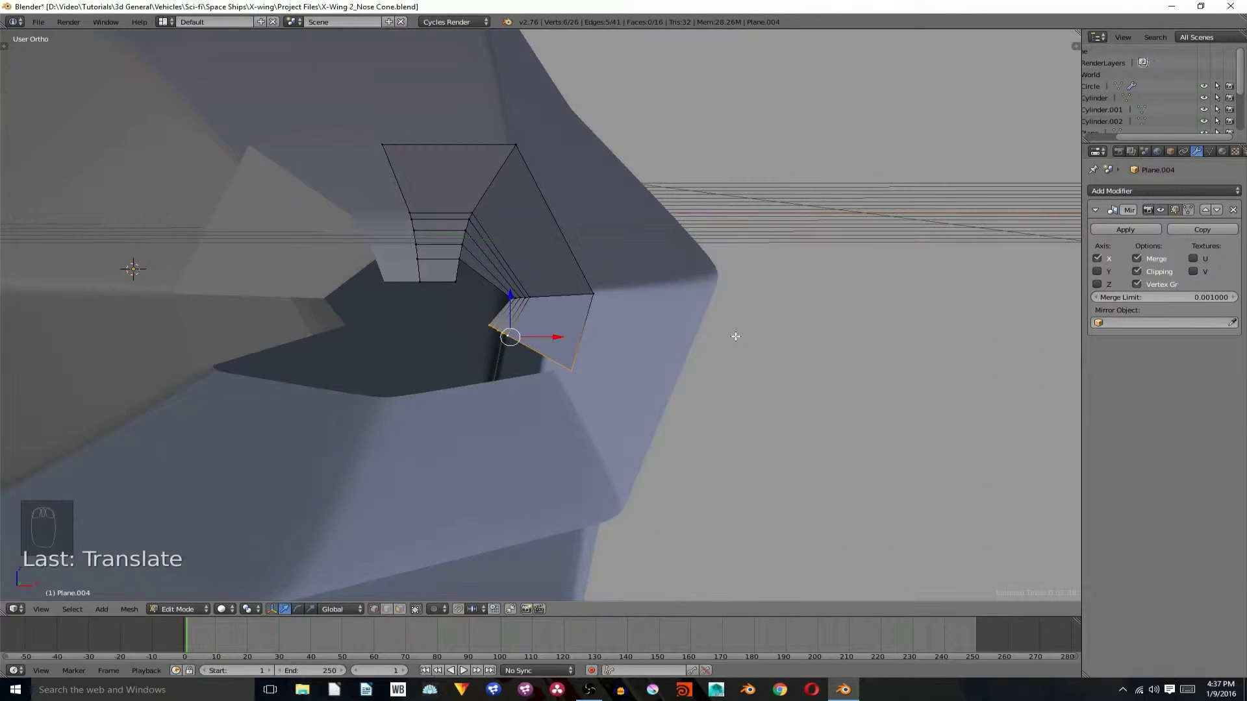
{"action": "key", "text": "g"}
{"action": "left_click", "coordinate": [519, 310]}
{"action": "key", "text": "ctrl+space"}
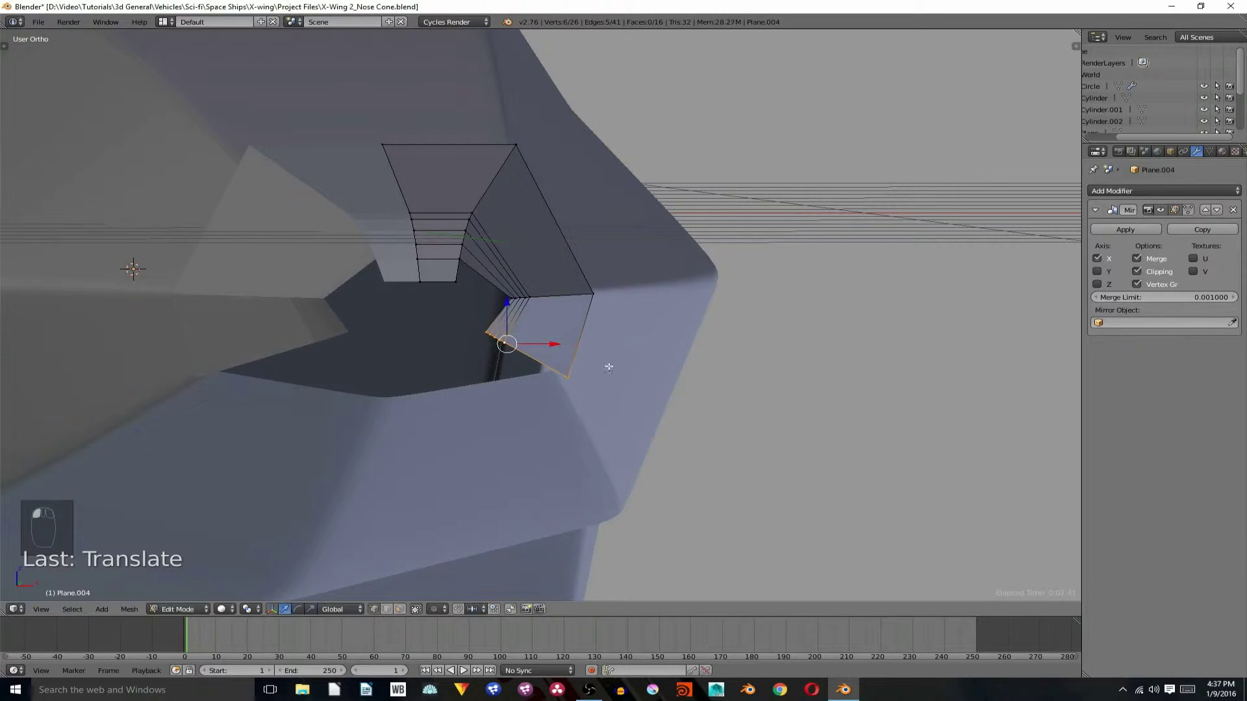
{"action": "middle_click_drag", "start_coordinate": [608, 367], "coordinate": [673, 379]}
{"action": "key", "text": "r"}
{"action": "left_click", "coordinate": [711, 392]}
{"action": "key", "text": "KP_1"}
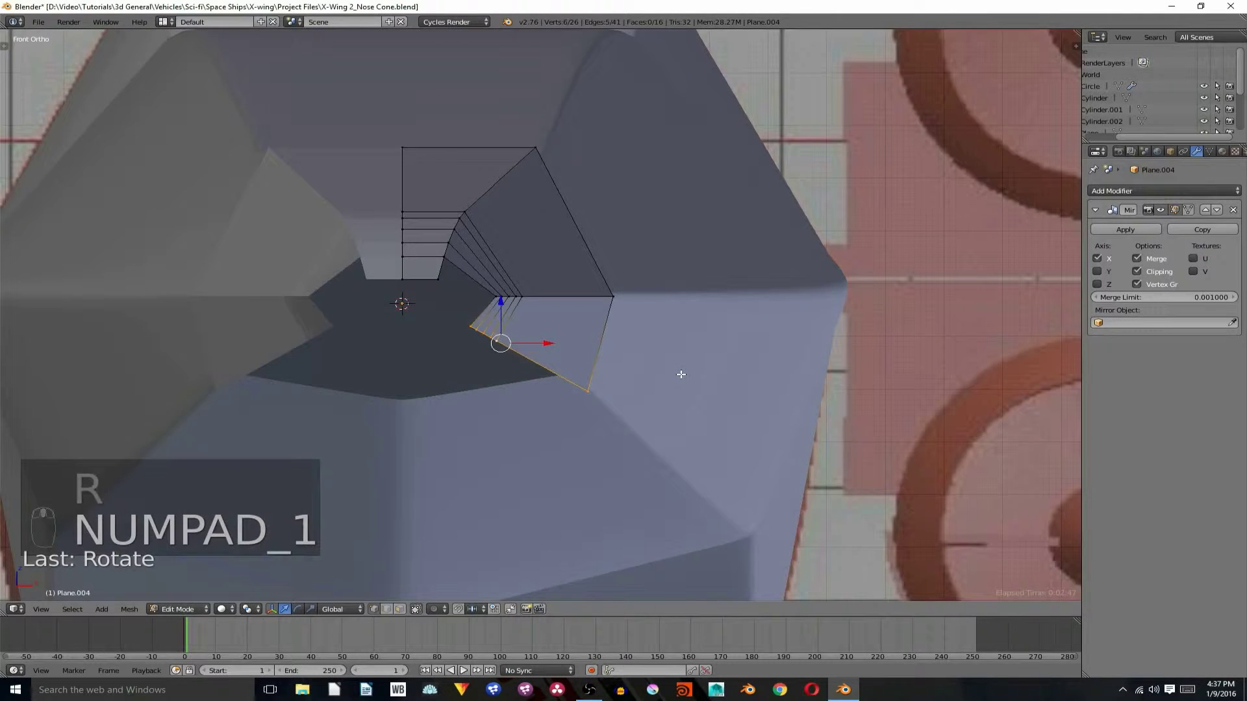
Rotate the lower edge about X and move it up and outward so its rear end meets the fuselage's corner line.
{"action": "key", "text": "r"}
{"action": "key", "text": "x"}
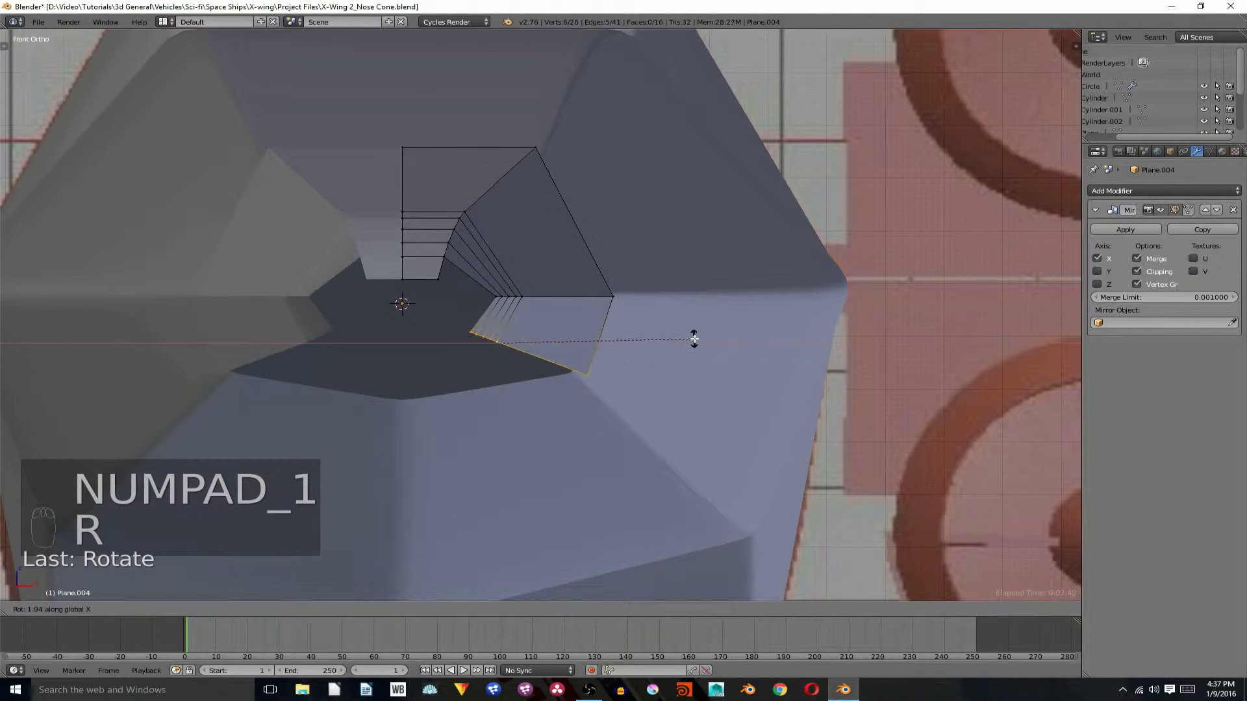
{"action": "left_click", "coordinate": [685, 334]}
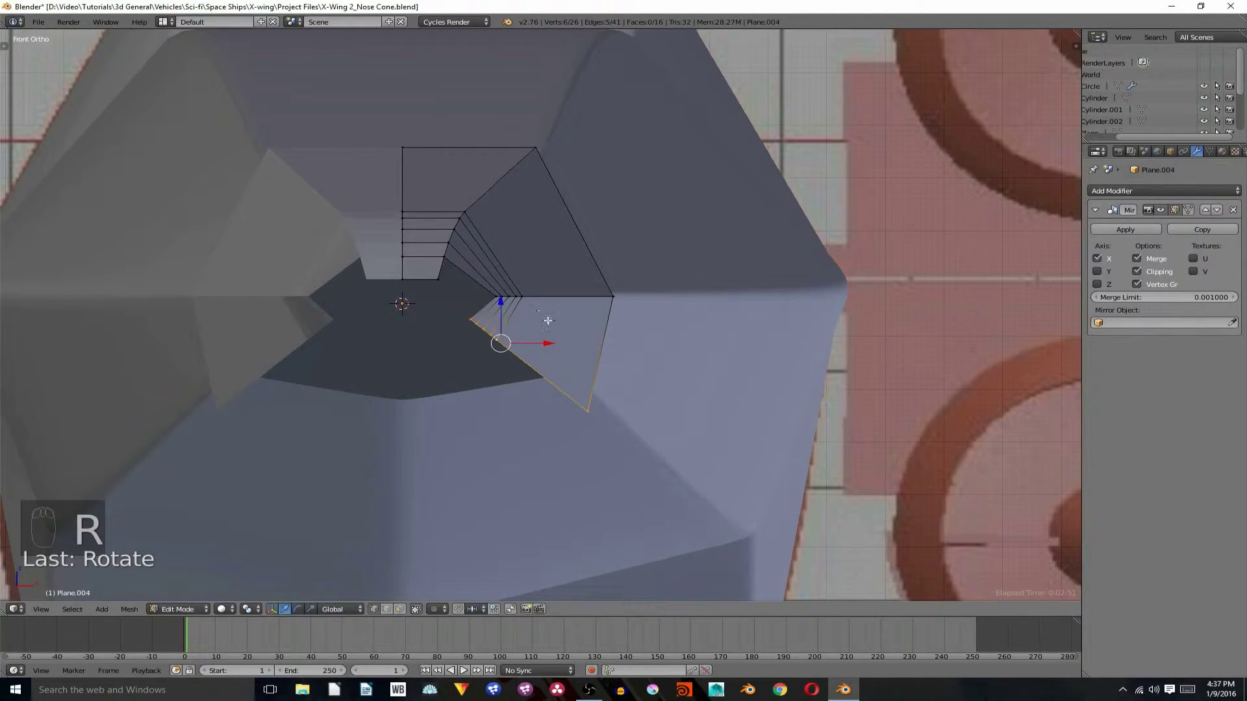
{"action": "key", "text": "r"}
{"action": "left_click", "coordinate": [635, 334]}
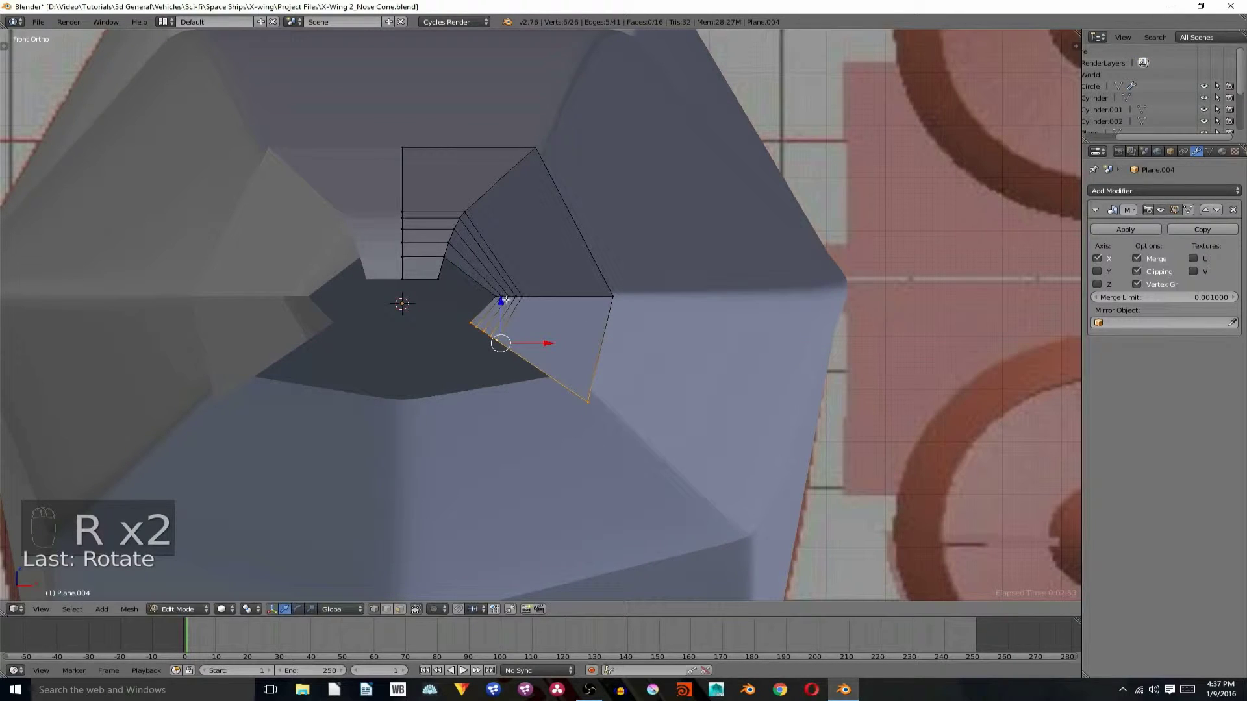
{"action": "left_click_drag", "start_coordinate": [500, 342], "coordinate": [507, 335]}
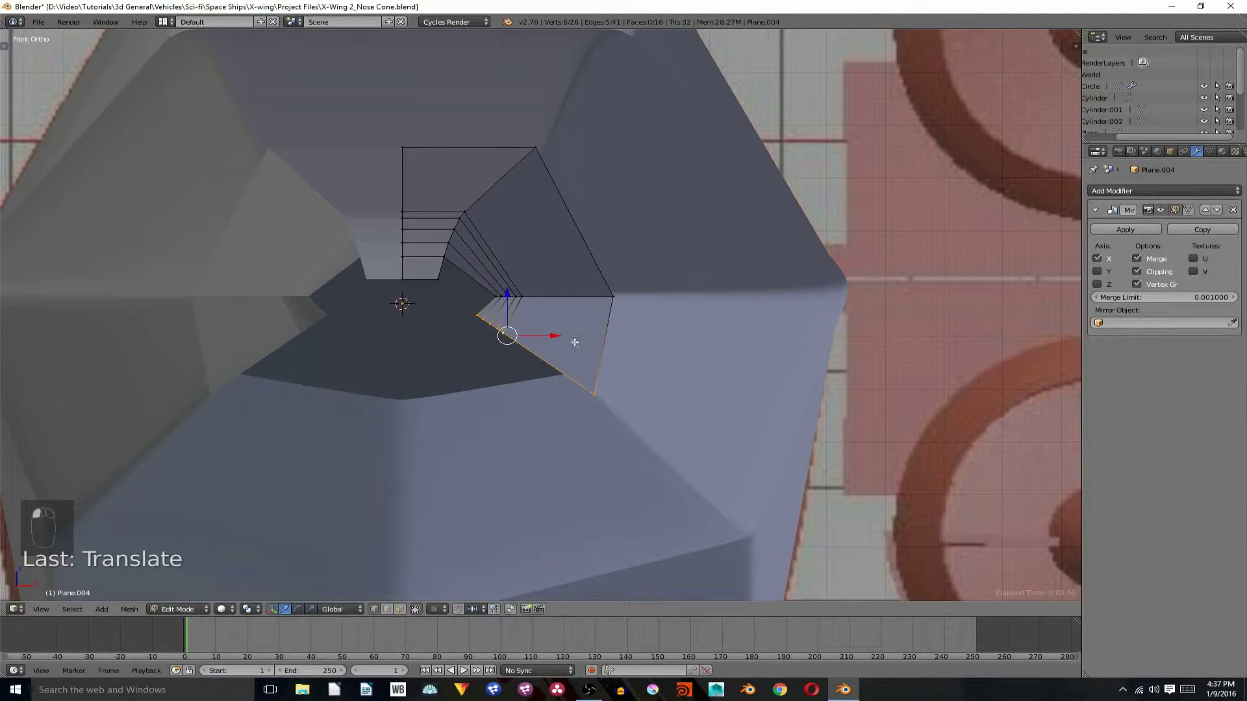
Extrude the lower edge inward to the mirror centre line to form the nose's underside, and deselect everything.
{"action": "key", "text": "e"}
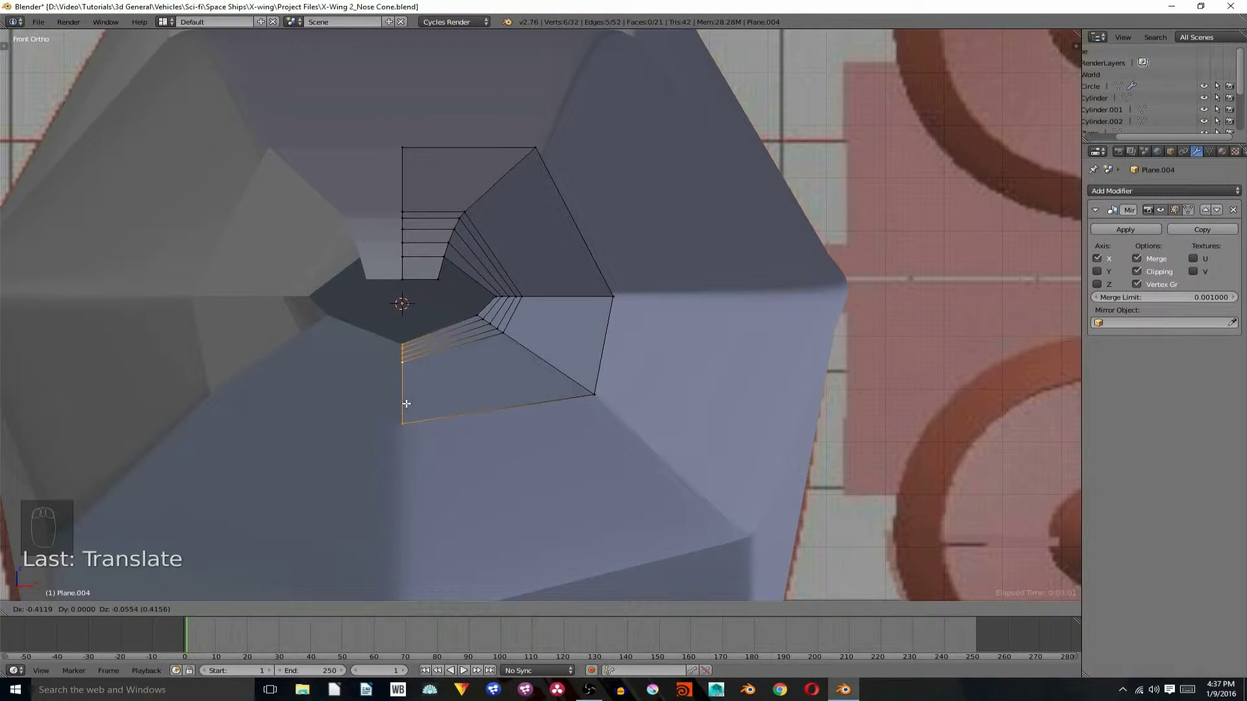
{"action": "left_click", "coordinate": [416, 412]}
{"action": "middle_click_drag", "start_coordinate": [417, 411], "coordinate": [303, 406]}
{"action": "middle_click_drag", "start_coordinate": [412, 417], "coordinate": [431, 412]}
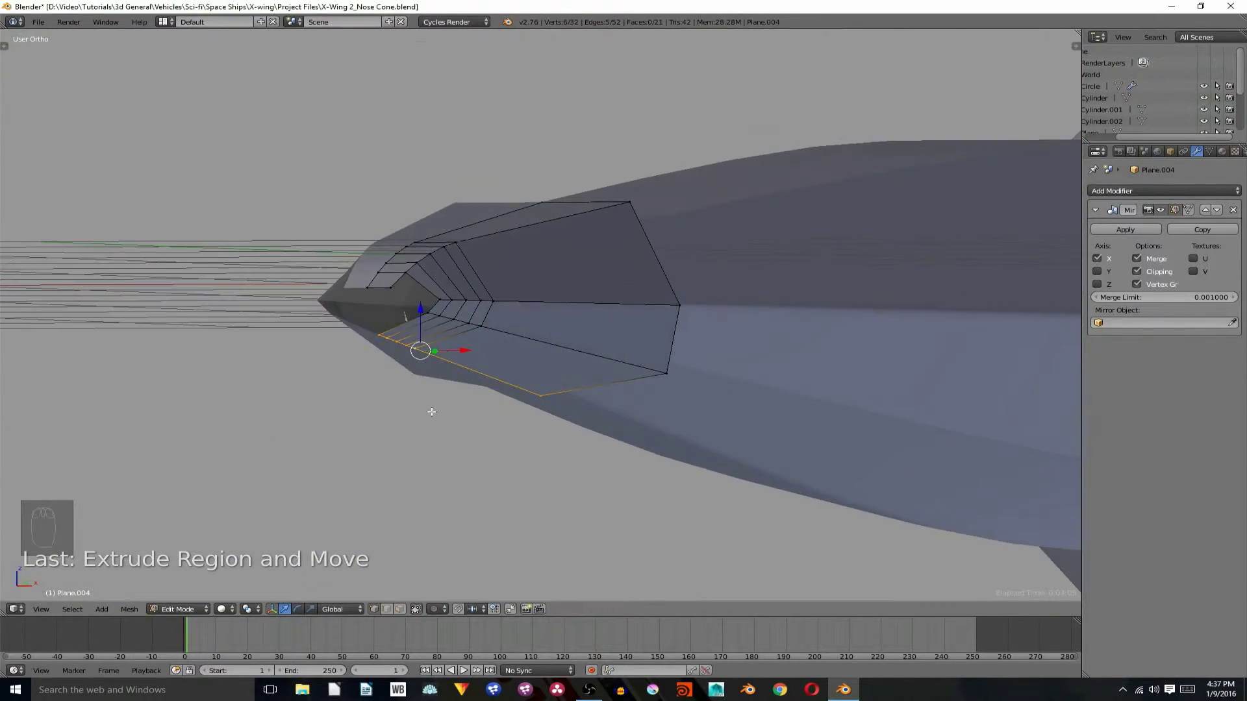
{"action": "scroll", "coordinate": [390, 380], "scroll_direction": "up", "scroll_amount": 5}
{"action": "middle_click_drag", "start_coordinate": [379, 349], "coordinate": [416, 353]}
{"action": "key", "text": "a"}
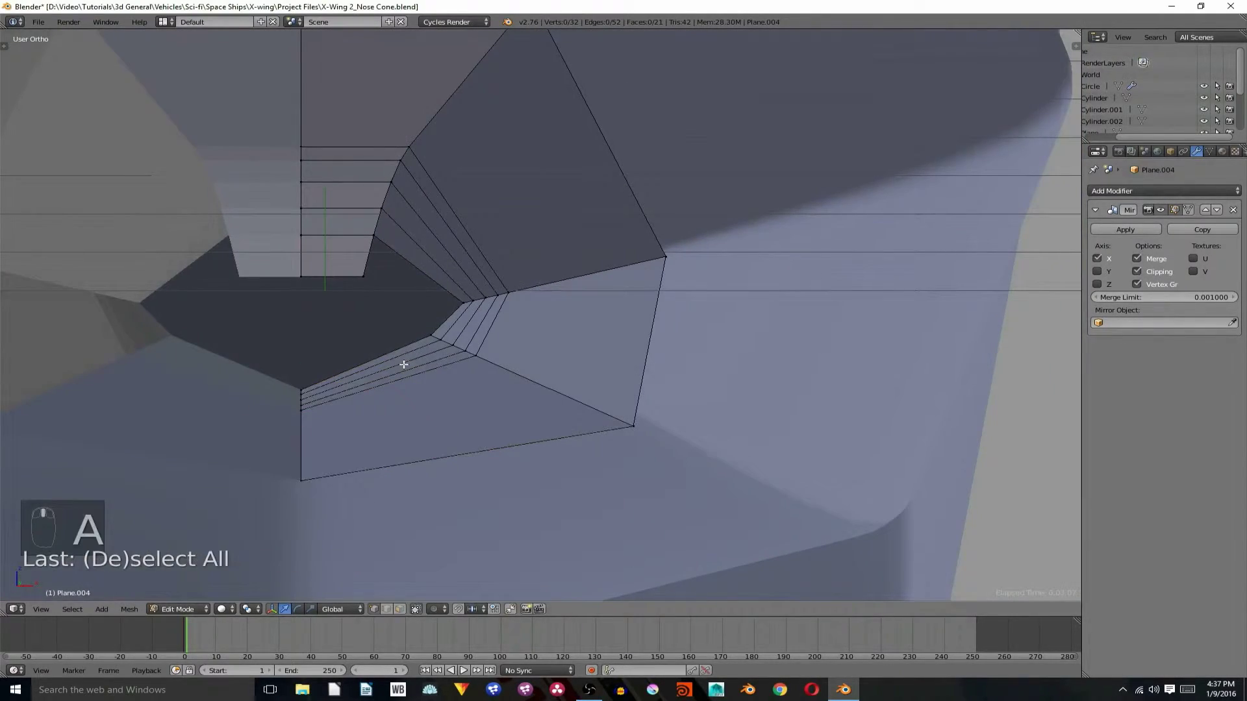
Add a centred lengthwise loop cut through the underside panels of the nose cone, without sliding it.
{"action": "key", "text": "ctrl+r"}
{"action": "left_click", "coordinate": [397, 361]}
{"action": "right_click", "coordinate": [398, 362]}
{"action": "key", "text": "a"}
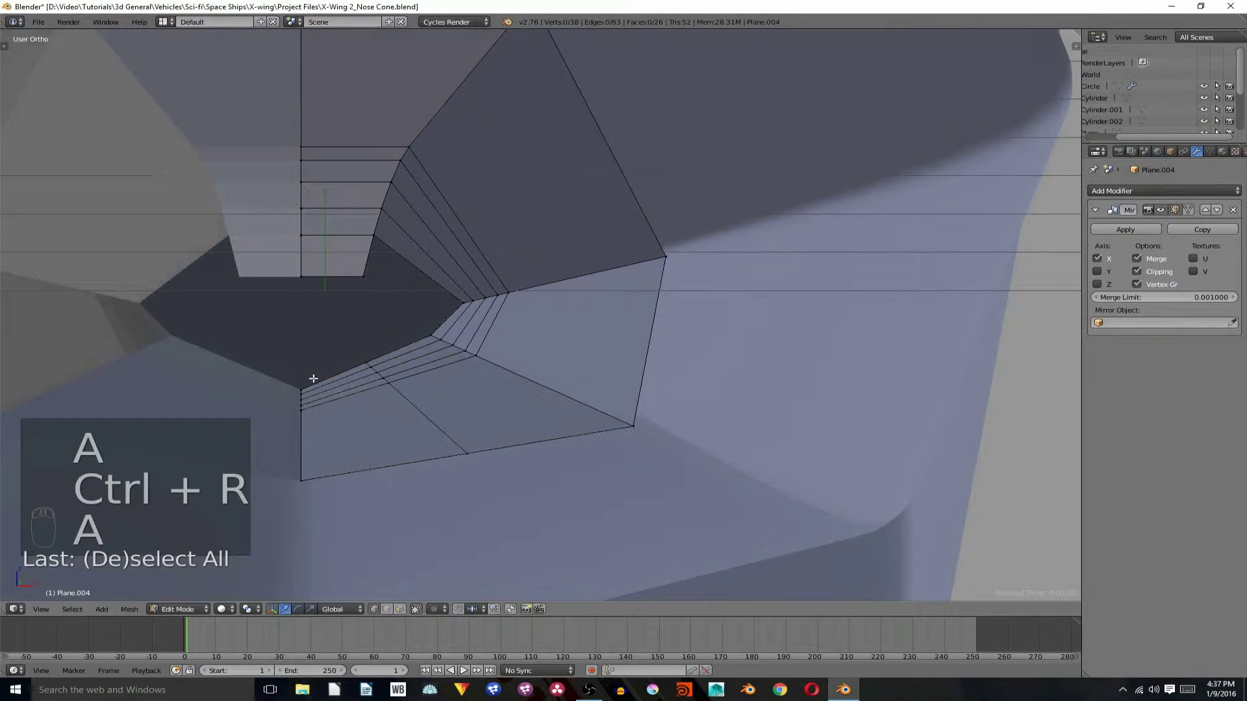
Join the upper vertices around the nose tip's opening to the lower front vertices with three edges.
{"action": "key", "text": "f"}
{"action": "key", "text": "a"}
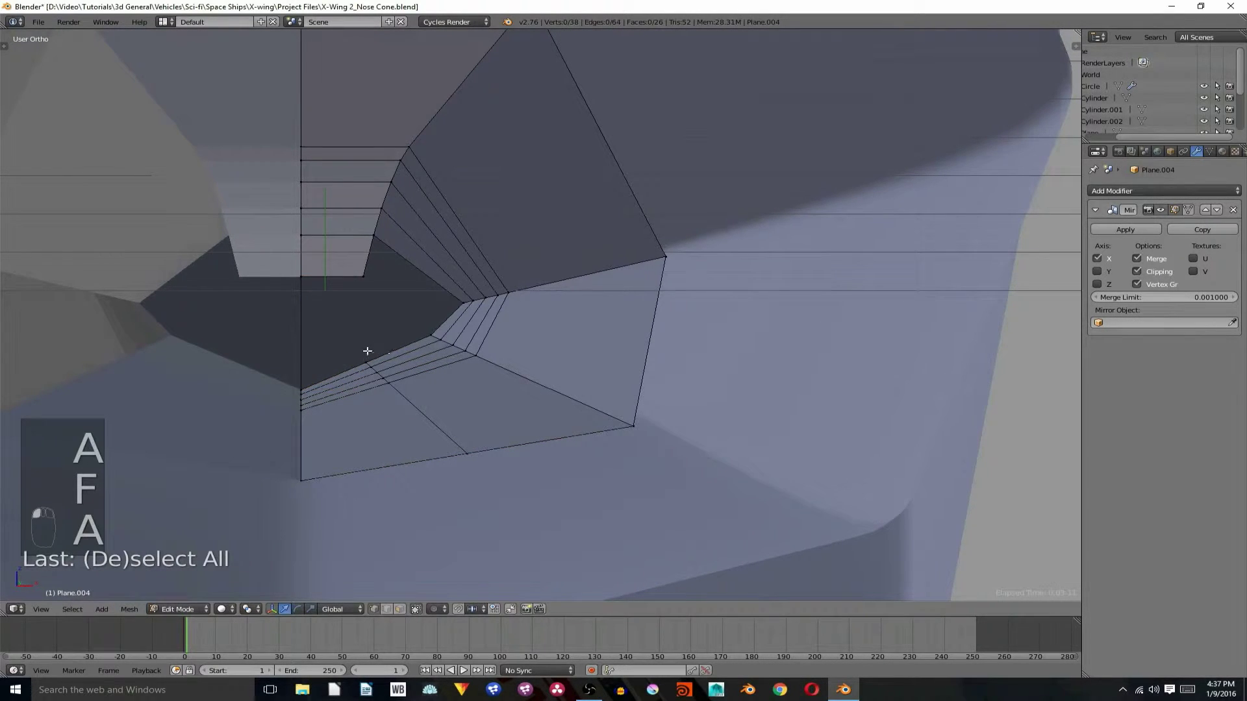
{"action": "right_click", "coordinate": [365, 278], "text": "shift"}
{"action": "key", "text": "f"}
{"action": "key", "text": "a"}
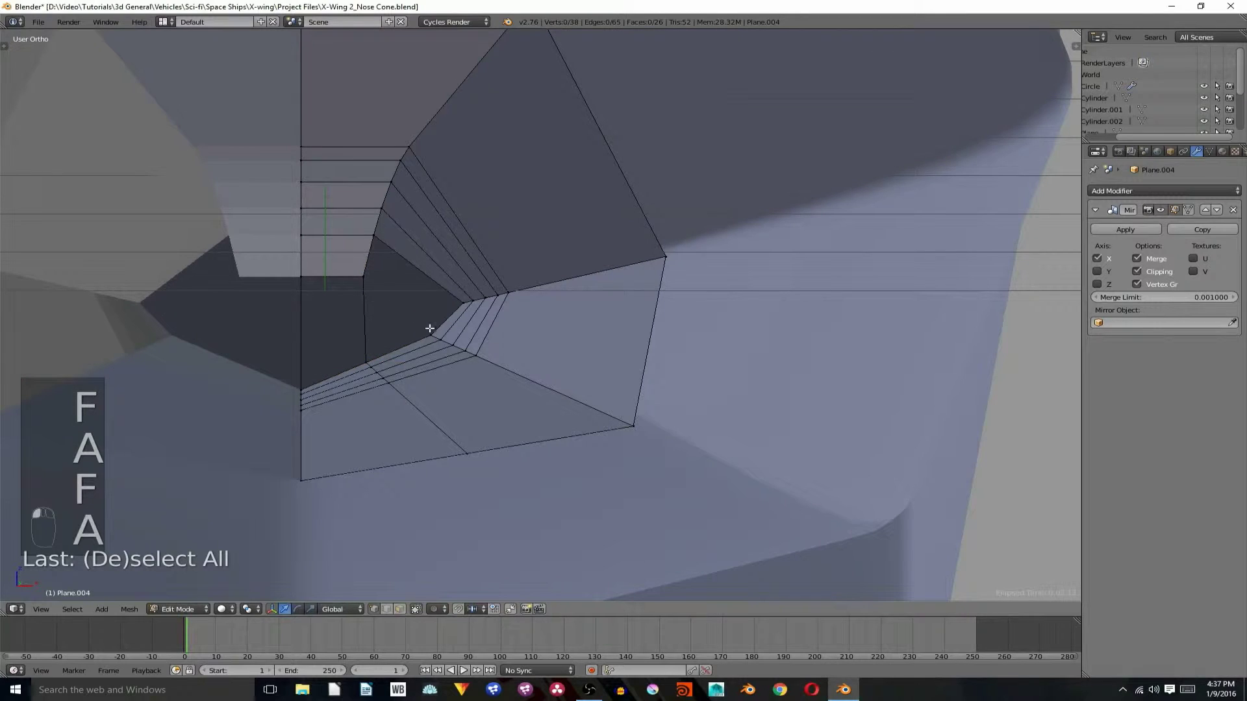
{"action": "right_click", "coordinate": [379, 235], "text": "shift"}
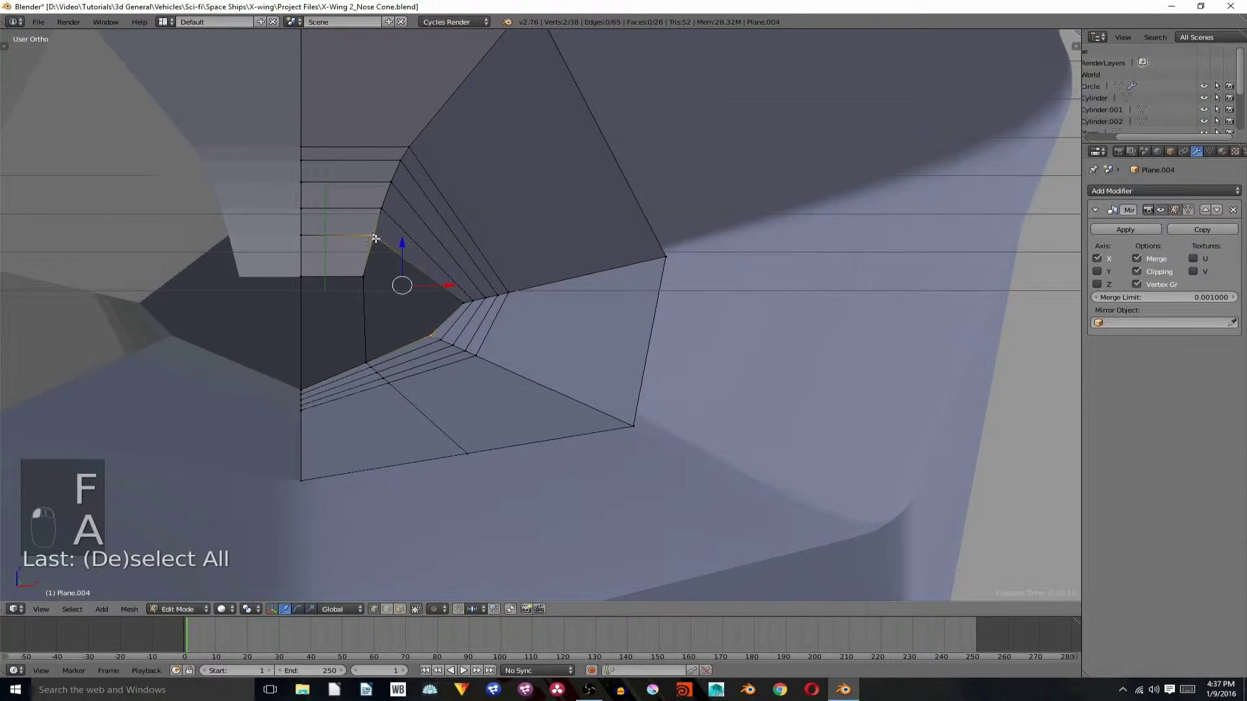
{"action": "key", "text": "f"}
{"action": "key", "text": "a"}
{"action": "middle_click_drag", "start_coordinate": [465, 335], "coordinate": [432, 337]}
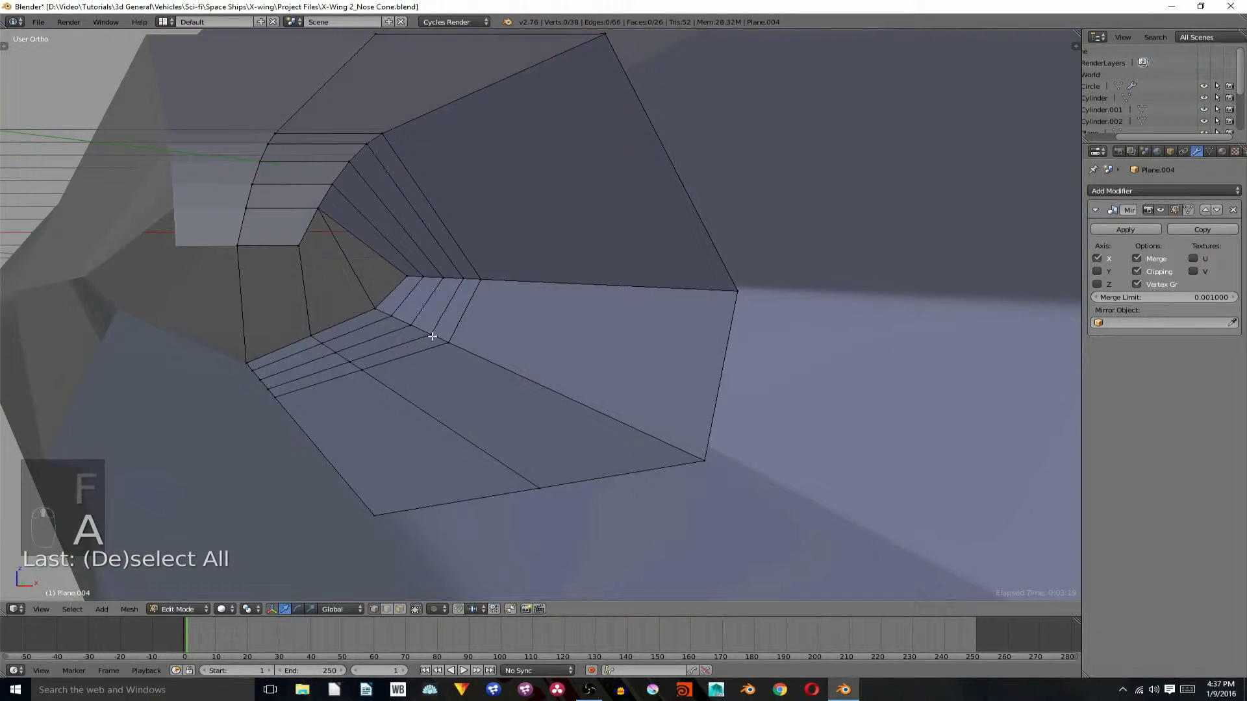
Switch to edge selection and fill two four-sided faces between the three edges across the tip's opening.
{"action": "key", "text": "ctrl+Tab"}
{"action": "left_click", "coordinate": [432, 336]}
{"action": "left_click", "coordinate": [304, 280], "text": "shift"}
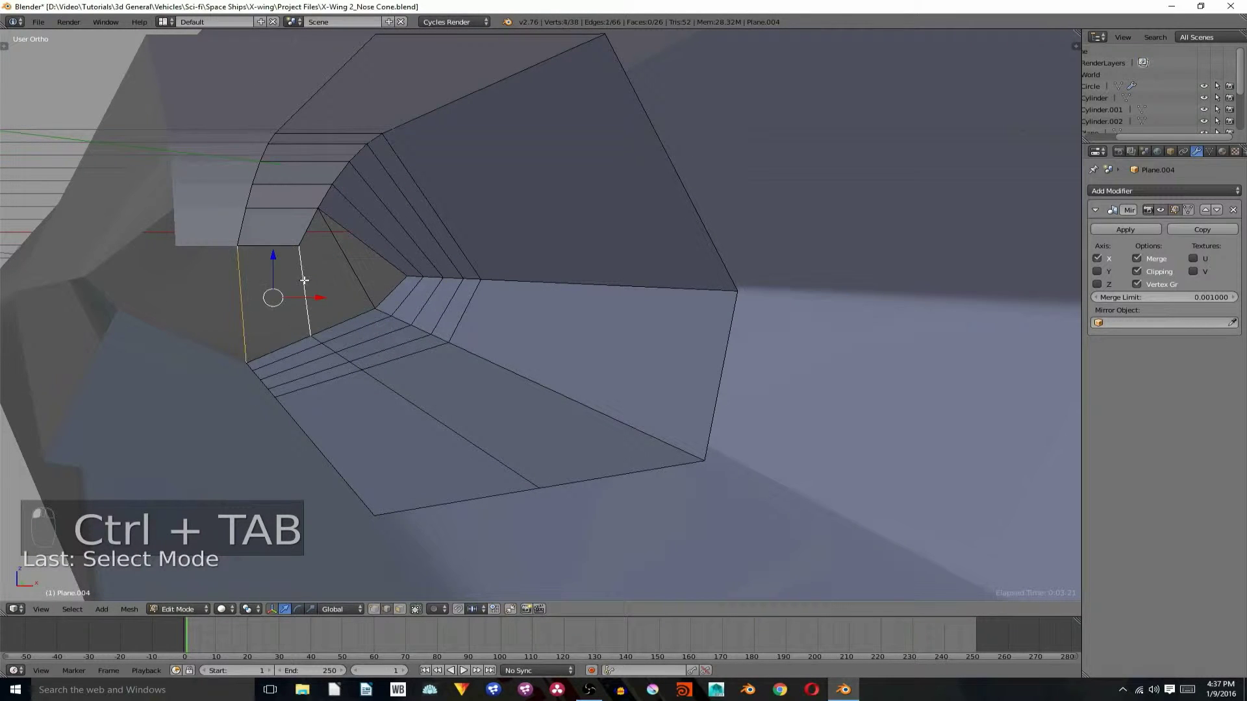
{"action": "key", "text": "f"}
{"action": "key", "text": "a"}
{"action": "left_click", "coordinate": [305, 289]}
{"action": "left_click", "coordinate": [349, 262], "text": "shift"}
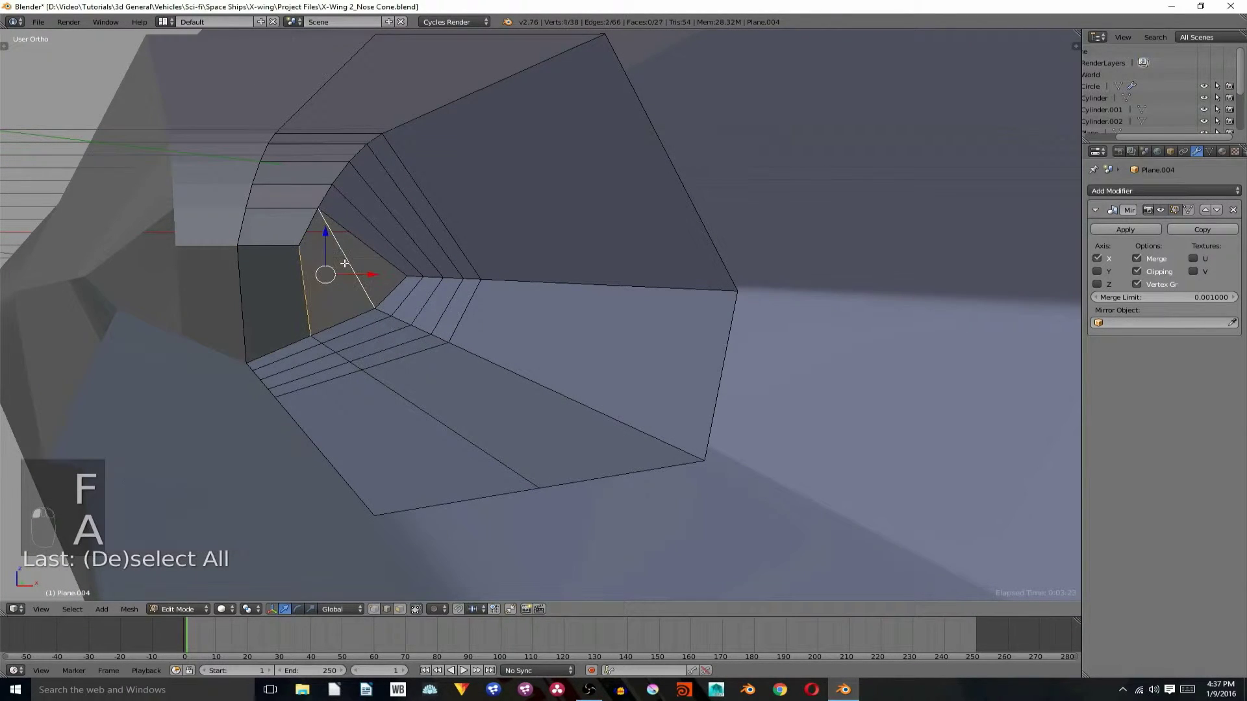
{"action": "key", "text": "f"}
{"action": "key", "text": "a"}
Fill the remaining triangular gap at the side of the nose tip and inspect the closed tip outside Edit Mode.
{"action": "left_click", "coordinate": [396, 272], "text": "shift"}
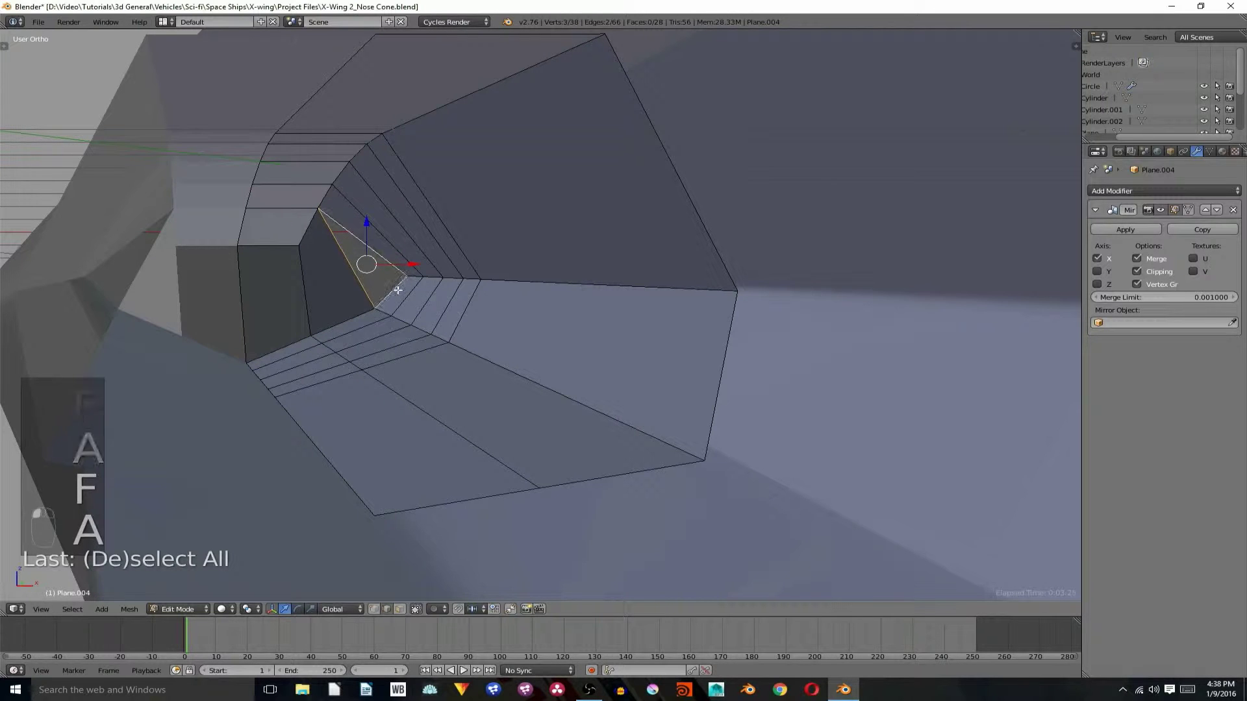
{"action": "key", "text": "f"}
{"action": "key", "text": "a"}
{"action": "key", "text": "Tab"}
{"action": "middle_click_drag", "start_coordinate": [396, 273], "coordinate": [728, 293]}
{"action": "key", "text": "Tab"}
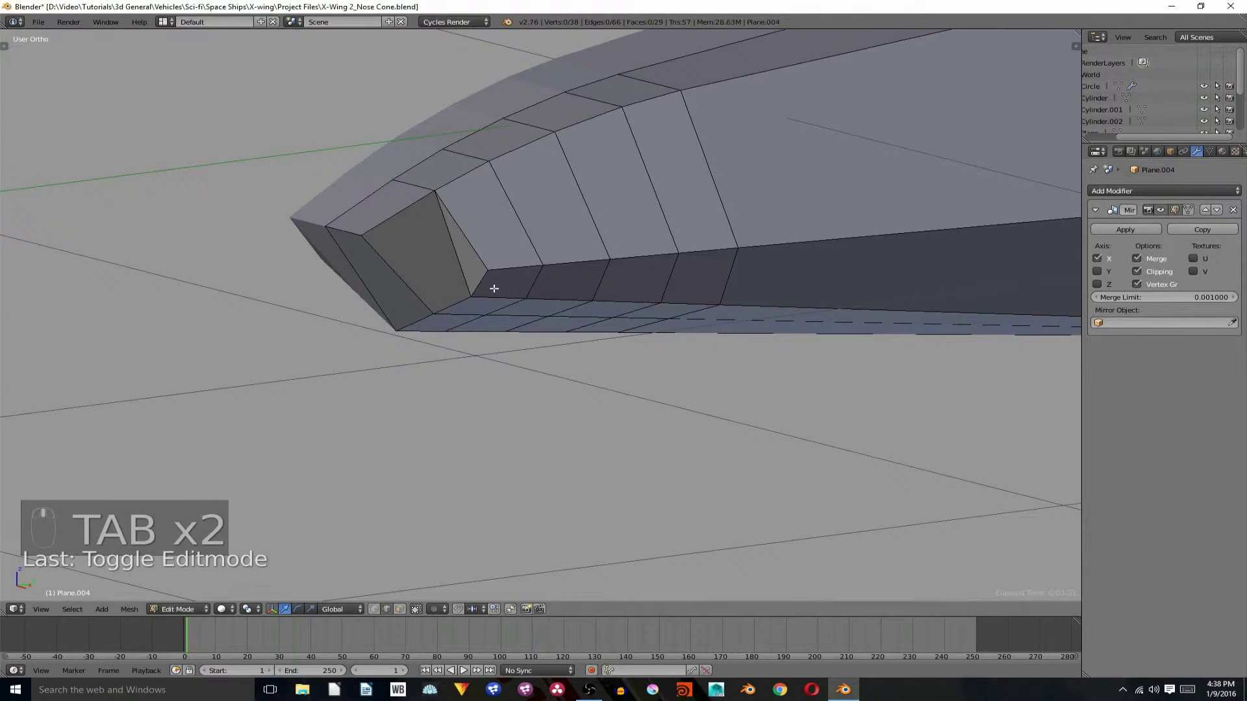
Undo the triangular side fill at the nose tip and clear the selection.
{"action": "key", "text": "ctrl+z"}
{"action": "key", "text": "ctrl+z"}
{"action": "key", "text": "ctrl+z"}
{"action": "key", "text": "ctrl+z"}
{"action": "key", "text": "ctrl+z"}
{"action": "key", "text": "ctrl+z"}
{"action": "key", "text": "ctrl+z"}
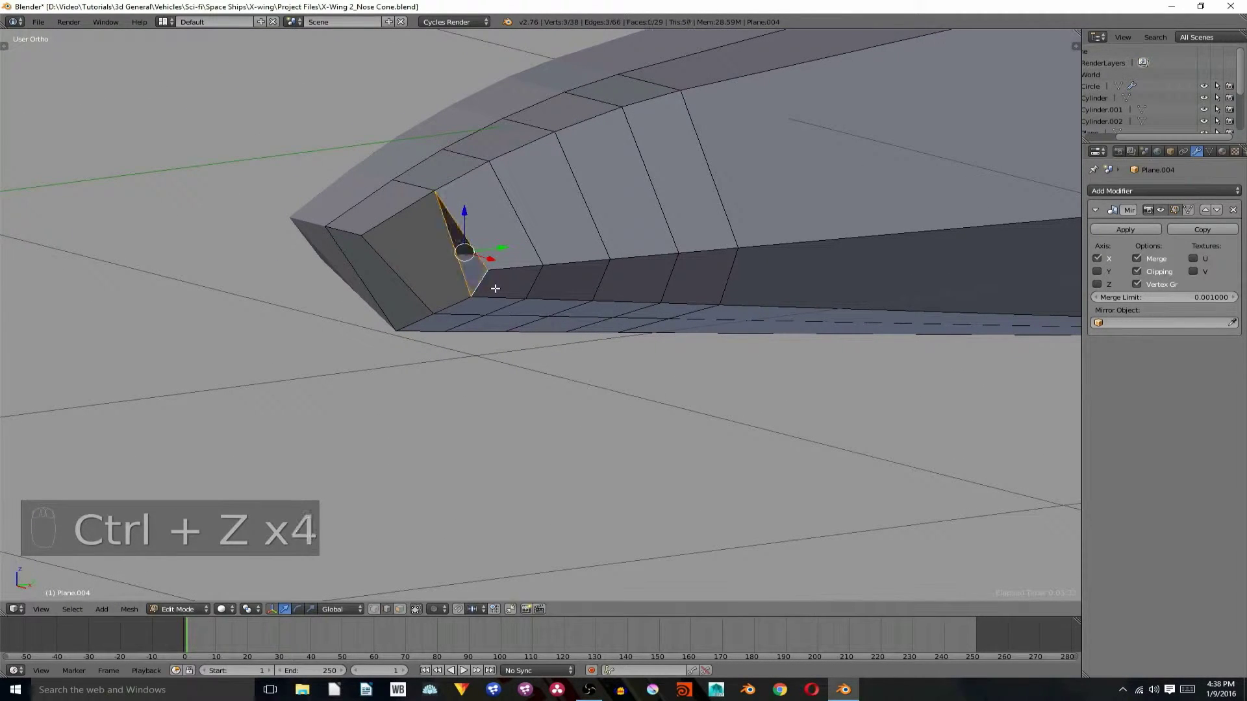
{"action": "key", "text": "ctrl+z"}
{"action": "key", "text": "ctrl+z"}
{"action": "key", "text": "ctrl+z"}
{"action": "key", "text": "a"}
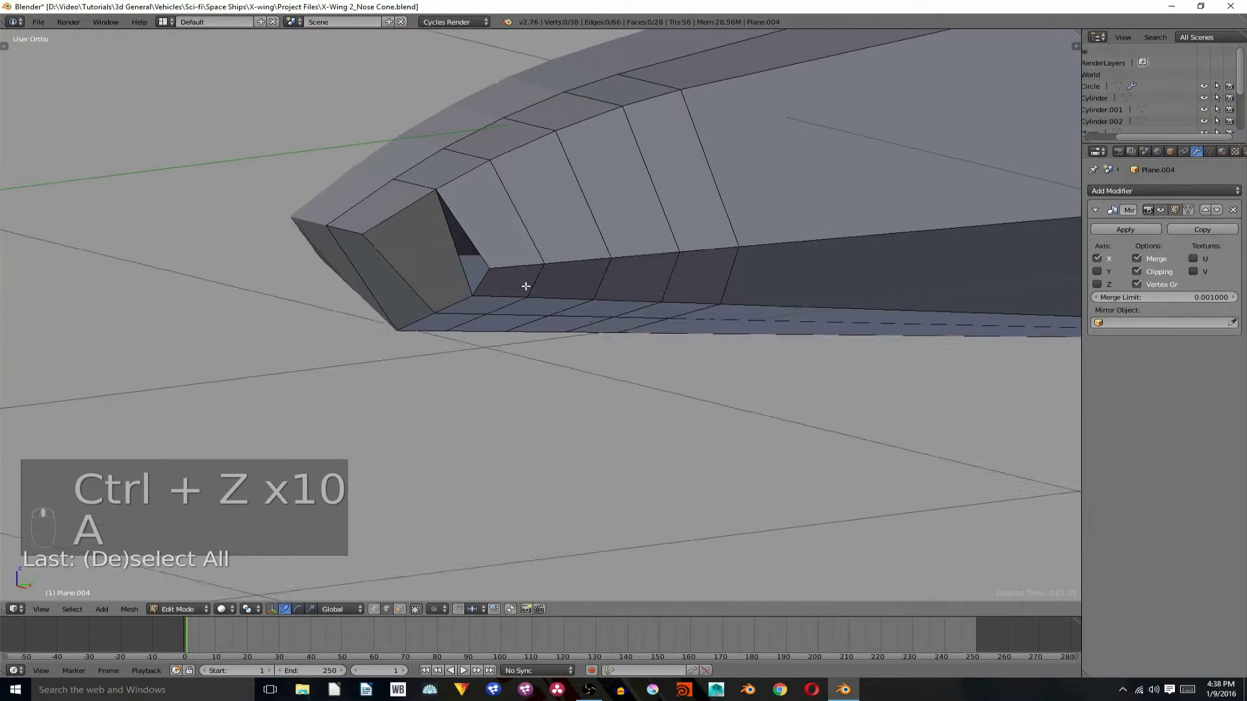
Undo the remaining face fills and connecting edges across the nose tip's opening.
{"action": "mouse_move", "coordinate": [523, 281]}
{"action": "middle_mouse_down"}
{"action": "mouse_move", "coordinate": [624, 273]}
{"action": "mouse_move", "coordinate": [528, 259]}
{"action": "mouse_move", "coordinate": [544, 267]}
{"action": "middle_mouse_up"}
{"action": "key", "text": "ctrl+r"}
{"action": "key", "text": "a"}
{"action": "key", "text": "ctrl+z"}
{"action": "key", "text": "ctrl+z"}
{"action": "key", "text": "ctrl+z"}
{"action": "key", "text": "ctrl+z"}
{"action": "key", "text": "ctrl+z"}
{"action": "key", "text": "ctrl+z"}
{"action": "key", "text": "ctrl+z"}
{"action": "key", "text": "ctrl+z"}
{"action": "key", "text": "ctrl+z"}
{"action": "key", "text": "ctrl+z"}
{"action": "key", "text": "ctrl+z"}
{"action": "key", "text": "ctrl+z"}
{"action": "key", "text": "ctrl+z"}
{"action": "key", "text": "ctrl+z"}
{"action": "key", "text": "ctrl+z"}
{"action": "key", "text": "ctrl+z"}
{"action": "key", "text": "ctrl+z"}
{"action": "key", "text": "ctrl+z"}
{"action": "key", "text": "ctrl+z"}
{"action": "key", "text": "ctrl+z"}
{"action": "key", "text": "ctrl+z"}
{"action": "key", "text": "ctrl+z"}
{"action": "key", "text": "ctrl+z"}
{"action": "key", "text": "ctrl+z"}
{"action": "key", "text": "ctrl+z"}
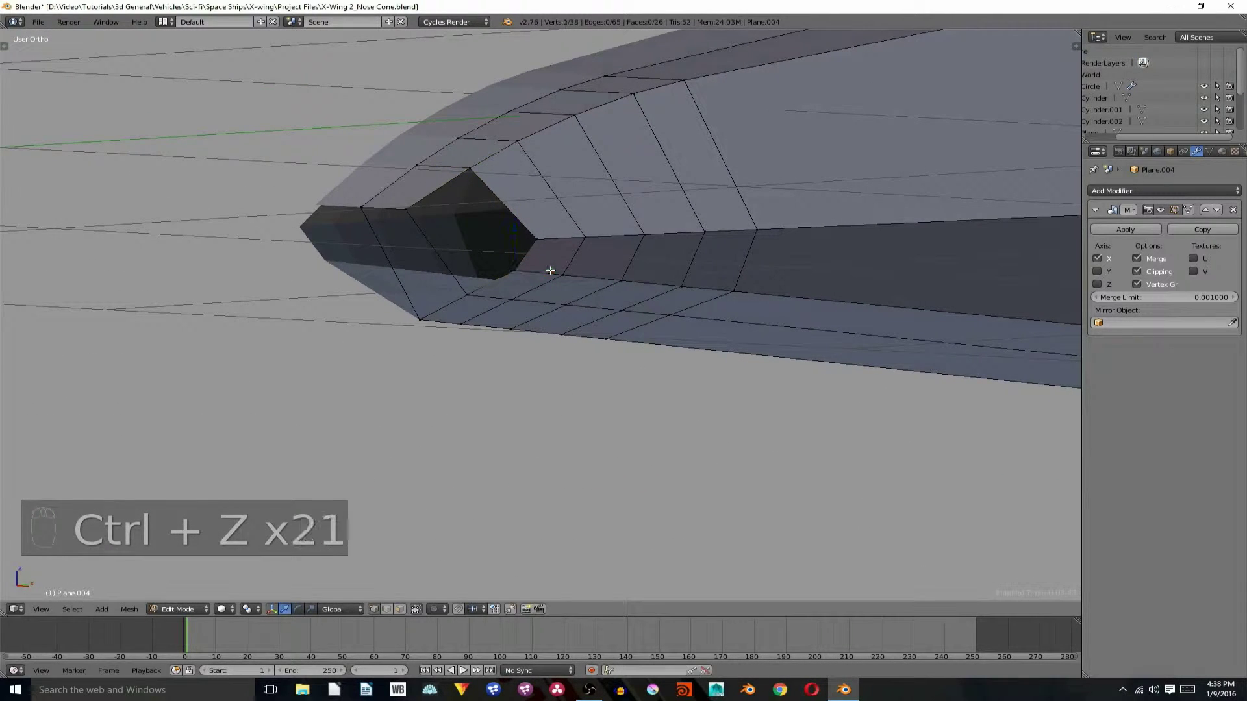
{"action": "key", "text": "ctrl+z"}
{"action": "key", "text": "ctrl+z"}
{"action": "key", "text": "ctrl+z"}
{"action": "key", "text": "ctrl+z"}
{"action": "key", "text": "ctrl+z"}
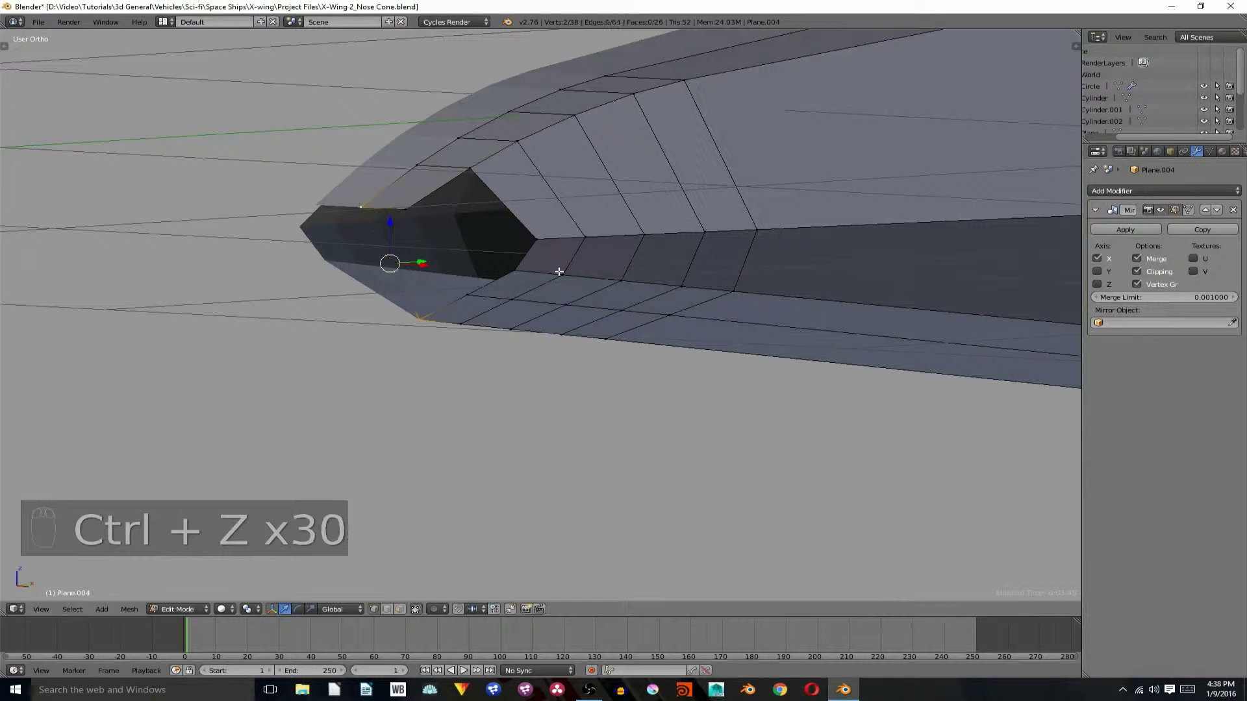
{"action": "key", "text": "a"}
Join the tip's upper corner vertex to the side corner and the lower loop vertex, and join the upper and lower centre vertices.
{"action": "right_click", "coordinate": [534, 237]}
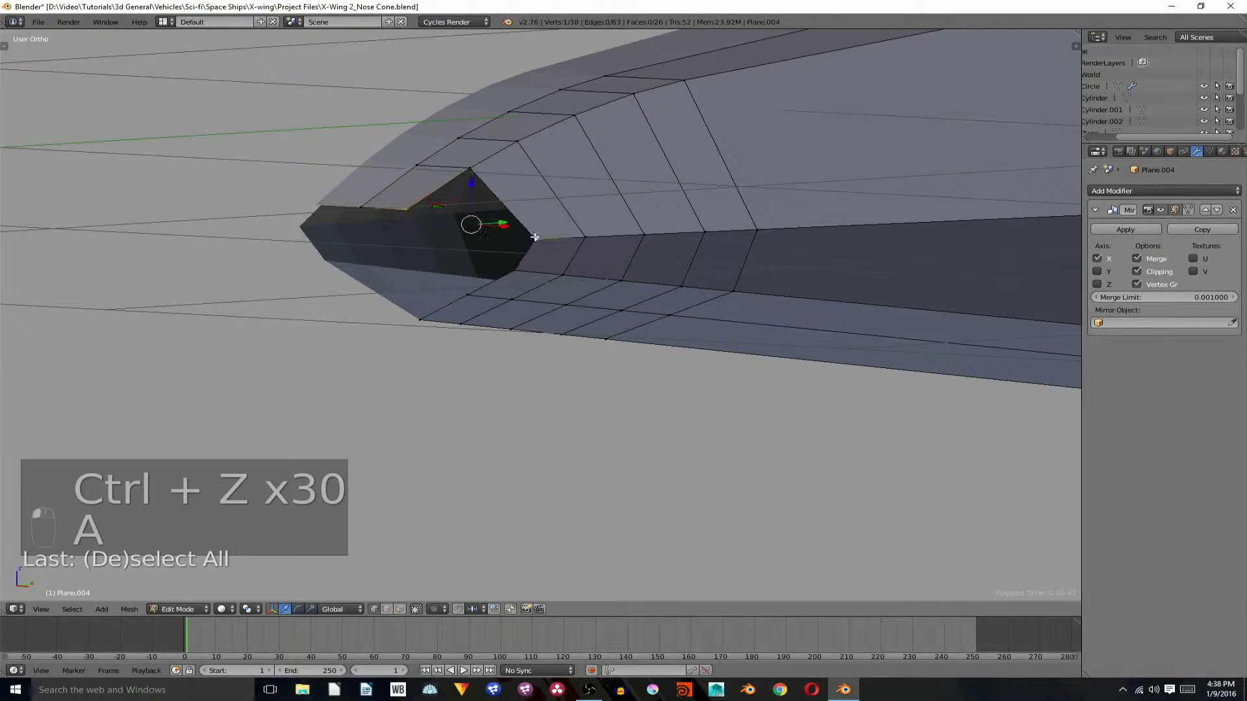
{"action": "key", "text": "f"}
{"action": "key", "text": "a"}
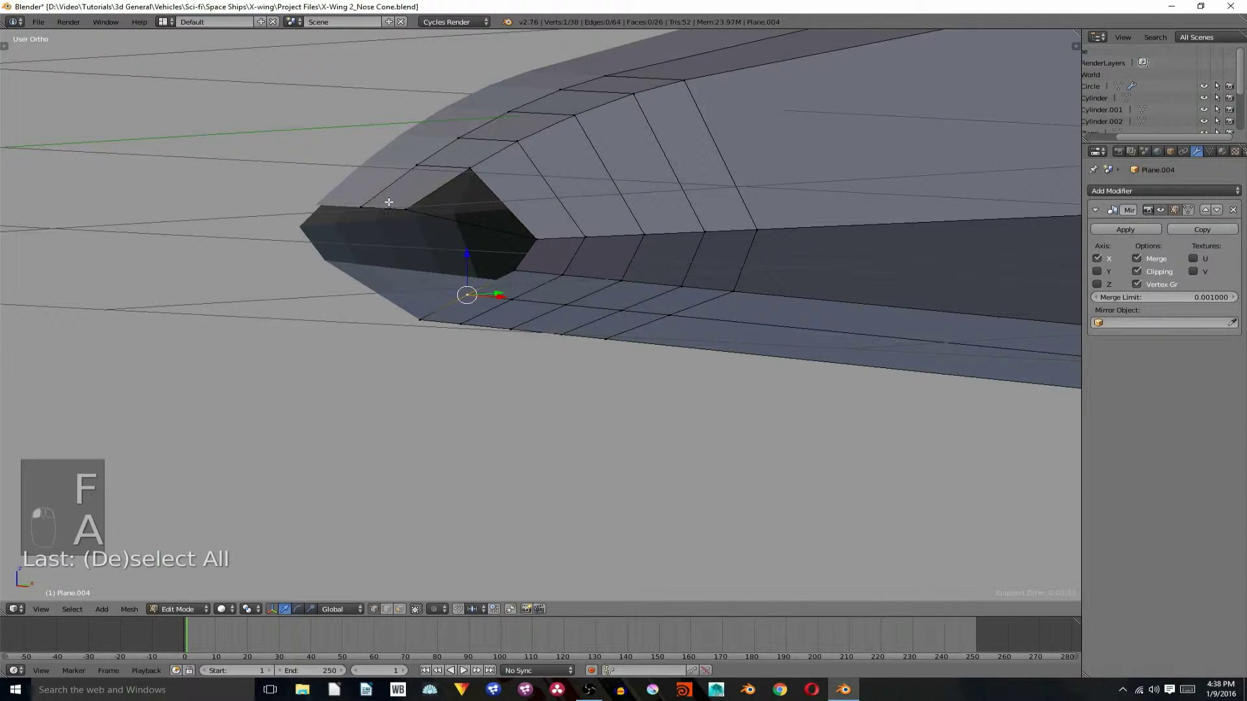
{"action": "right_click", "coordinate": [400, 208], "text": "shift"}
{"action": "key", "text": "f"}
{"action": "key", "text": "a"}
{"action": "right_click_drag", "start_coordinate": [412, 297], "coordinate": [379, 220]}
{"action": "key", "text": "Escape"}
{"action": "right_click", "coordinate": [362, 209], "text": "shift"}
{"action": "key", "text": "f"}
{"action": "key", "text": "a"}
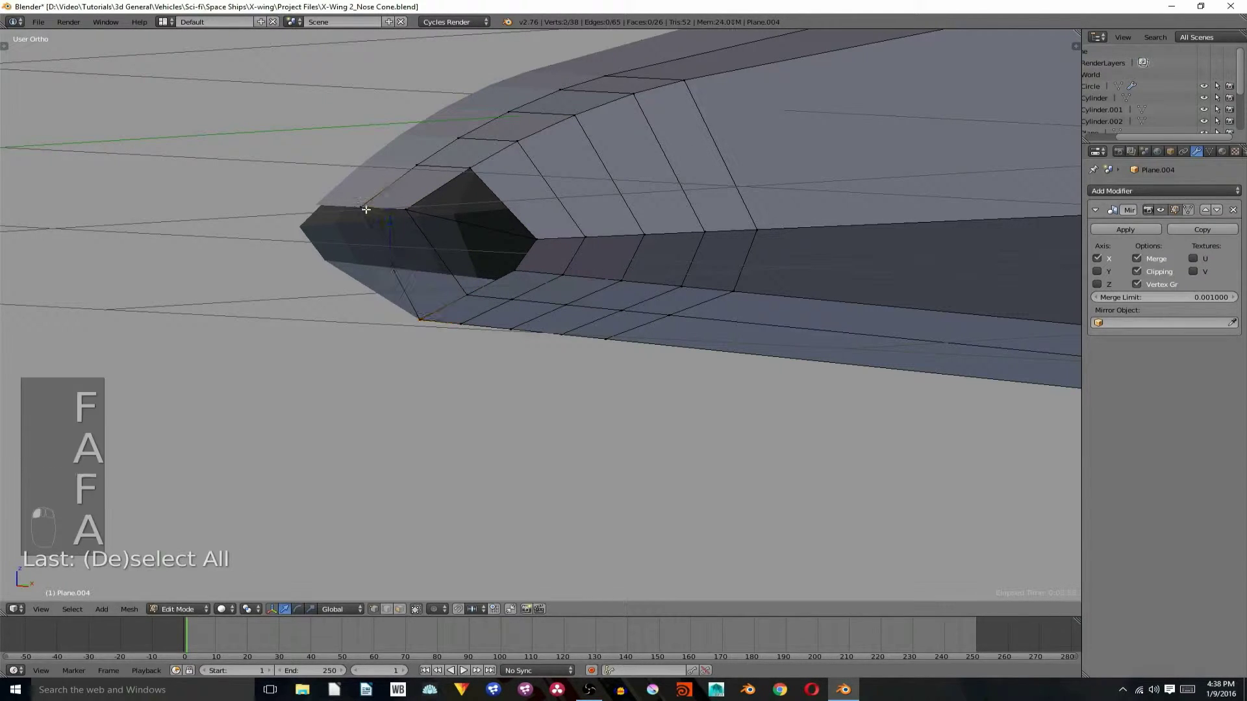
Switch to edge selection and fill the four-sided face between the tip's upper corner, side corner and underside edges.
{"action": "key", "text": "ctrl+Tab"}
{"action": "left_click", "coordinate": [442, 252]}
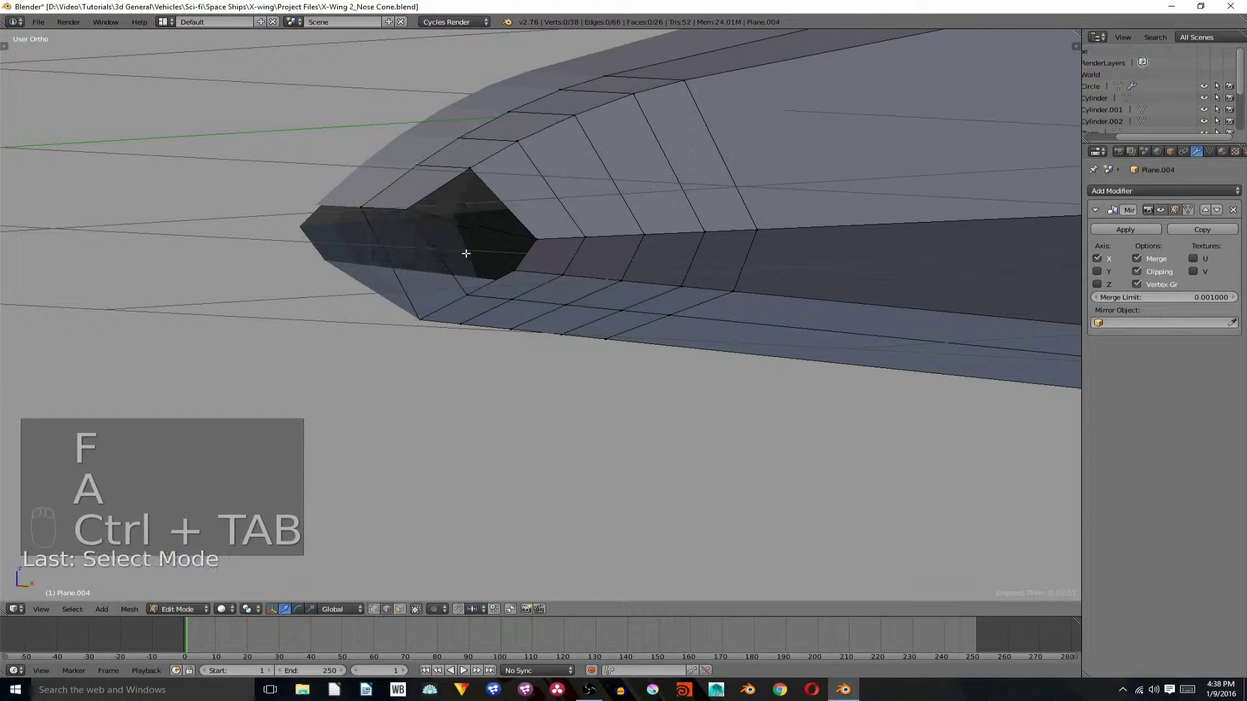
{"action": "left_click", "coordinate": [530, 260], "text": "shift"}
{"action": "left_click", "coordinate": [446, 225], "text": "shift"}
{"action": "left_click", "coordinate": [425, 241], "text": "shift"}
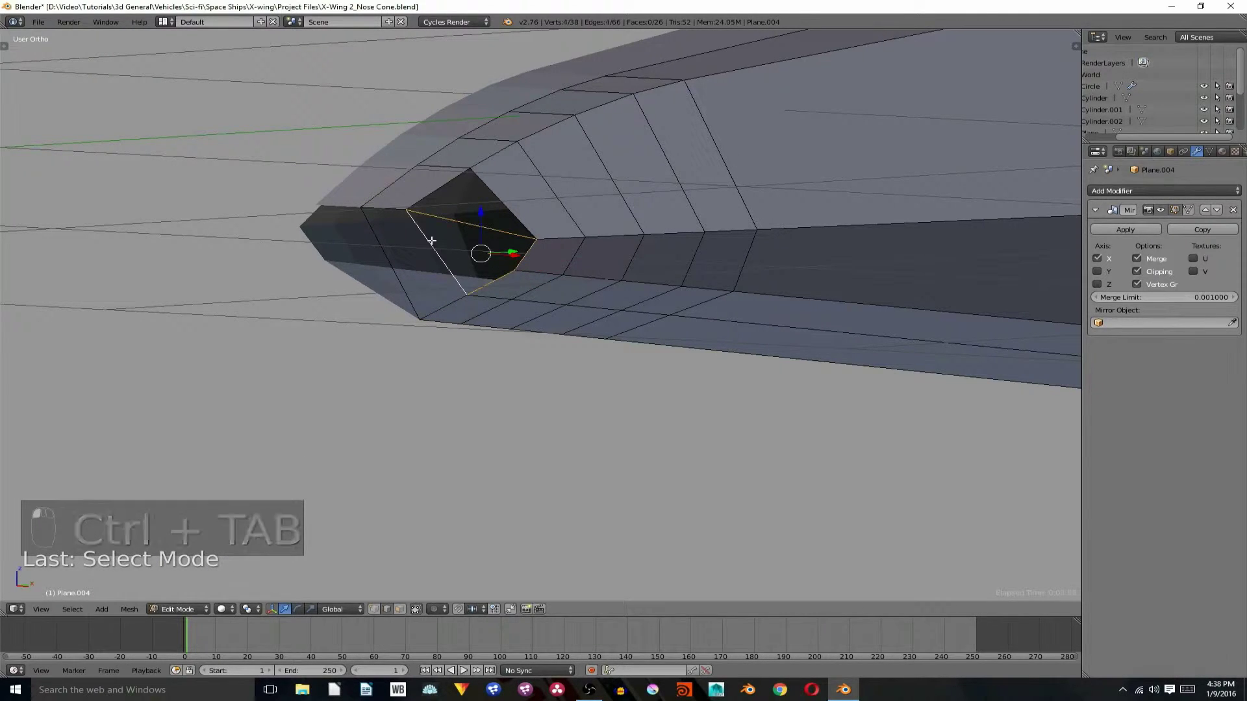
{"action": "key", "text": "f"}
{"action": "key", "text": "a"}
Fill the triangular gap above it and the four-sided face beside the mirror centre line, and inspect the closed nose tip.
{"action": "right_click", "coordinate": [443, 189]}
{"action": "right_click", "coordinate": [491, 199], "text": "shift"}
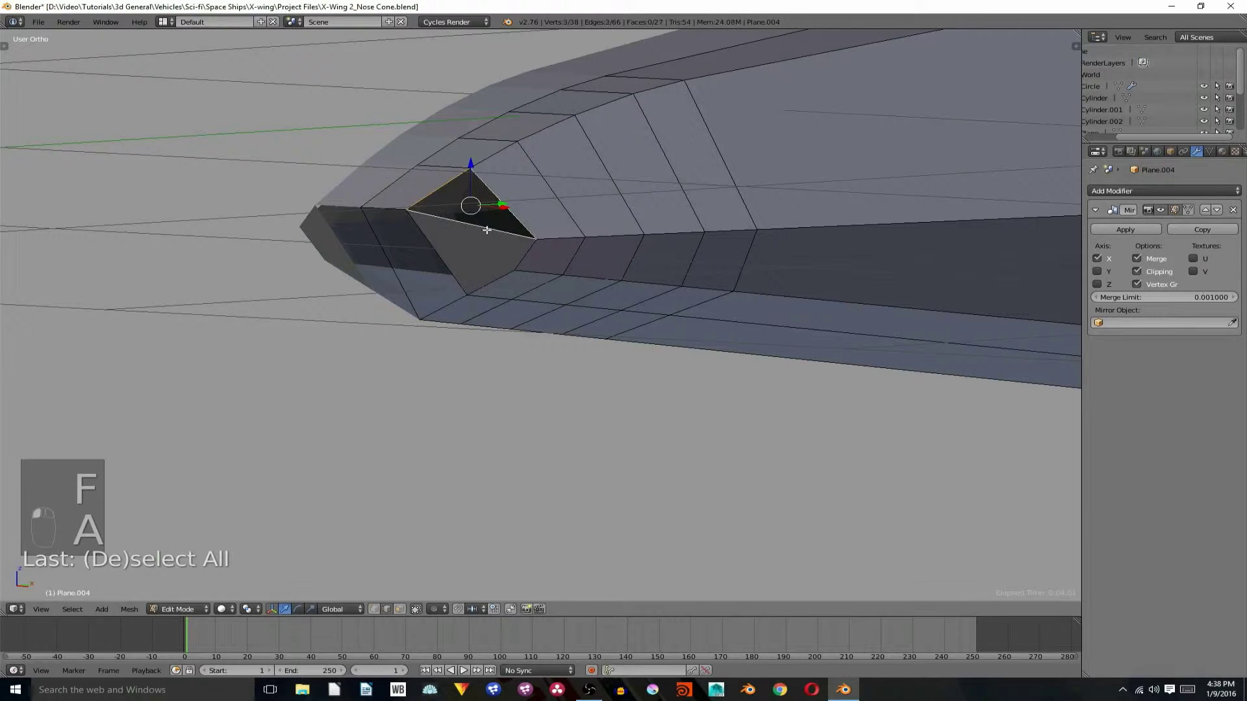
{"action": "key", "text": "f"}
{"action": "key", "text": "a"}
{"action": "key", "text": "Tab"}
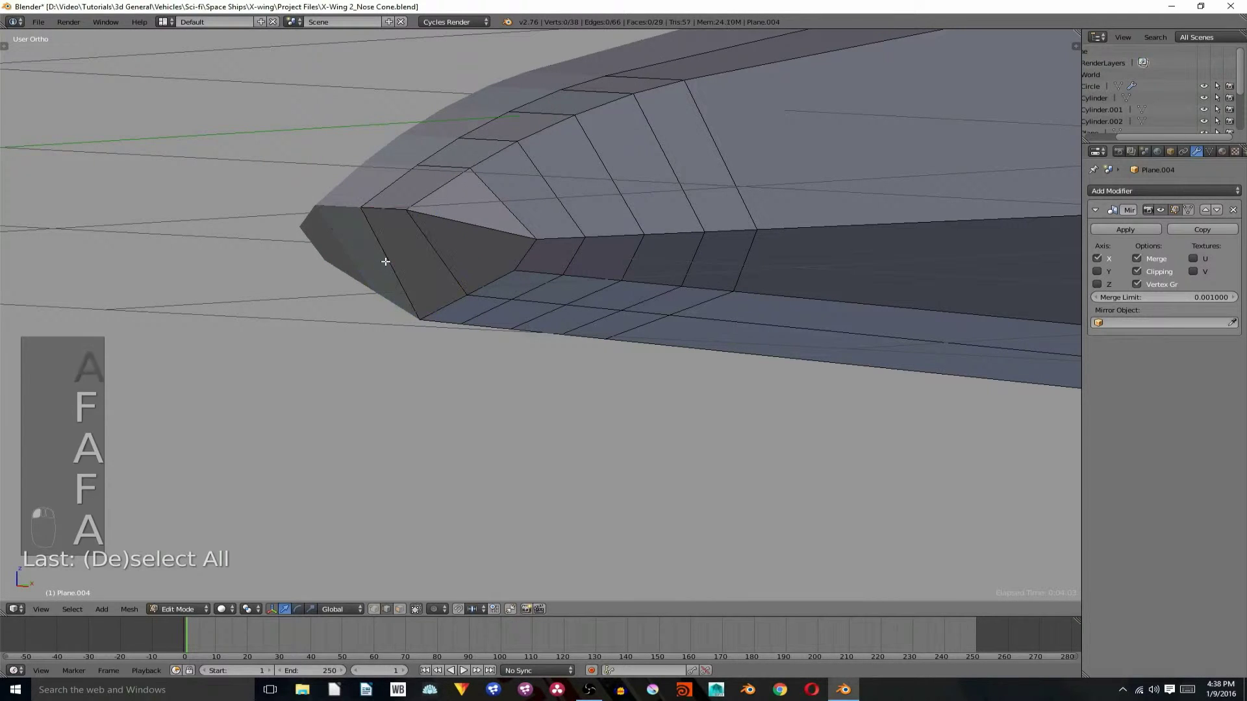
{"action": "scroll", "coordinate": [399, 262], "scroll_direction": "up", "scroll_amount": 6}
{"action": "scroll", "coordinate": [508, 273], "scroll_direction": "down", "scroll_amount": 3}
{"action": "middle_click_drag", "start_coordinate": [507, 273], "coordinate": [557, 263]}
{"action": "key", "text": "Tab"}
{"action": "key", "text": "Tab"}
{"action": "middle_click_drag", "start_coordinate": [608, 297], "coordinate": [426, 314]}
In the right view, raise the lowest front vertex on the nose's centre line by about 0.01 along Z.
{"action": "key", "text": "ctrl+Tab"}
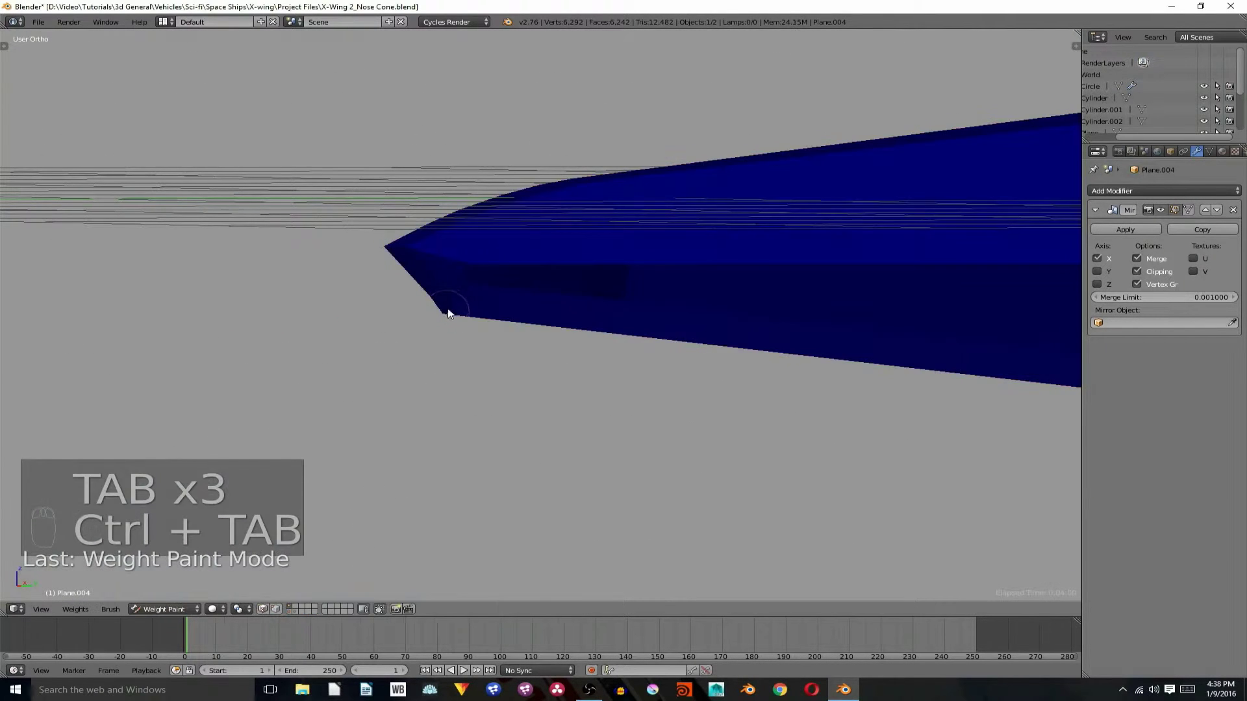
{"action": "key", "text": "ctrl+Tab"}
{"action": "key", "text": "Tab"}
{"action": "key", "text": "ctrl+Tab"}
{"action": "left_click", "coordinate": [441, 299]}
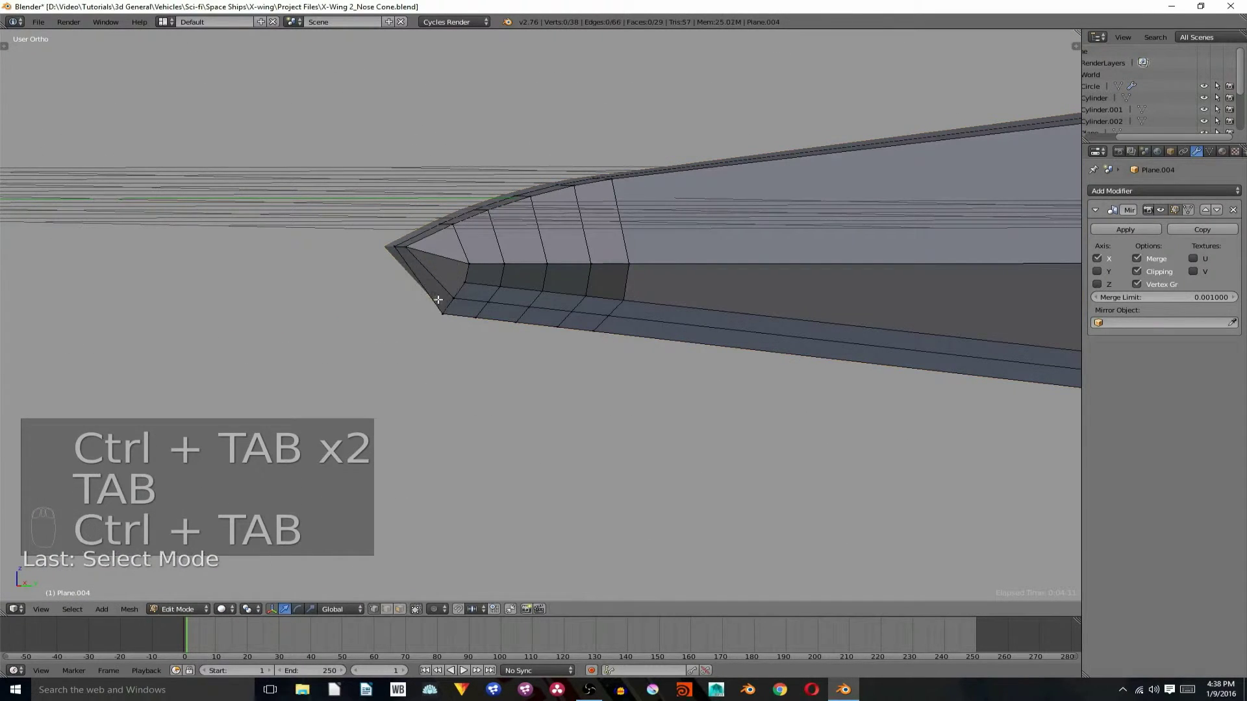
{"action": "key", "text": "KP_3"}
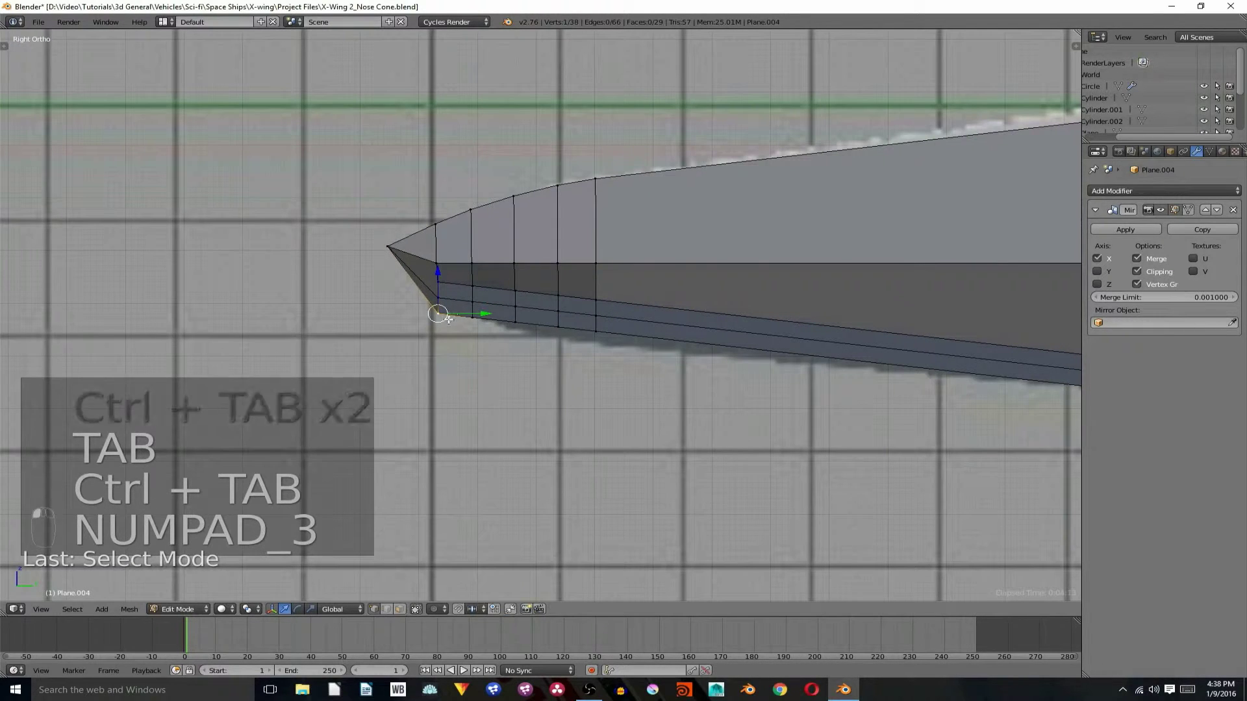
{"action": "right_click", "coordinate": [442, 281]}
{"action": "right_click", "coordinate": [453, 314]}
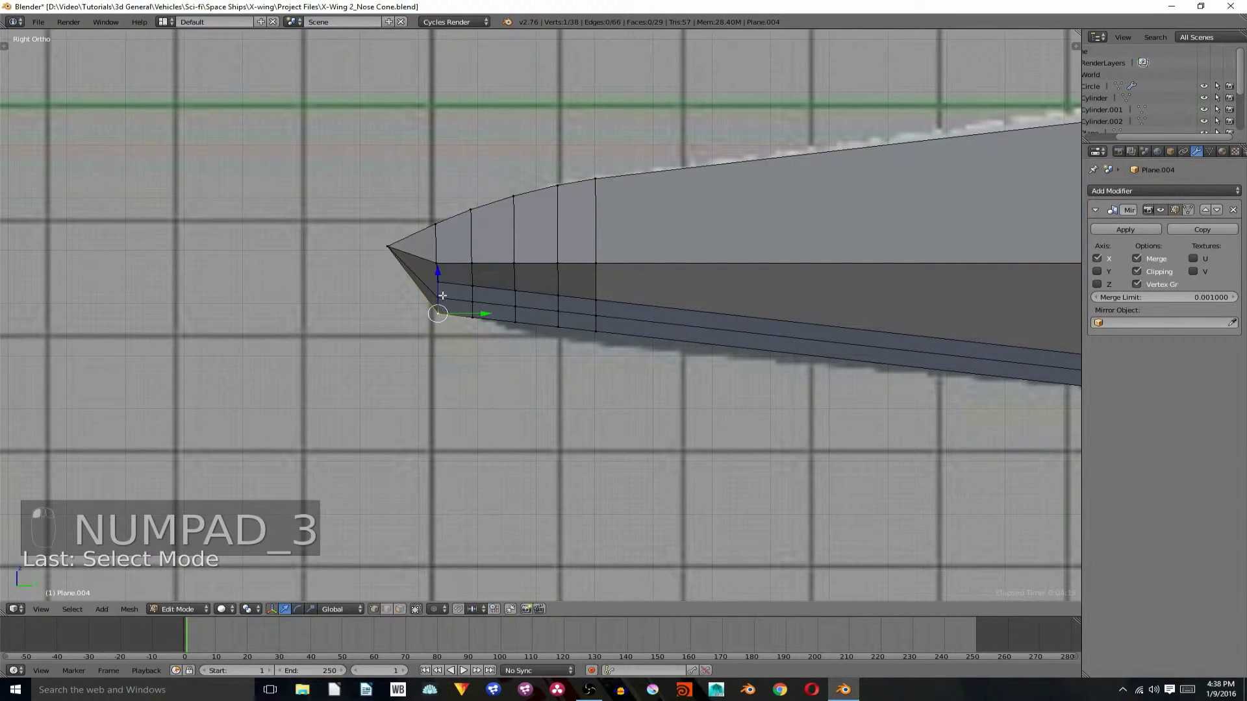
{"action": "key", "text": "g"}
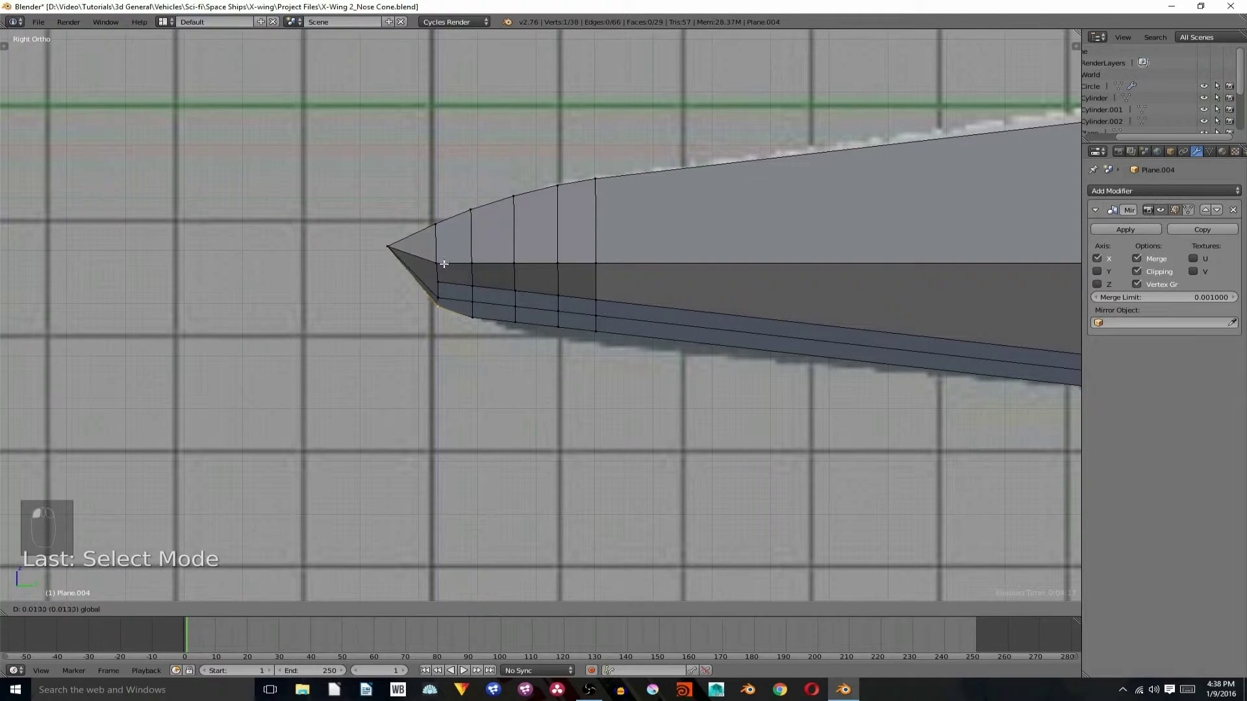
{"action": "left_click", "coordinate": [443, 264]}
Raise the neighbouring lower vertex just behind it by about 0.002 along Z and clear the selection.
{"action": "key", "text": "g"}
{"action": "key", "text": "z"}
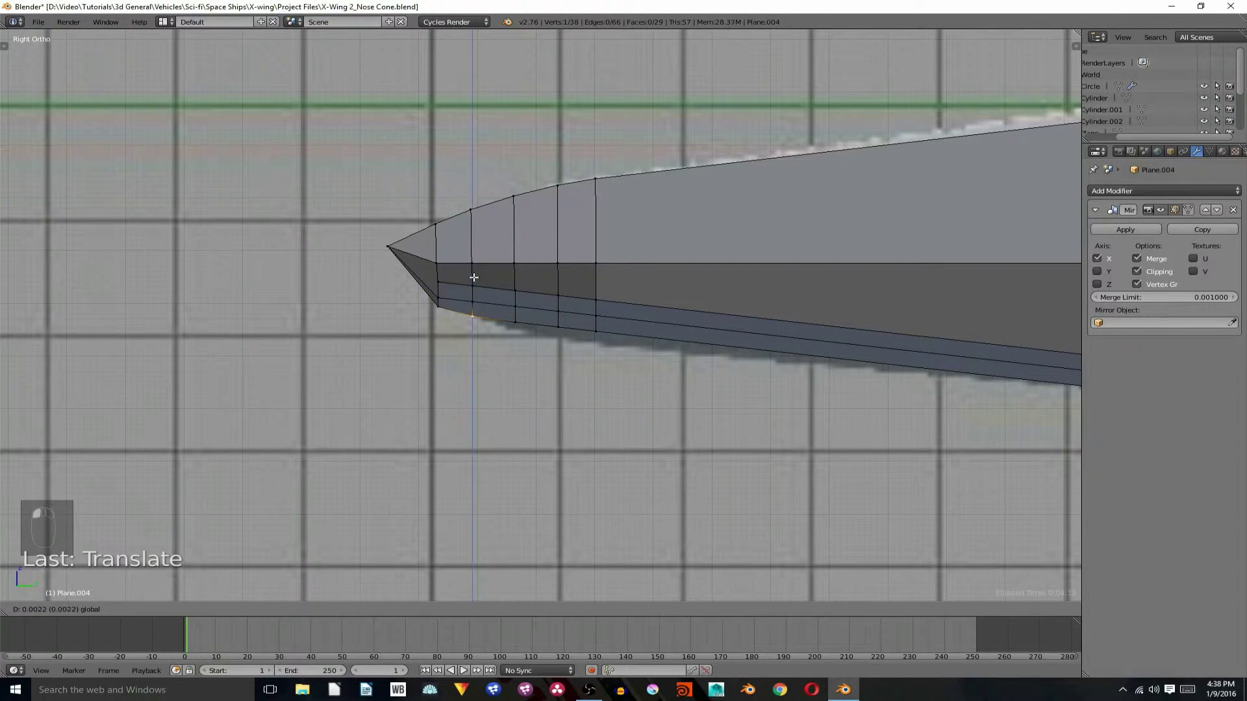
{"action": "left_click", "coordinate": [473, 277]}
{"action": "key", "text": "a"}
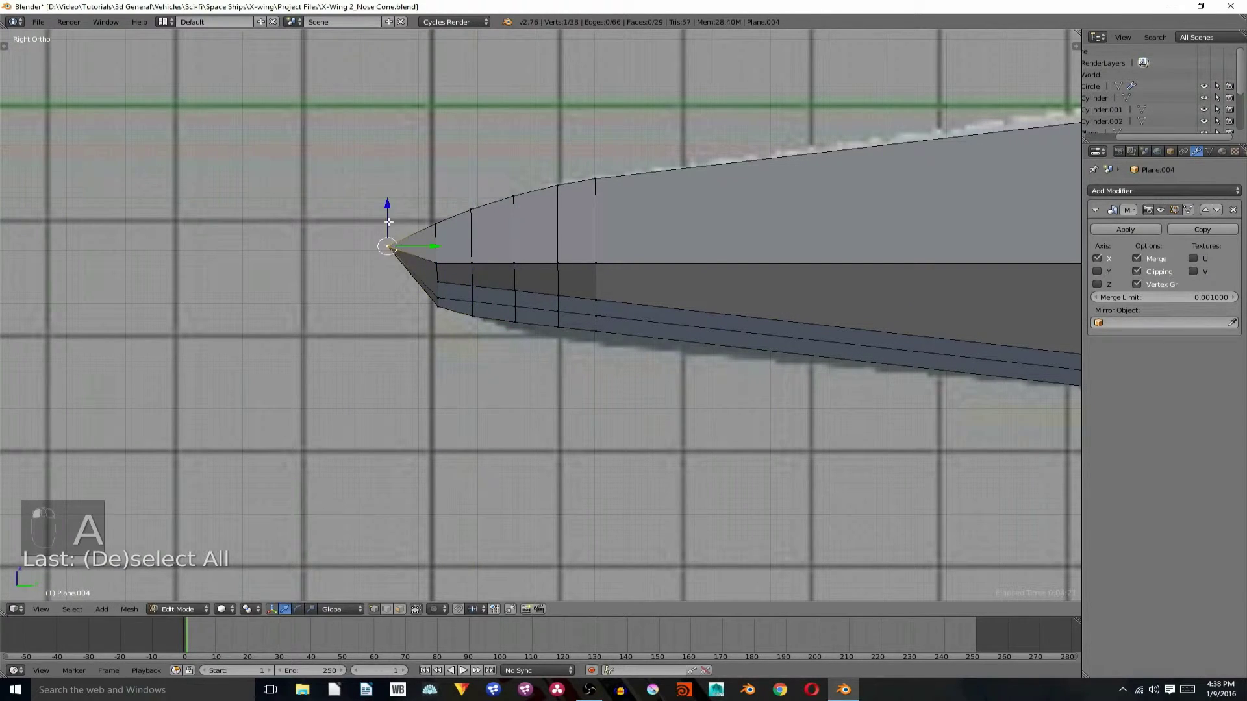
Select the two upper vertices at the very front of the nose and lower them slightly along Z.
{"action": "left_click_drag", "start_coordinate": [389, 222], "coordinate": [388, 219]}
{"action": "key", "text": "ctrl+z"}
{"action": "middle_click_drag", "start_coordinate": [396, 234], "coordinate": [428, 260]}
{"action": "key", "text": "a"}
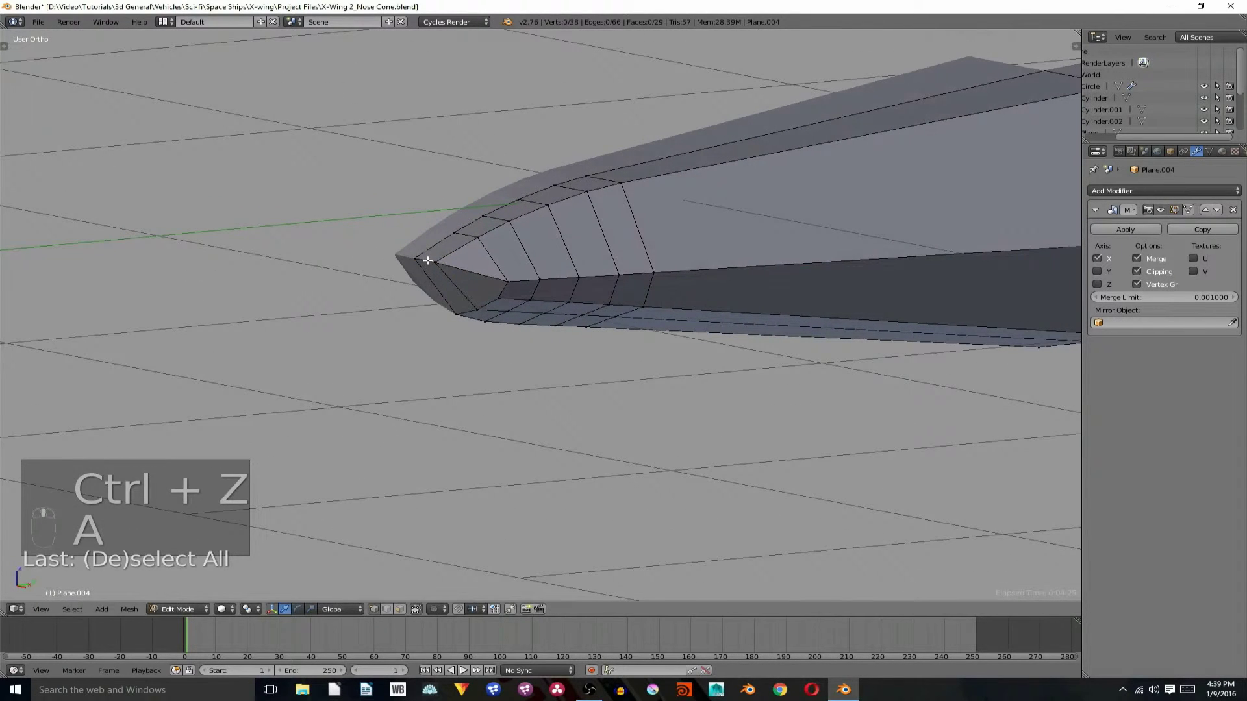
{"action": "left_click", "coordinate": [428, 261]}
{"action": "key", "text": "ctrl+space"}
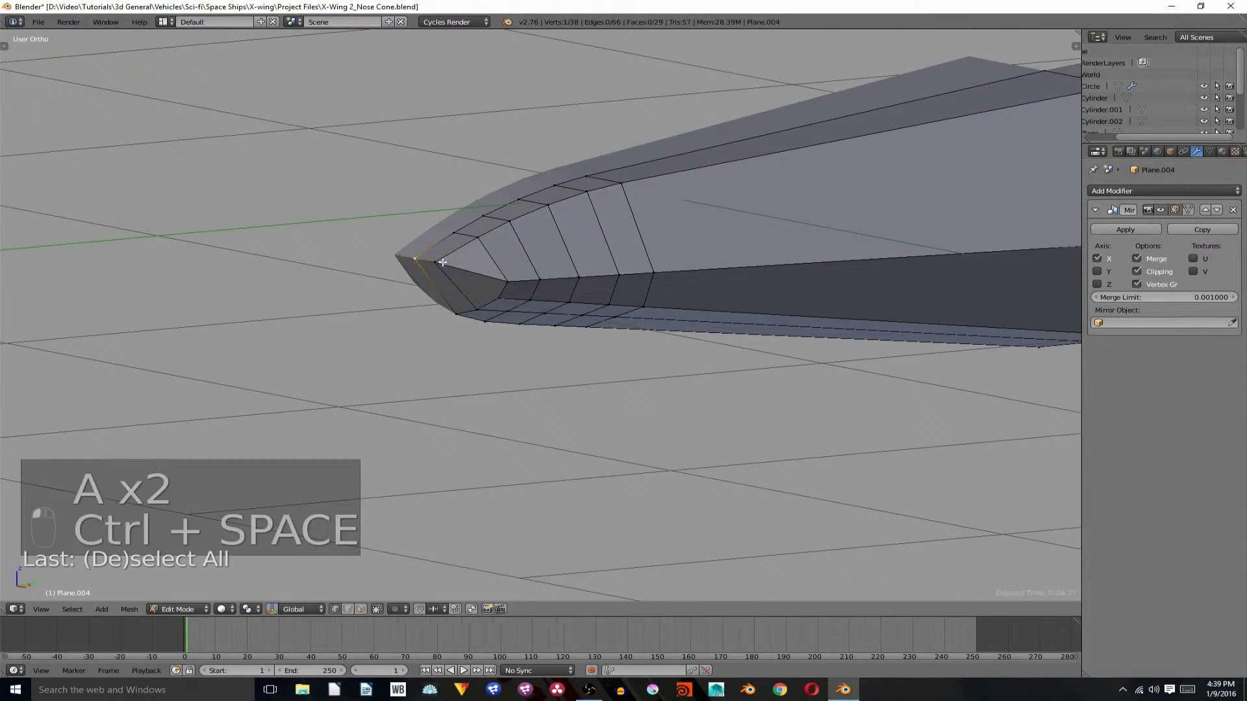
{"action": "key", "text": "ctrl+space"}
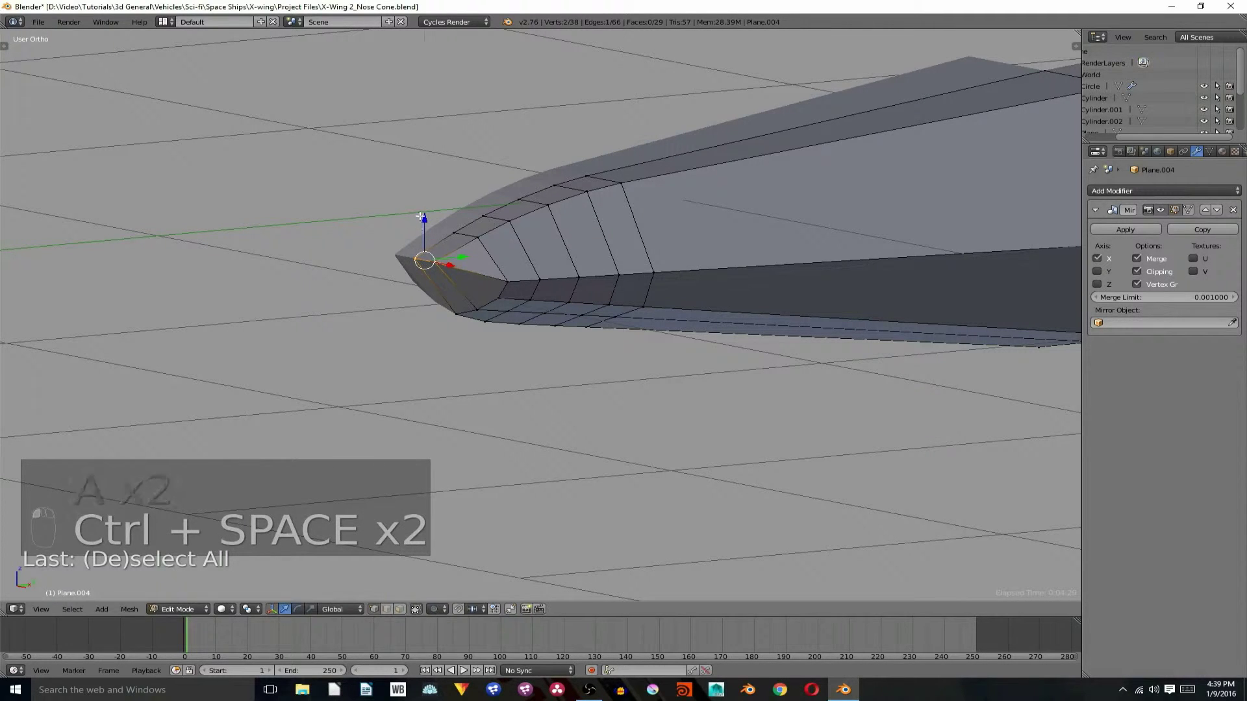
{"action": "left_click_drag", "start_coordinate": [422, 219], "coordinate": [421, 227]}
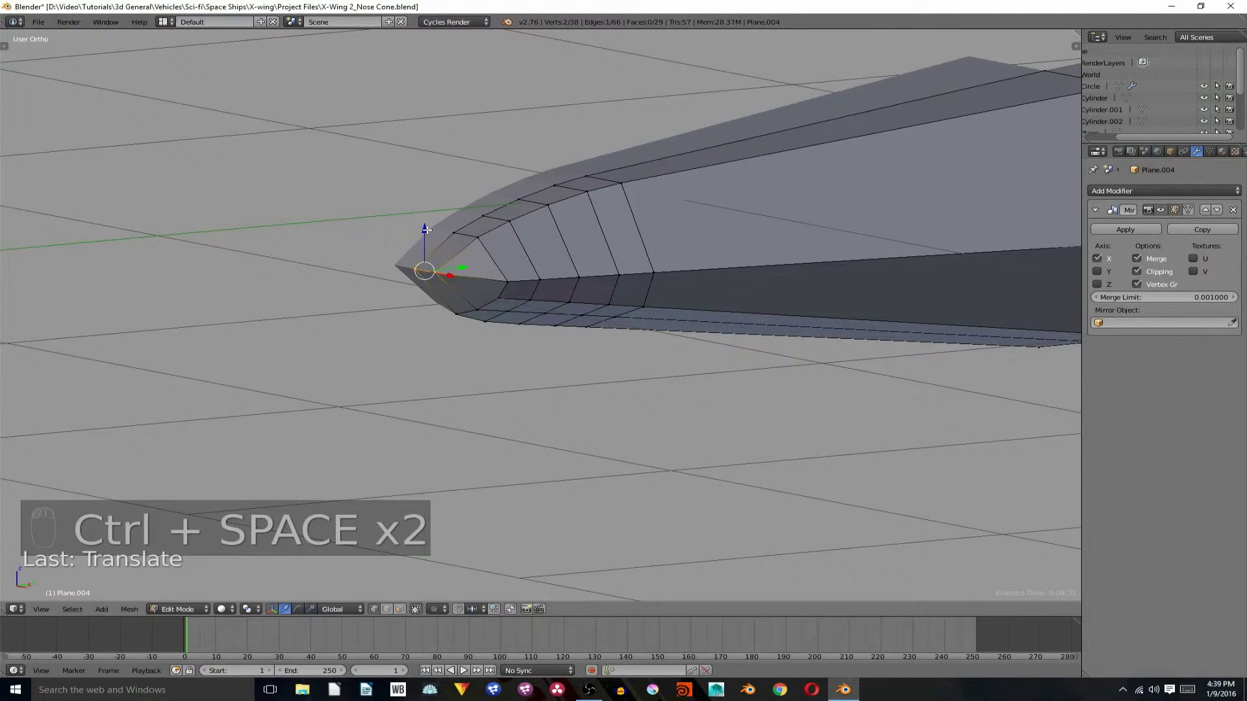
{"action": "key", "text": "KP_3"}
Leave Edit Mode and add a Catmull-Clark Subdivision Surface modifier with 2 view subdivisions to the nose cone.
{"action": "key", "text": "Tab"}
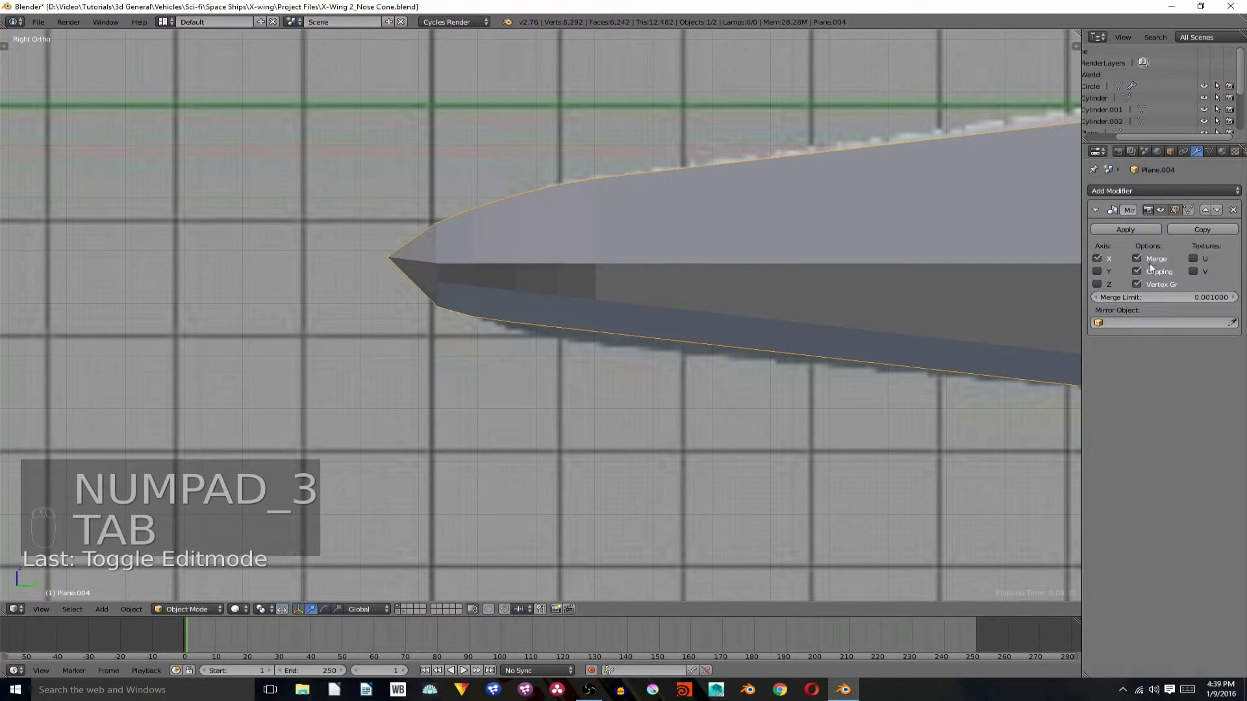
{"action": "left_click", "coordinate": [1112, 193]}
{"action": "left_click", "coordinate": [1000, 385]}
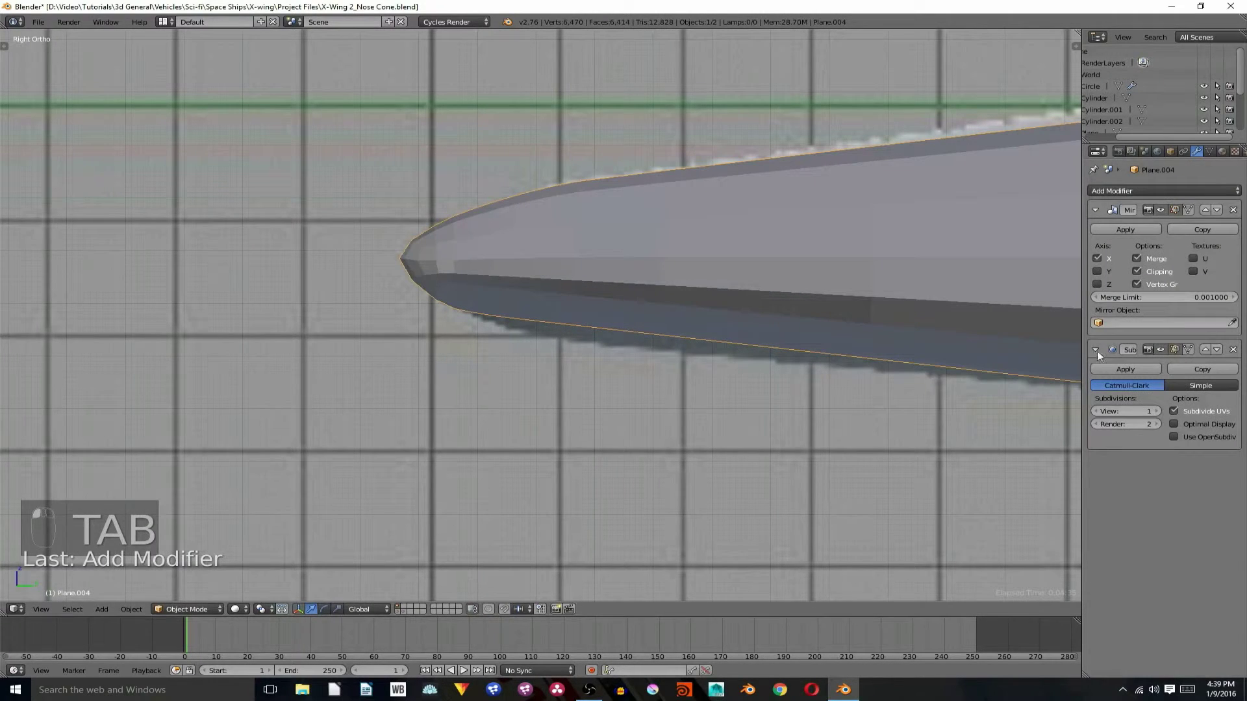
{"action": "left_click", "coordinate": [1157, 411]}
{"action": "scroll", "coordinate": [730, 270], "scroll_direction": "down", "scroll_amount": 3}
{"action": "middle_click_drag", "start_coordinate": [730, 271], "coordinate": [792, 319]}
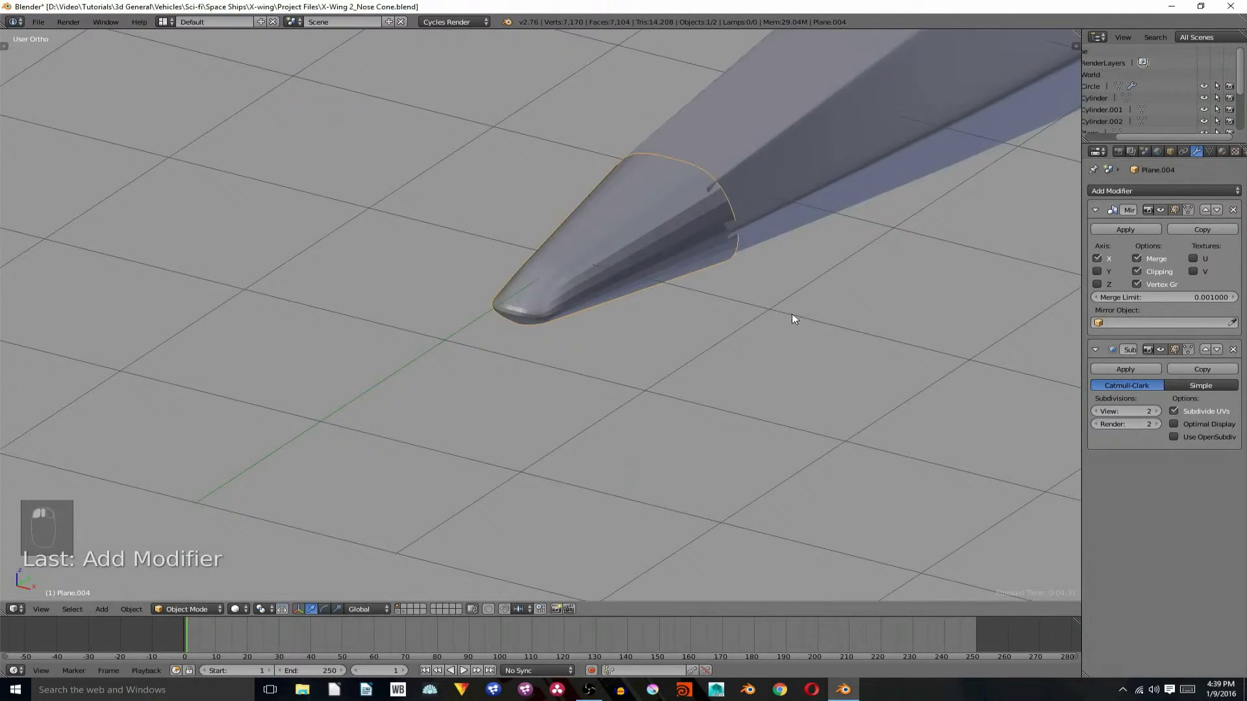
{"action": "scroll", "coordinate": [686, 265], "scroll_direction": "up", "scroll_amount": 3}
In Edit Mode, add a loop cut along the nose's upper side faces, slid close to the upper crease, and clear the selection.
{"action": "key", "text": "Tab"}
{"action": "key", "text": "a"}
{"action": "key", "text": "a"}
{"action": "key", "text": "ctrl+r"}
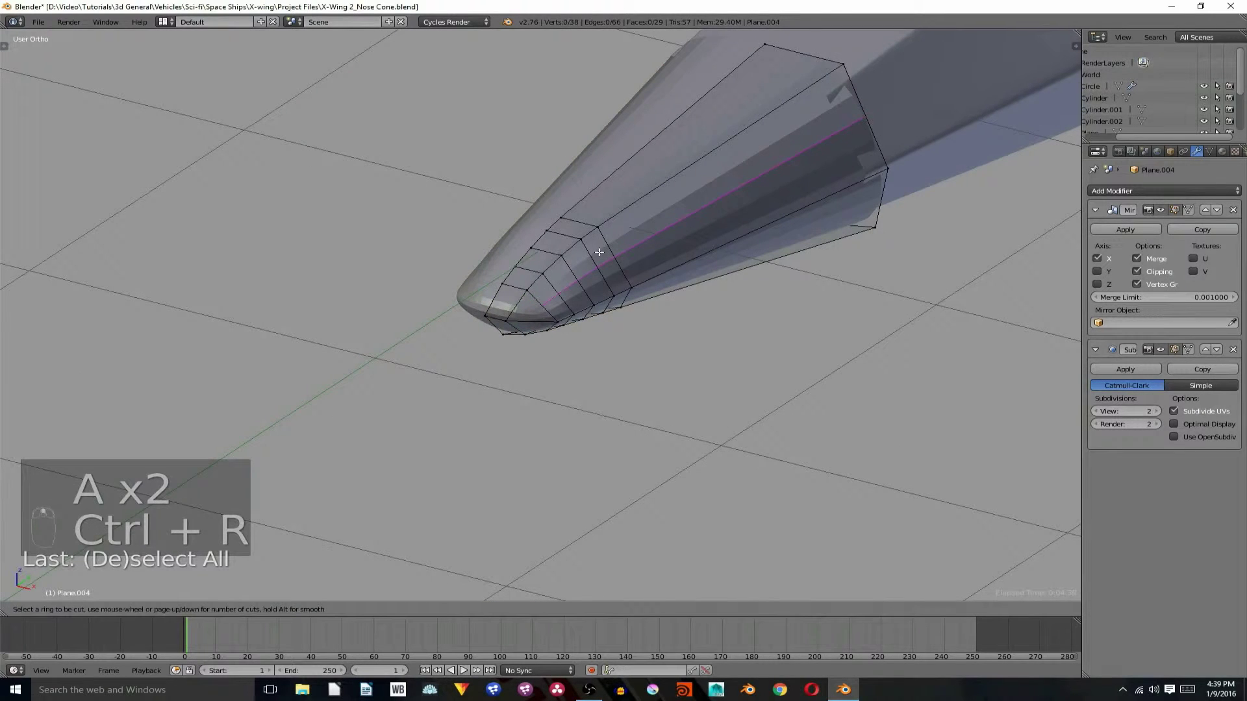
{"action": "right_click", "coordinate": [599, 252]}
{"action": "scroll", "coordinate": [606, 282], "scroll_direction": "up", "scroll_amount": 2}
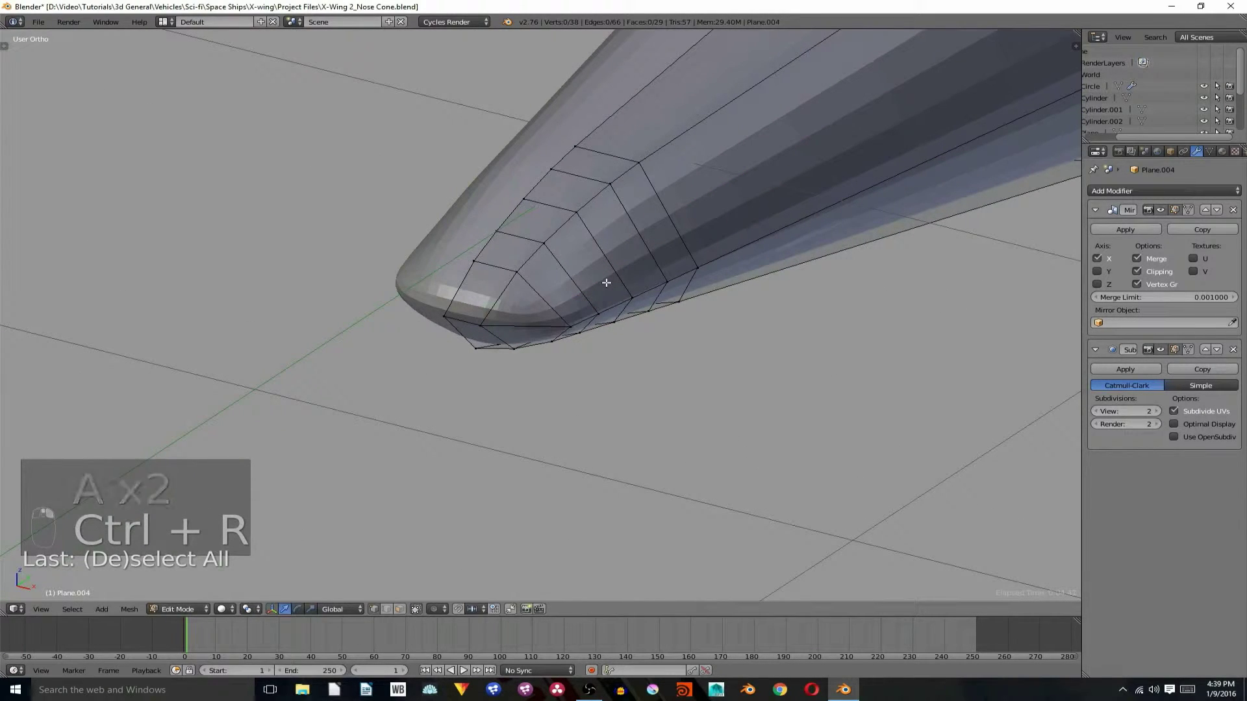
{"action": "key", "text": "ctrl+r"}
{"action": "left_click", "coordinate": [607, 276]}
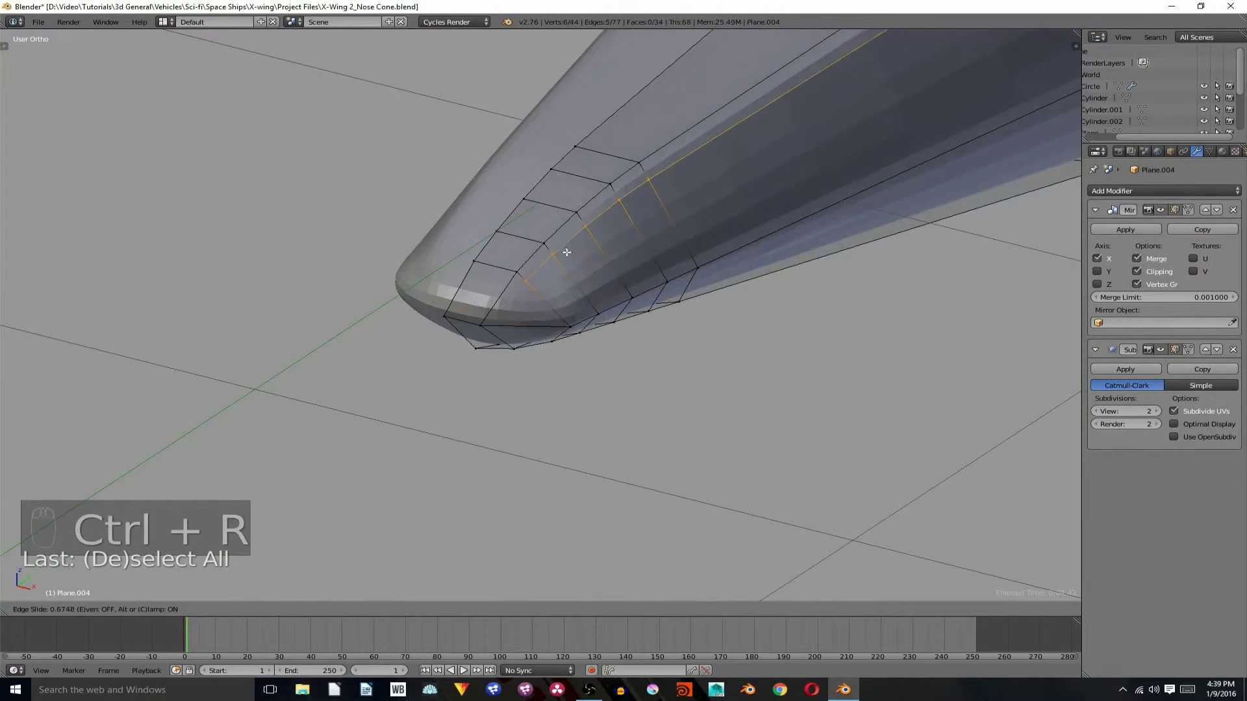
{"action": "left_click", "coordinate": [557, 243]}
{"action": "key", "text": "a"}
Add a loop cut around the nose's top and bottom centre strips, slid outward close to the creases, and clear the selection.
{"action": "key", "text": "ctrl+r"}
{"action": "left_click", "coordinate": [555, 243]}
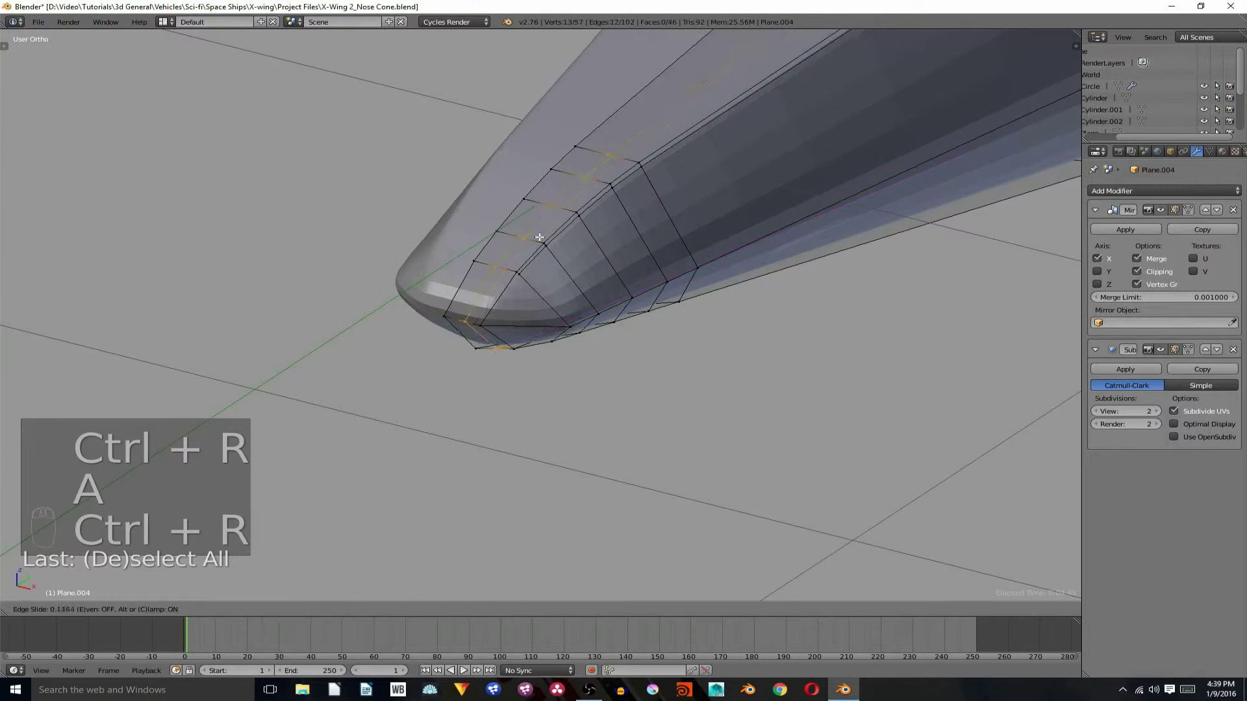
{"action": "left_click", "coordinate": [554, 241]}
{"action": "key", "text": "a"}
Try a loop cut along the lower side faces, slid close to the bottom crease, and undo it.
{"action": "middle_click_drag", "start_coordinate": [553, 241], "coordinate": [543, 201]}
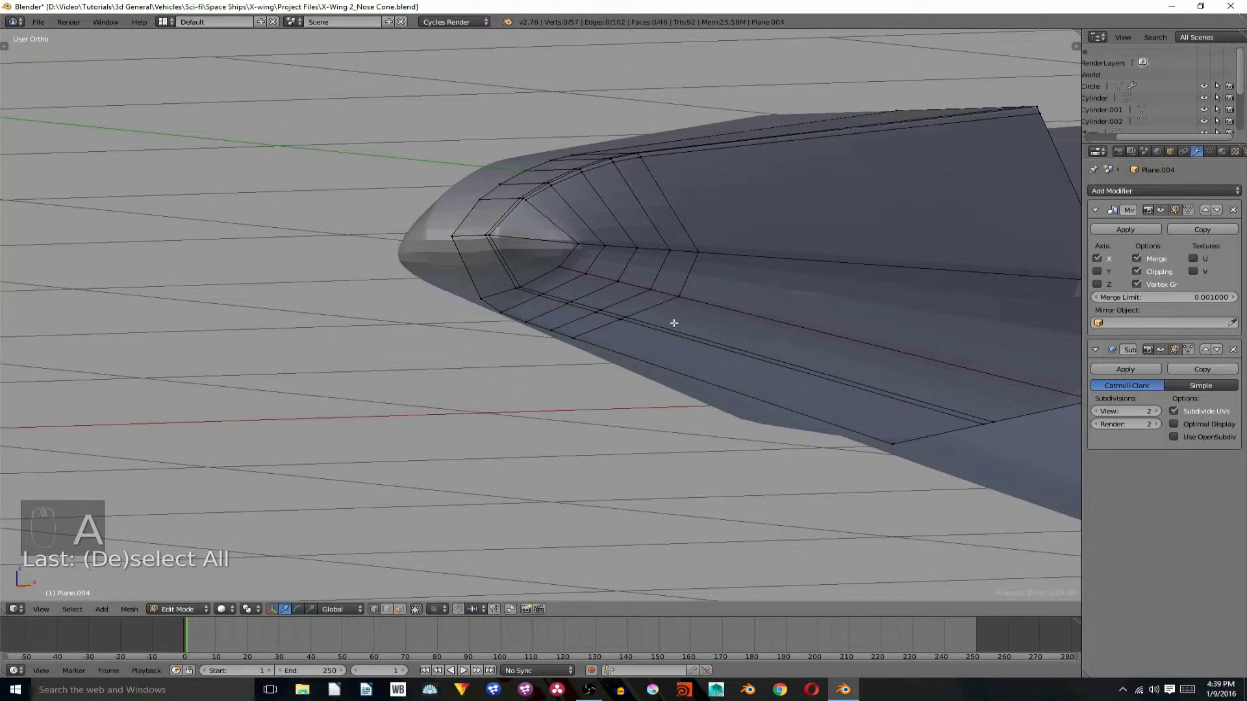
{"action": "key", "text": "ctrl+r"}
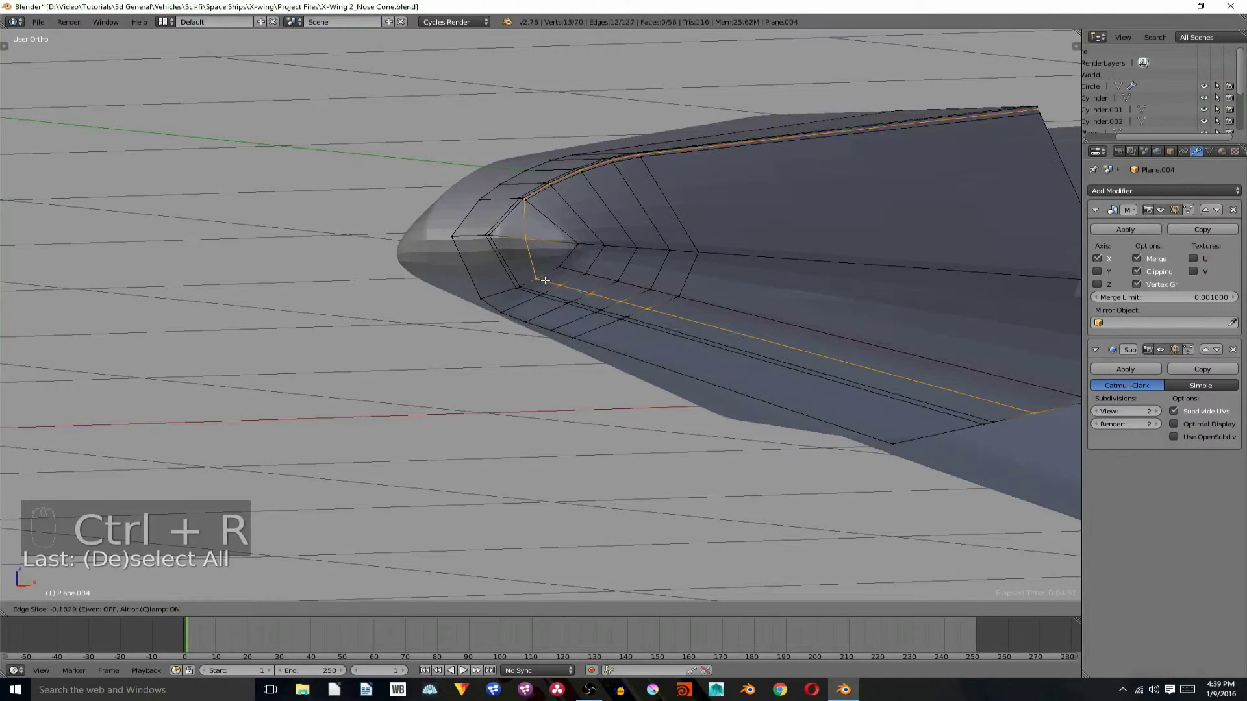
{"action": "left_click", "coordinate": [527, 281]}
{"action": "left_click", "coordinate": [533, 283]}
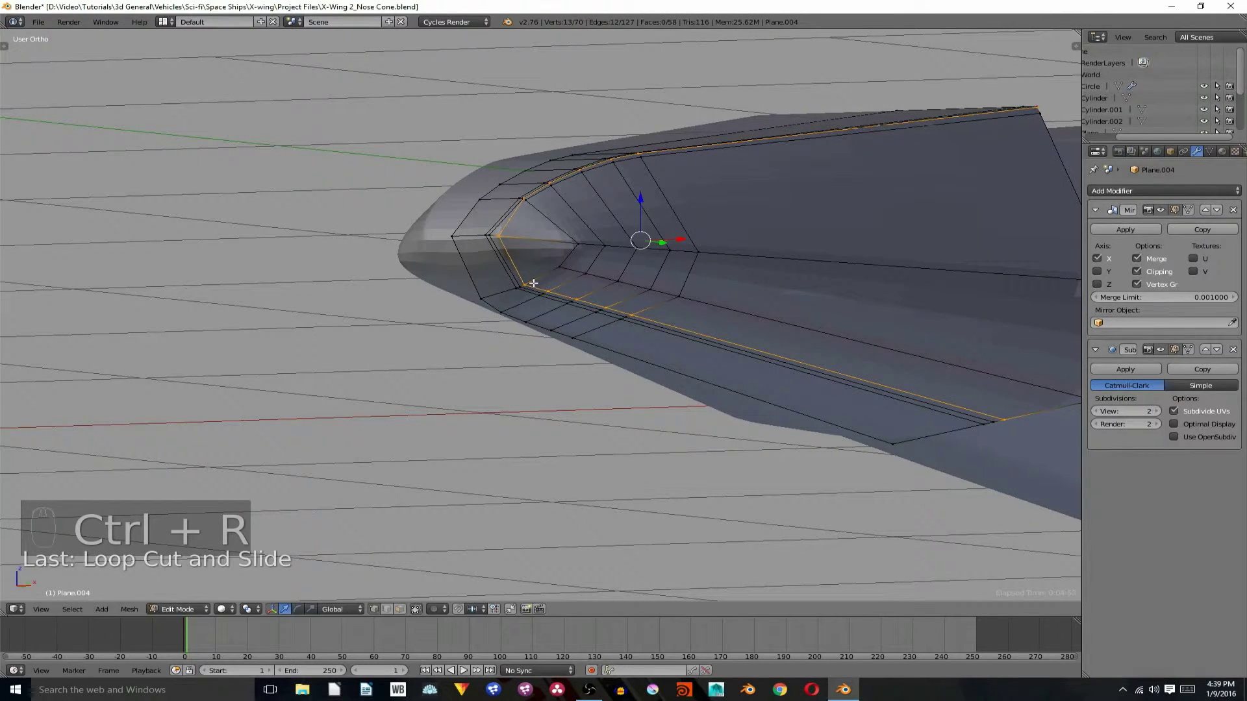
{"action": "key", "text": "ctrl+z"}
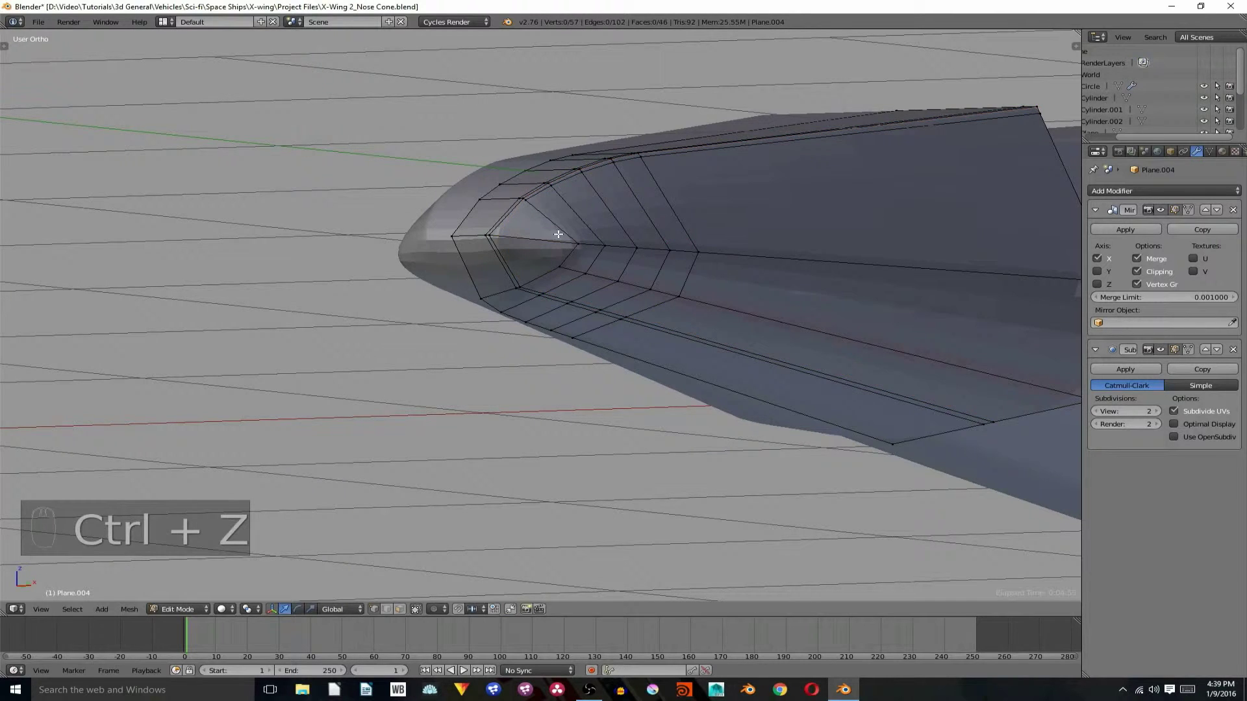
Knife-cut the upper tip face from the side loop's front end down to the side ridge, and clear the selection.
{"action": "scroll", "coordinate": [558, 234], "scroll_direction": "up", "scroll_amount": 3}
{"action": "key", "text": "k"}
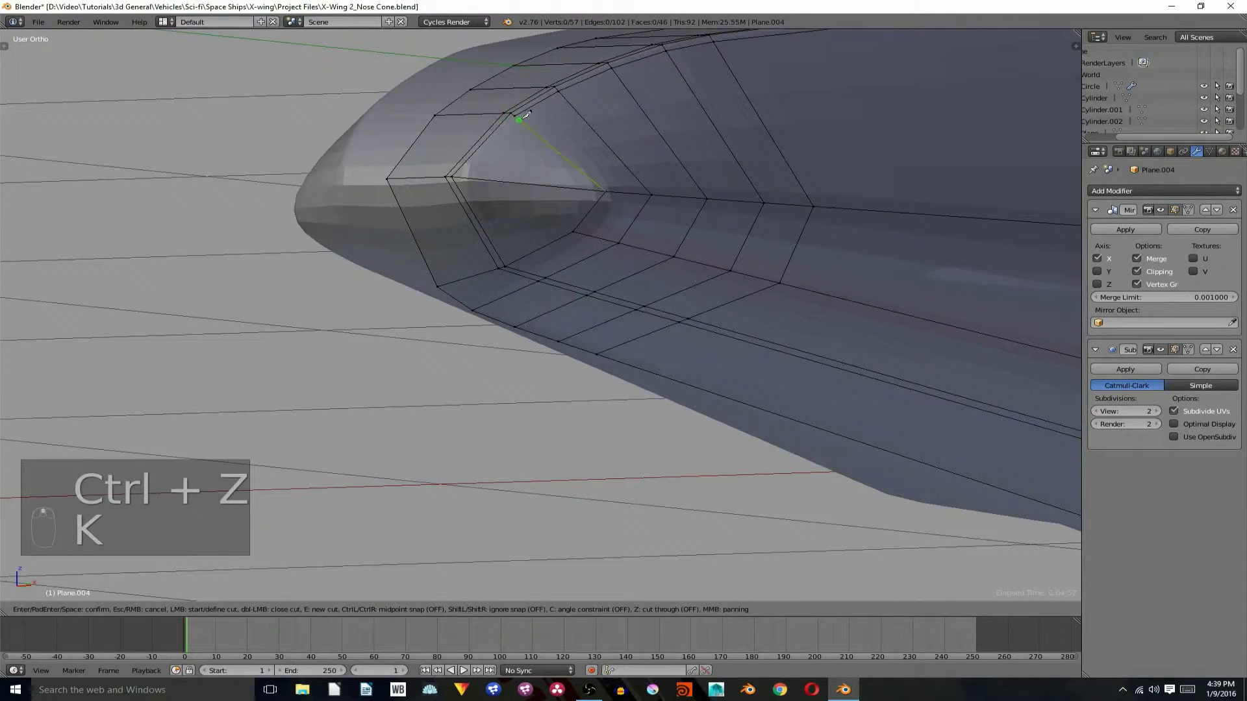
{"action": "left_click", "coordinate": [515, 116]}
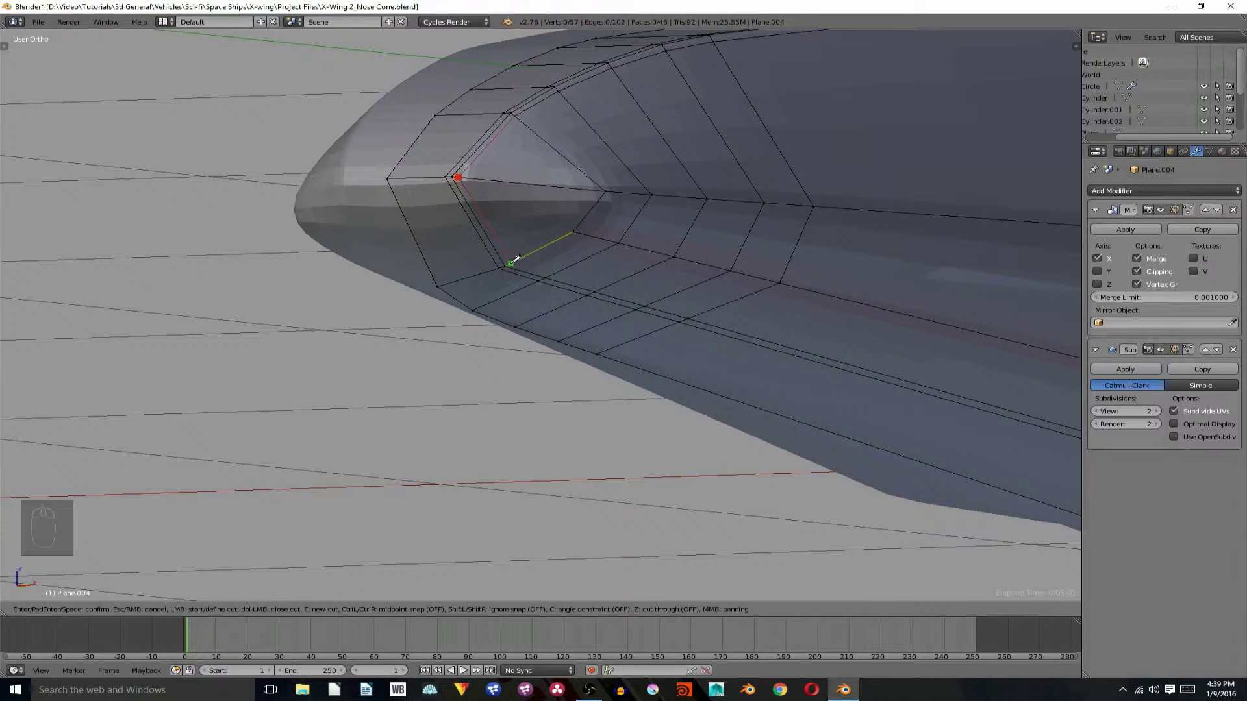
{"action": "key", "text": "Return"}
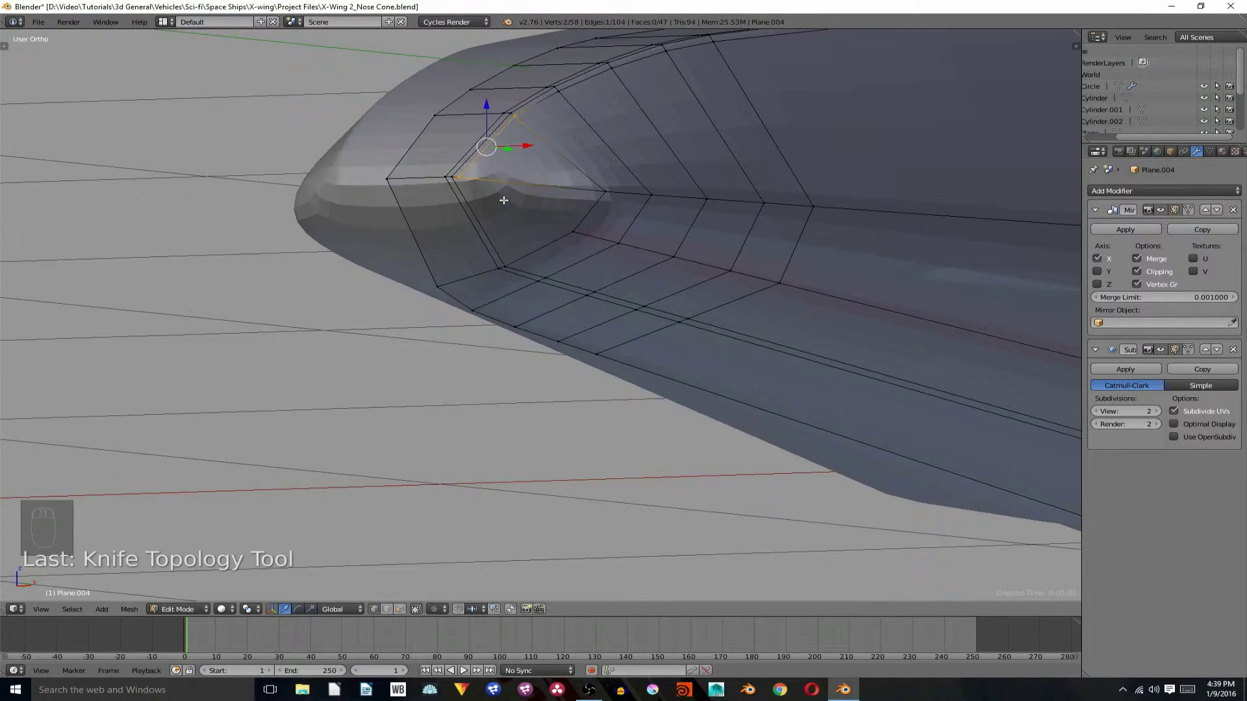
{"action": "key", "text": "a"}
Add a loop cut along the nose's lower side faces, slid close to the bottom crease, and clear the selection.
{"action": "key", "text": "ctrl+r"}
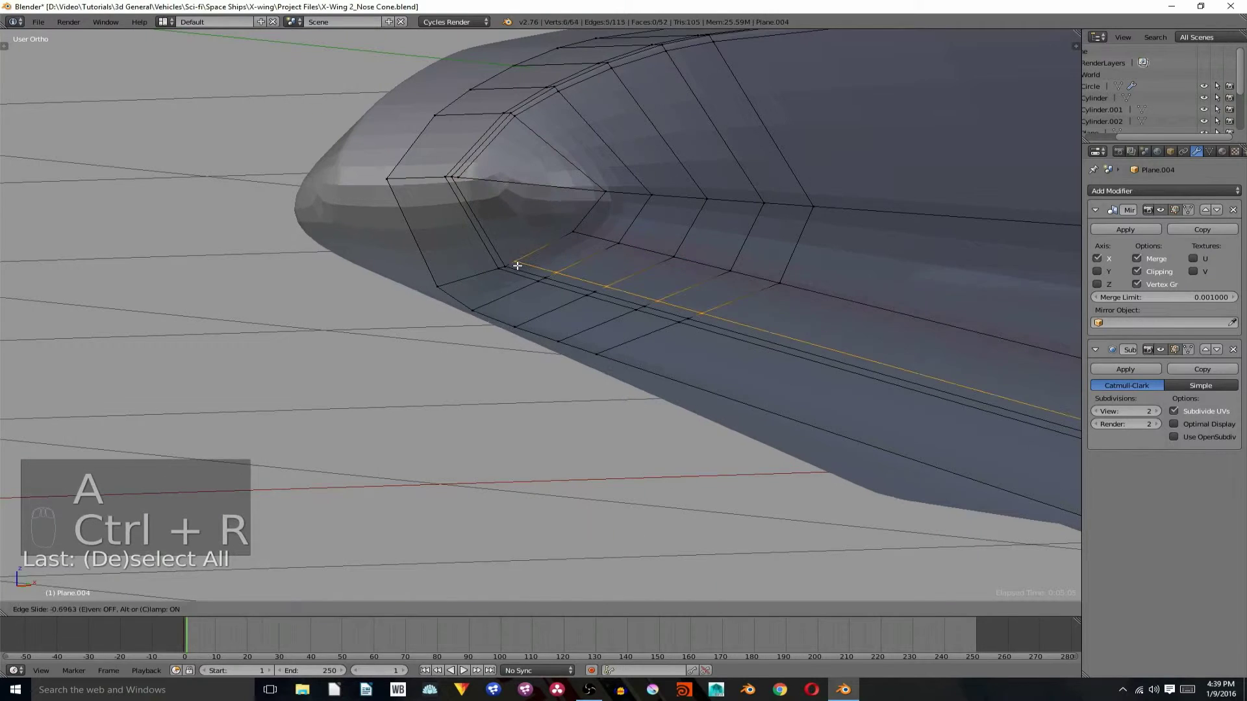
{"action": "left_click", "coordinate": [515, 264]}
{"action": "left_click", "coordinate": [553, 266]}
{"action": "key", "text": "a"}
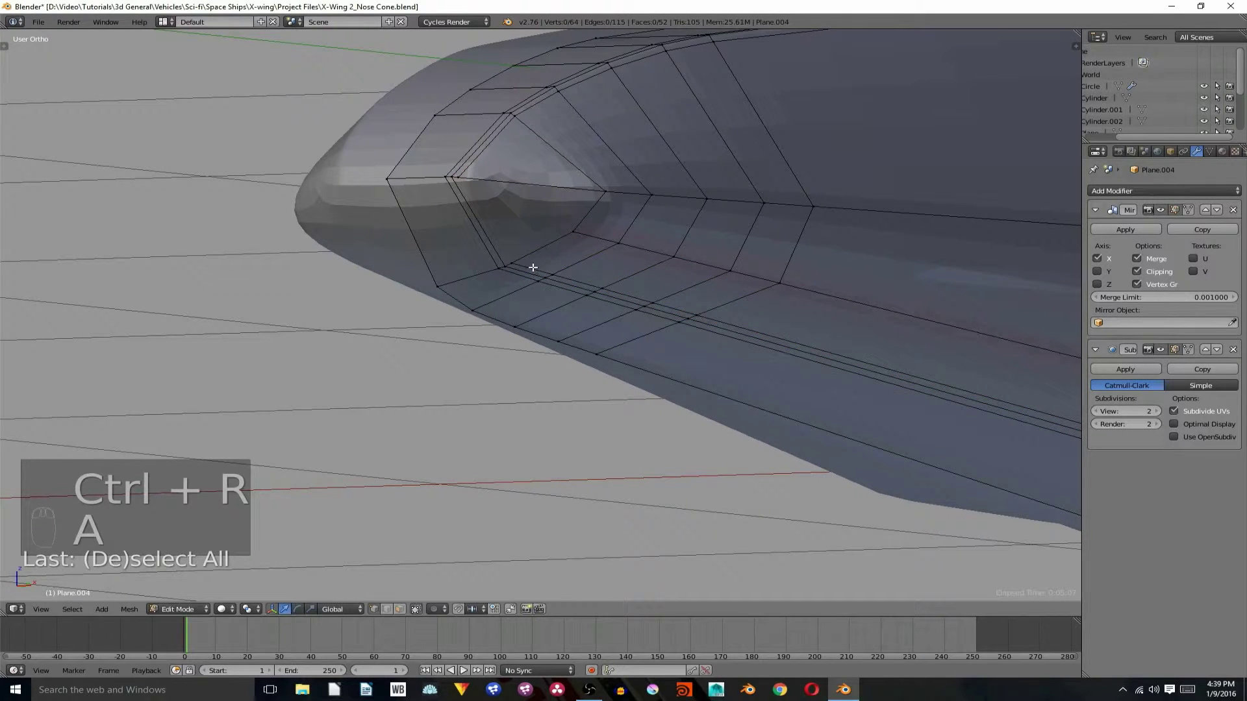
Knife-cut the lower tip face from the new loop's front end up to the previous cut's point on the side ridge.
{"action": "key", "text": "k"}
{"action": "left_click", "coordinate": [513, 262]}
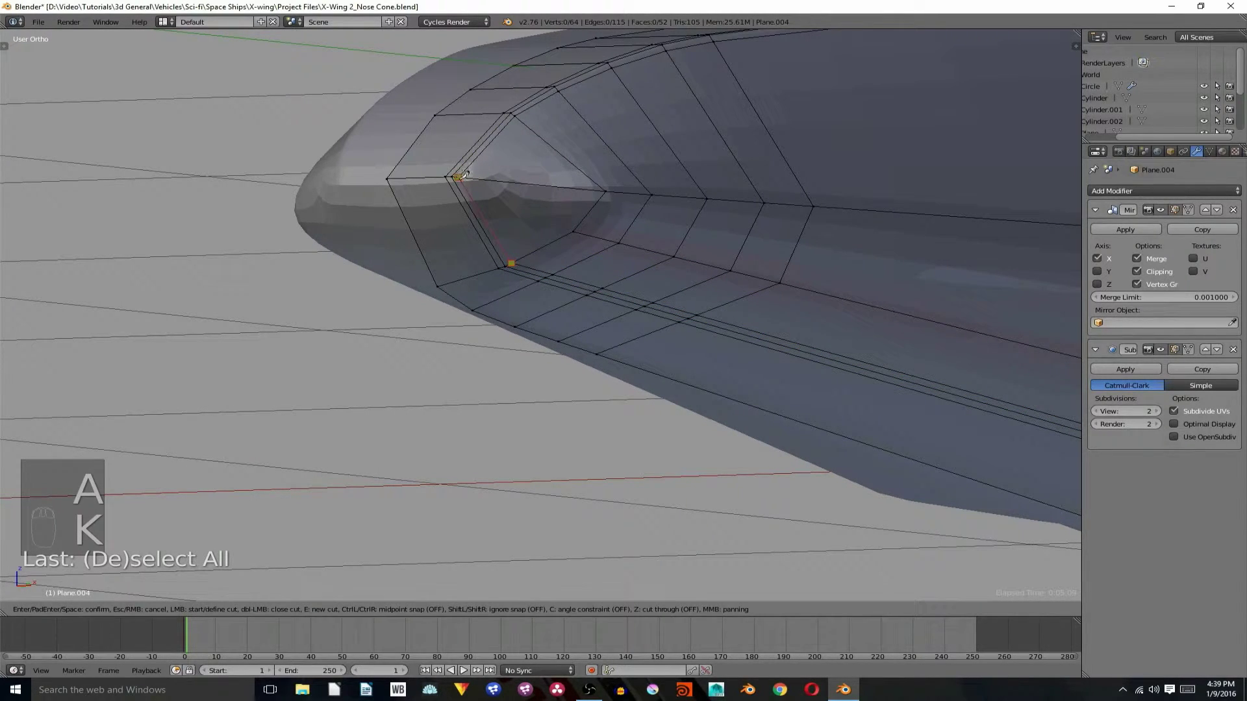
{"action": "left_click", "coordinate": [458, 176]}
{"action": "key", "text": "Return"}
{"action": "key", "text": "a"}
Add a loop cut around the nose just below its side ridge and clear the selection.
{"action": "middle_click_drag", "start_coordinate": [649, 259], "coordinate": [515, 267]}
{"action": "key", "text": "ctrl+t"}
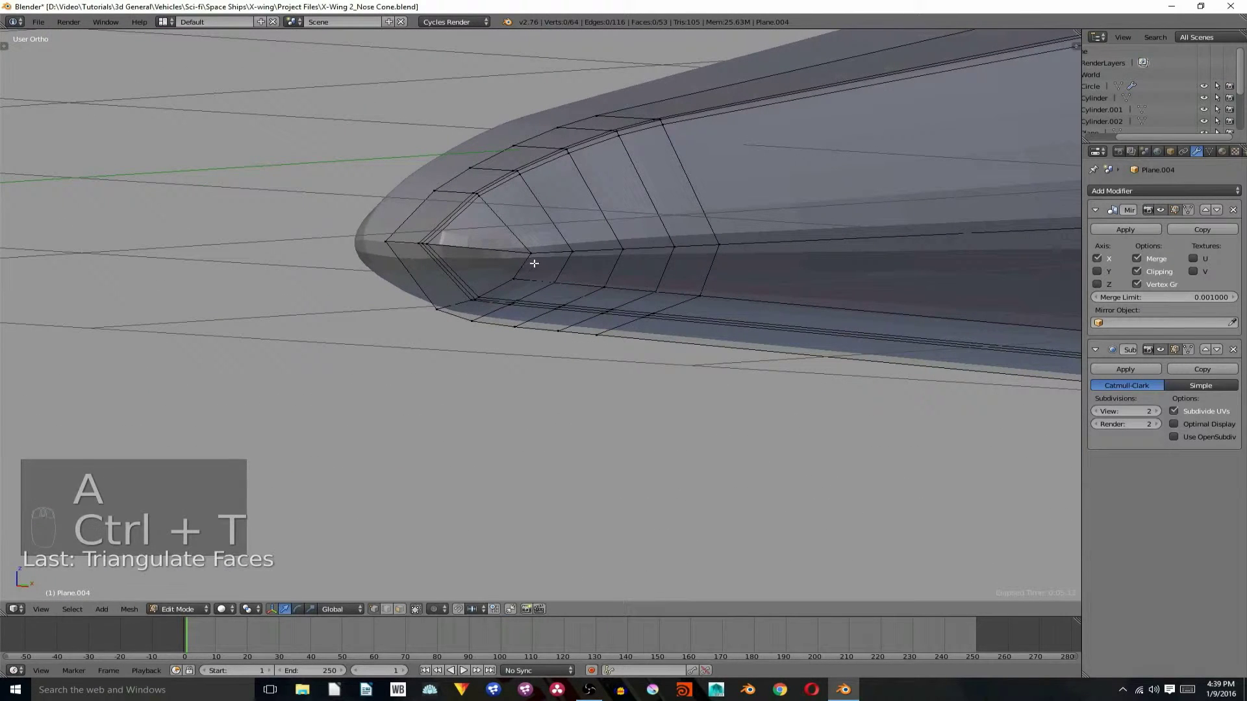
{"action": "key", "text": "ctrl+r"}
{"action": "left_click", "coordinate": [533, 247]}
{"action": "right_click", "coordinate": [533, 246]}
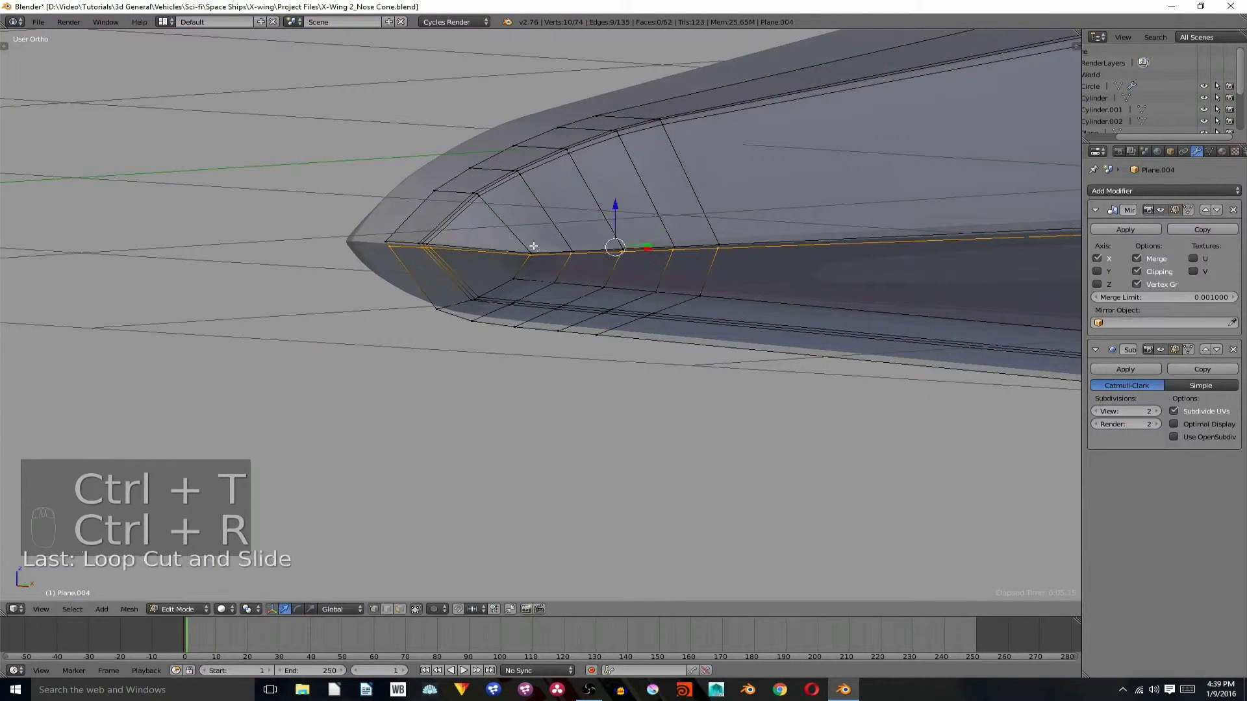
{"action": "key", "text": "a"}
Add a loop cut along the upper side faces, slid down close above the side ridge, and clear the selection.
{"action": "key", "text": "ctrl+r"}
{"action": "left_click", "coordinate": [526, 269]}
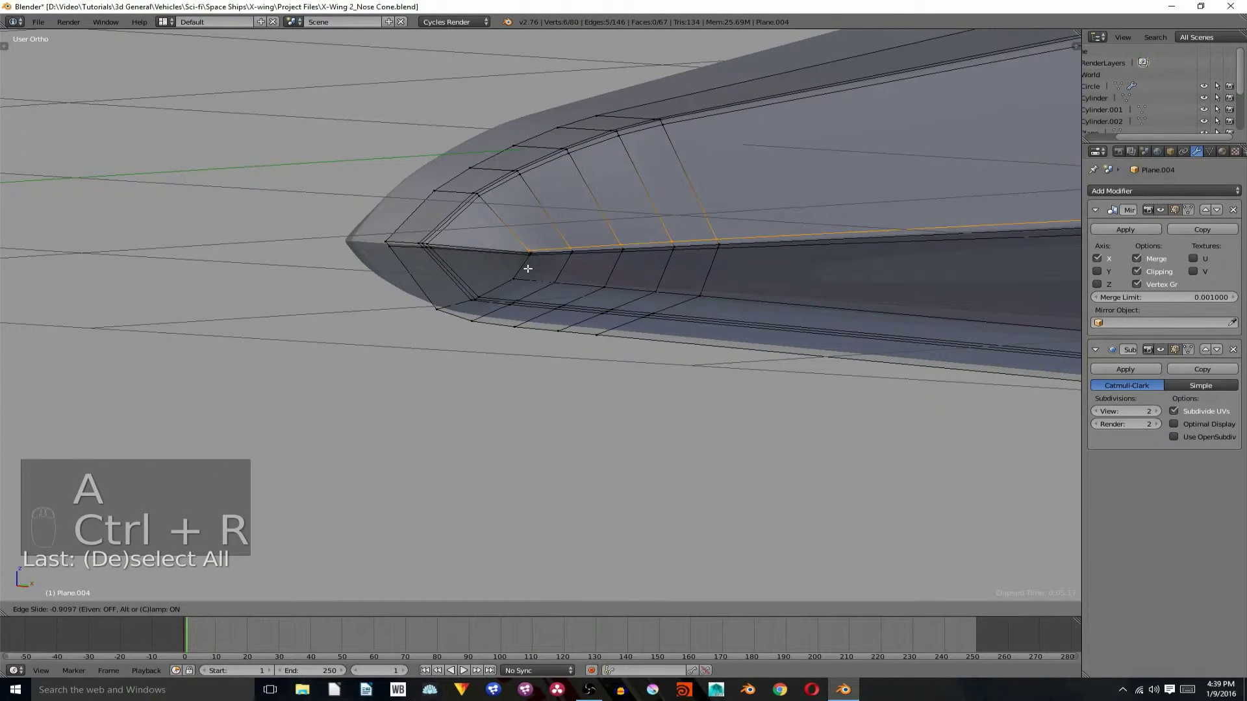
{"action": "left_click", "coordinate": [527, 268]}
{"action": "key", "text": "a"}
Knife-cut from that loop's front end forward just above the side ridge to the nose's centre line, then leave Edit Mode.
{"action": "key", "text": "k"}
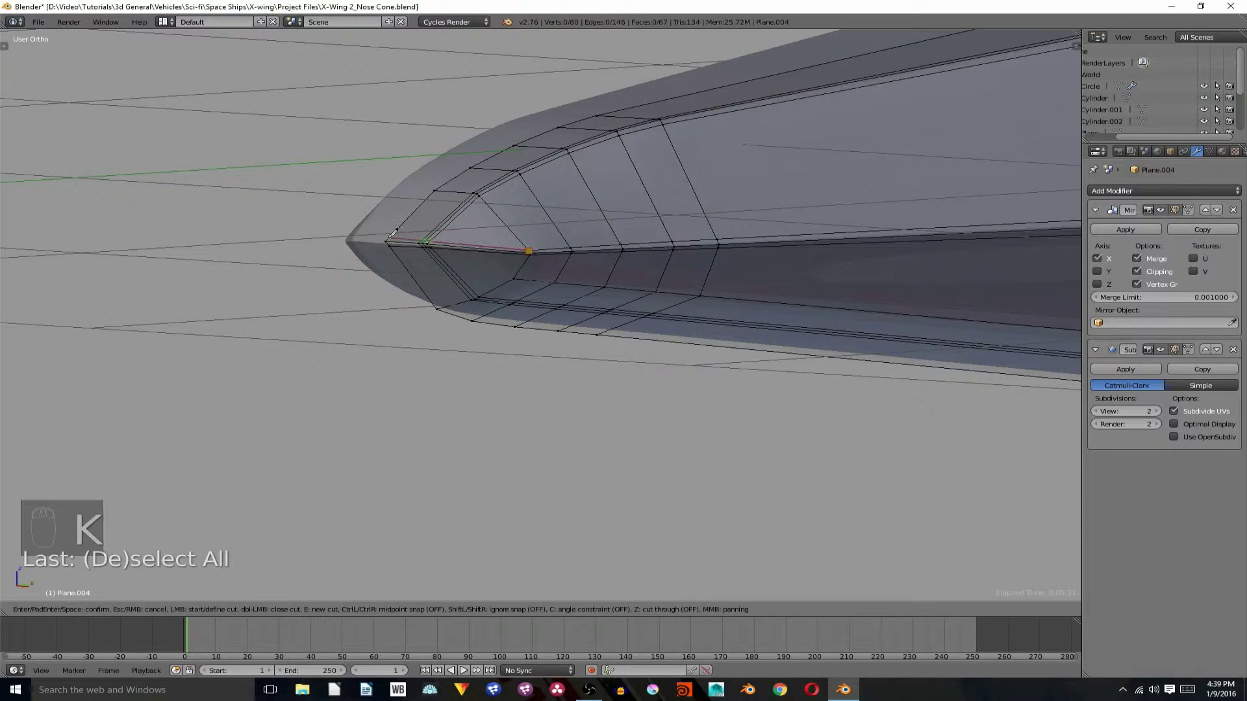
{"action": "key", "text": "Return"}
{"action": "key", "text": "Tab"}
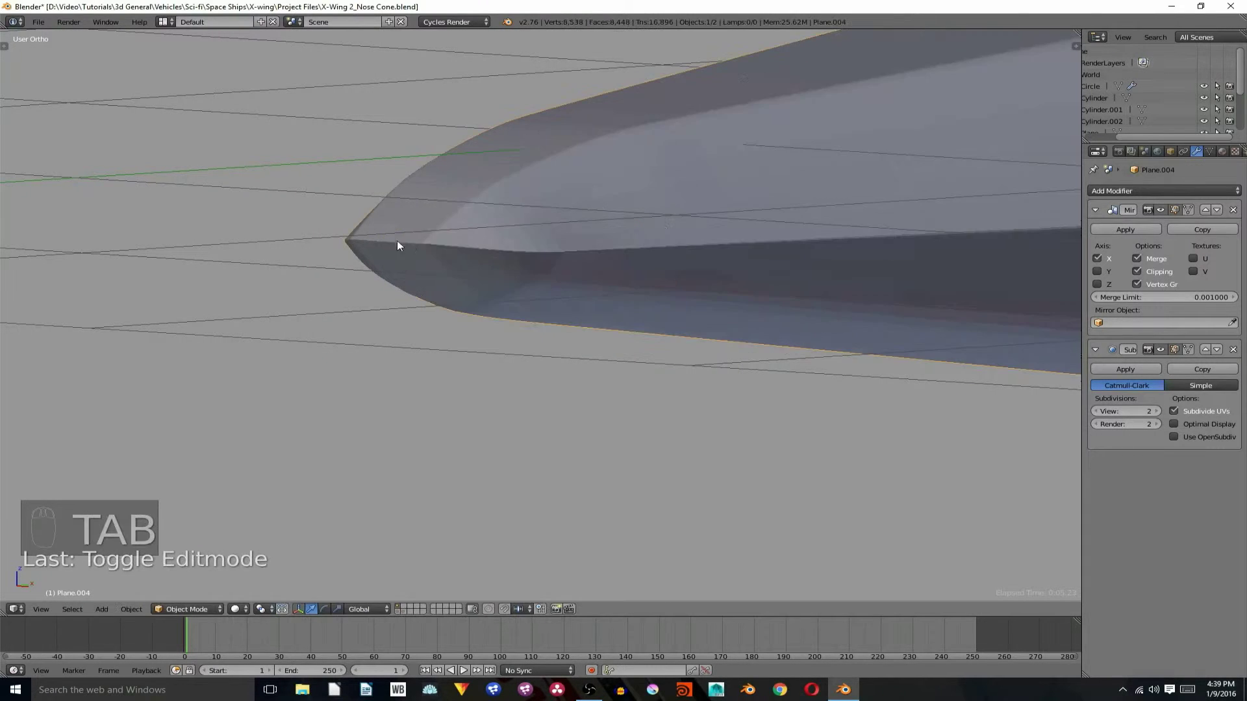
{"action": "middle_click_drag", "start_coordinate": [396, 240], "coordinate": [569, 331]}
In Edit Mode, try a loop cut slid close beneath the nose's lower side edge, and clear the selection.
{"action": "key", "text": "Tab"}
{"action": "key", "text": "a"}
{"action": "key", "text": "a"}
{"action": "key", "text": "a"}
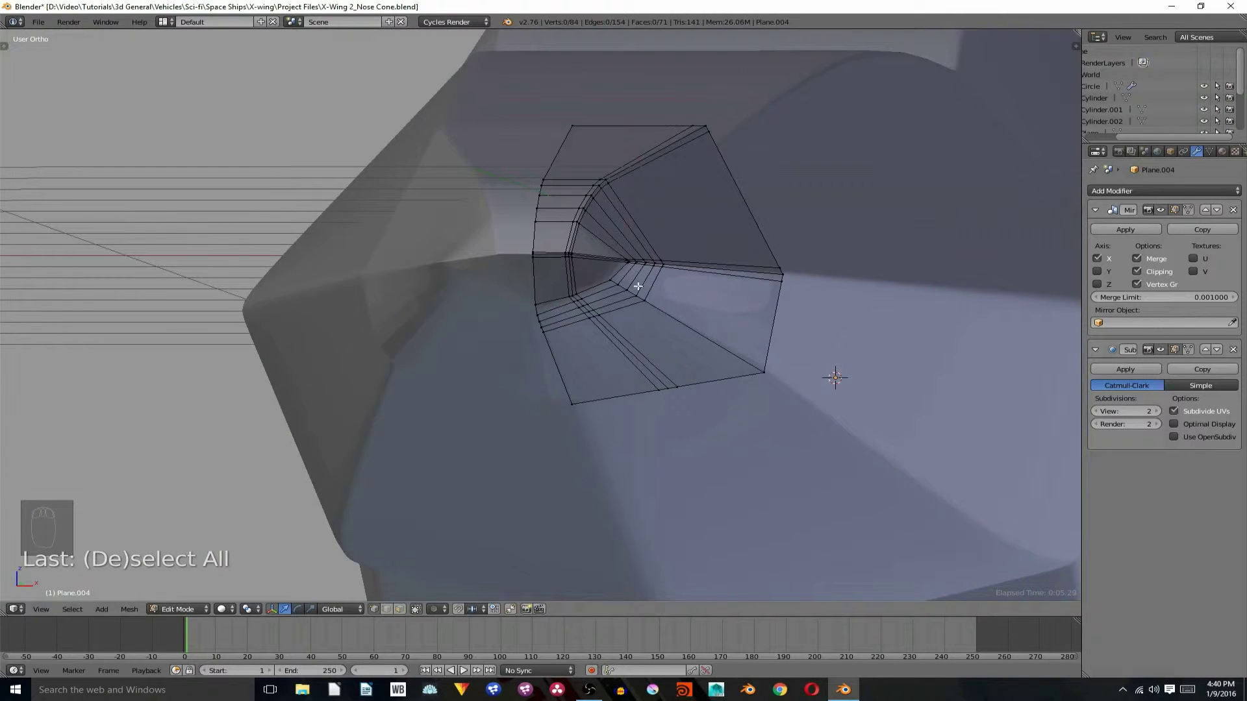
{"action": "key", "text": "ctrl+r"}
{"action": "left_click", "coordinate": [637, 289]}
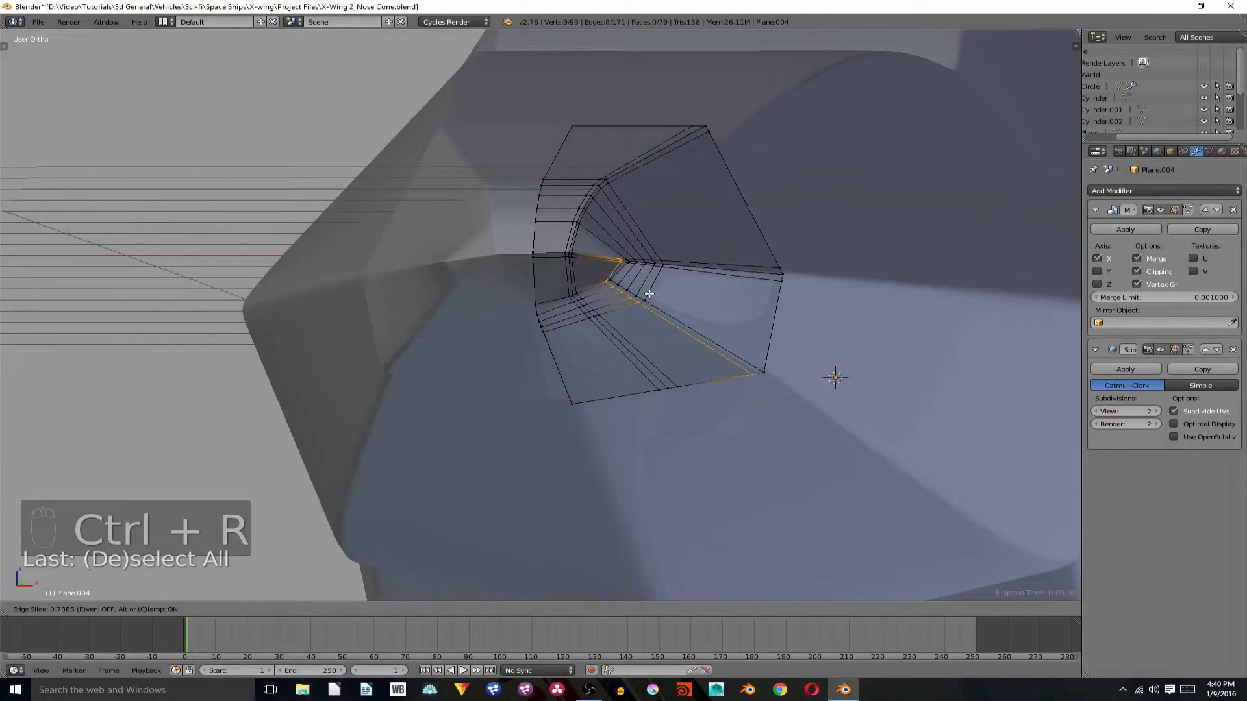
{"action": "left_click", "coordinate": [648, 293]}
{"action": "key", "text": "a"}
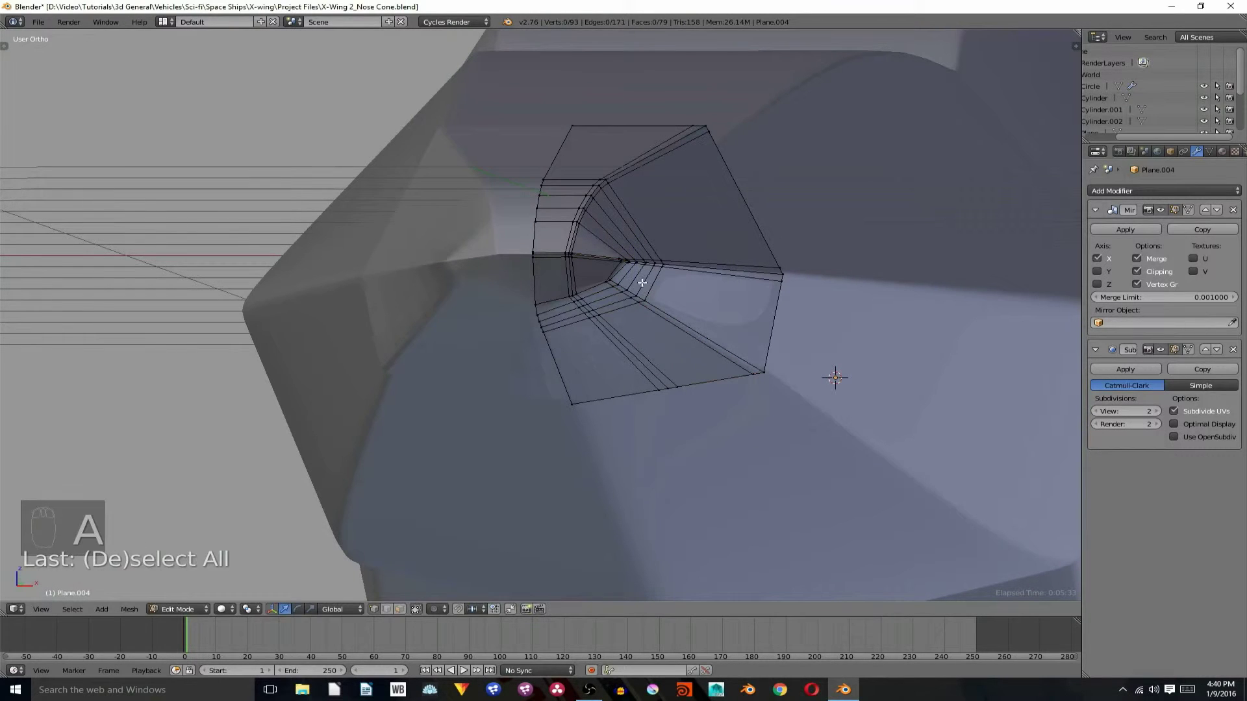
Try another loop cut slid close above the lower side edge and check the smoothed nose in Object Mode.
{"action": "key", "text": "ctrl+r"}
{"action": "left_click", "coordinate": [643, 292]}
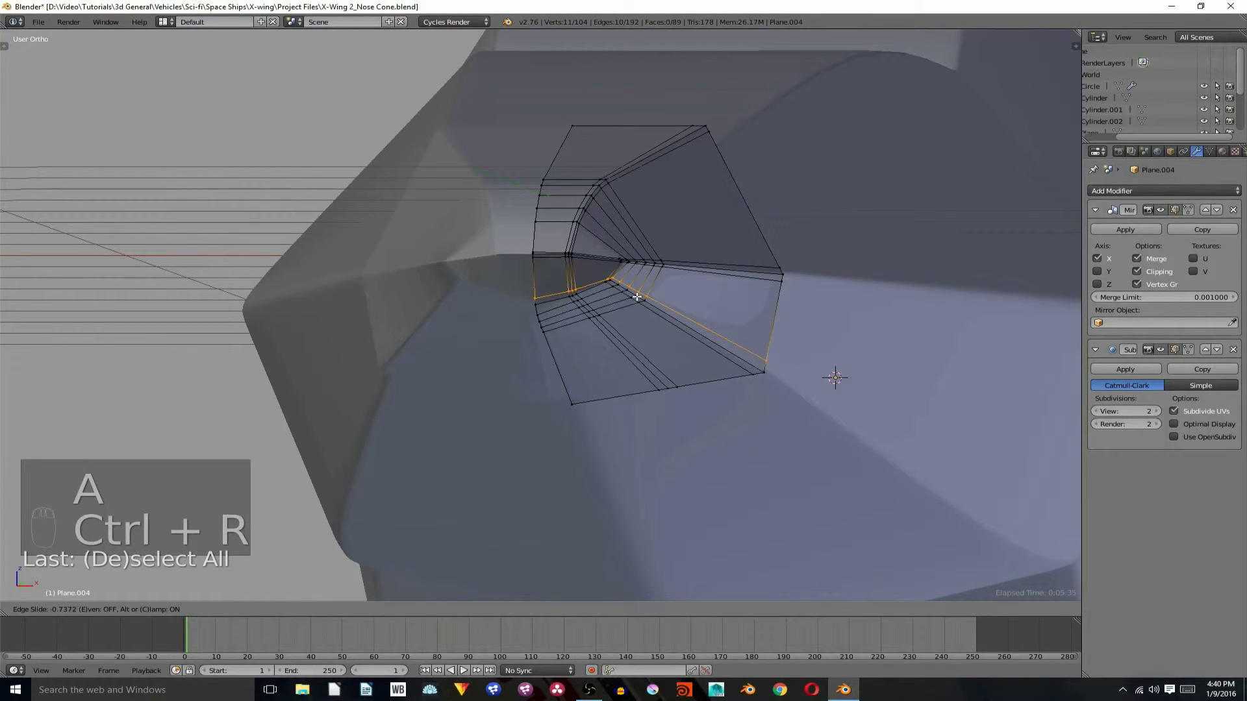
{"action": "left_click", "coordinate": [636, 296]}
{"action": "key", "text": "Tab"}
{"action": "middle_click_drag", "start_coordinate": [636, 296], "coordinate": [563, 290]}
Return to Edit Mode and undo the two loop cuts around the lower side edge.
{"action": "key", "text": "Tab"}
{"action": "key", "text": "ctrl+z"}
{"action": "key", "text": "ctrl+z"}
{"action": "key", "text": "ctrl+z"}
{"action": "key", "text": "ctrl+z"}
{"action": "key", "text": "ctrl+z"}
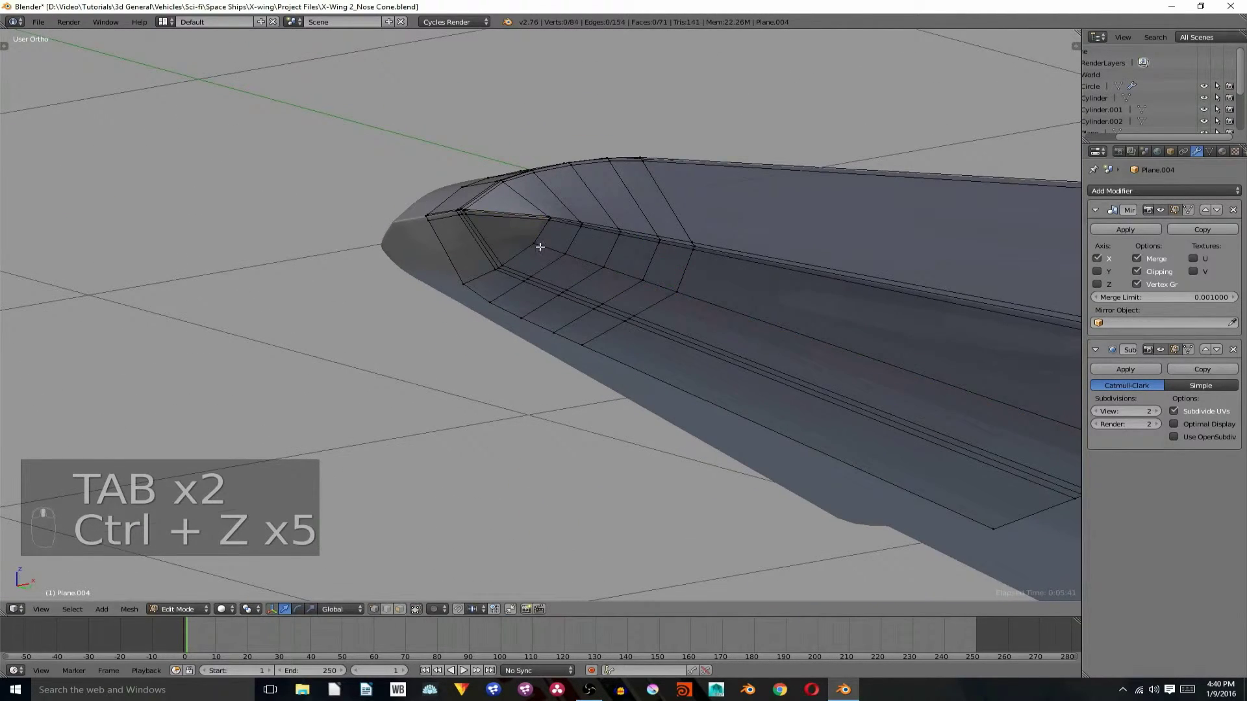
Knife-cut from the lower side edge's front vertex over the side ridge and back through the upper side edges' midpoints to the nose's rear edge.
{"action": "scroll", "coordinate": [539, 247], "scroll_direction": "up", "scroll_amount": 2}
{"action": "key", "text": "k"}
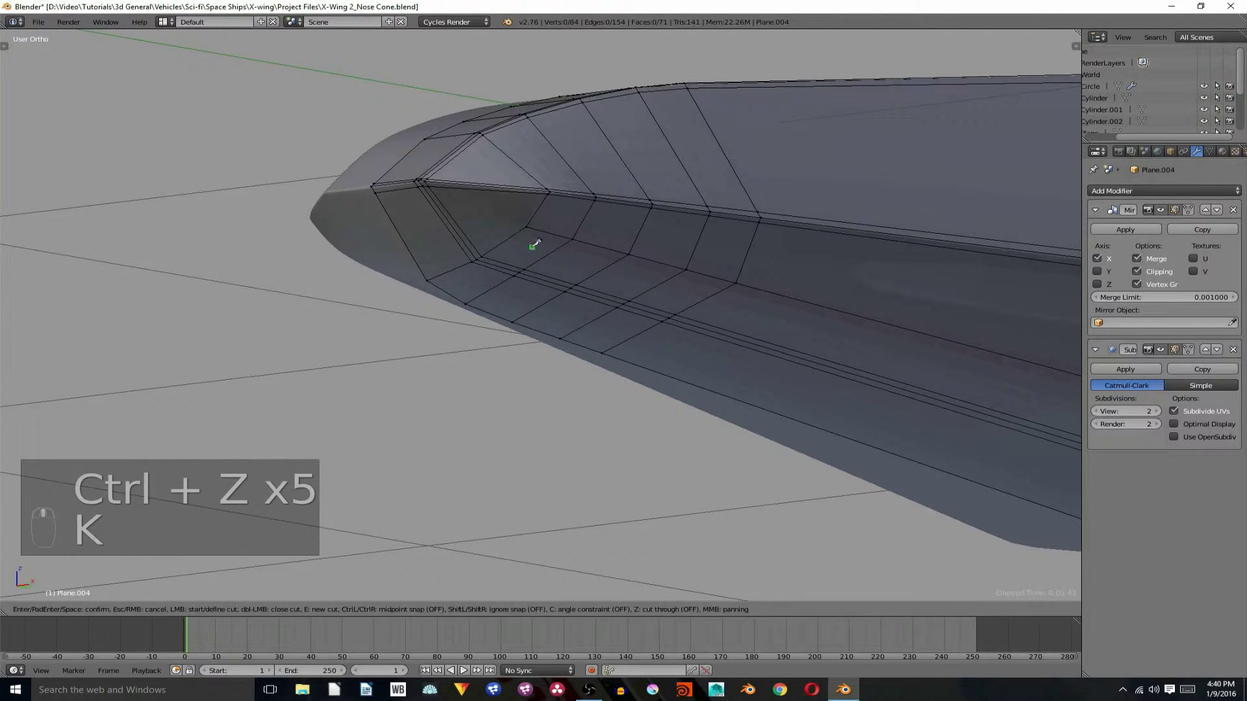
{"action": "left_click", "coordinate": [527, 226]}
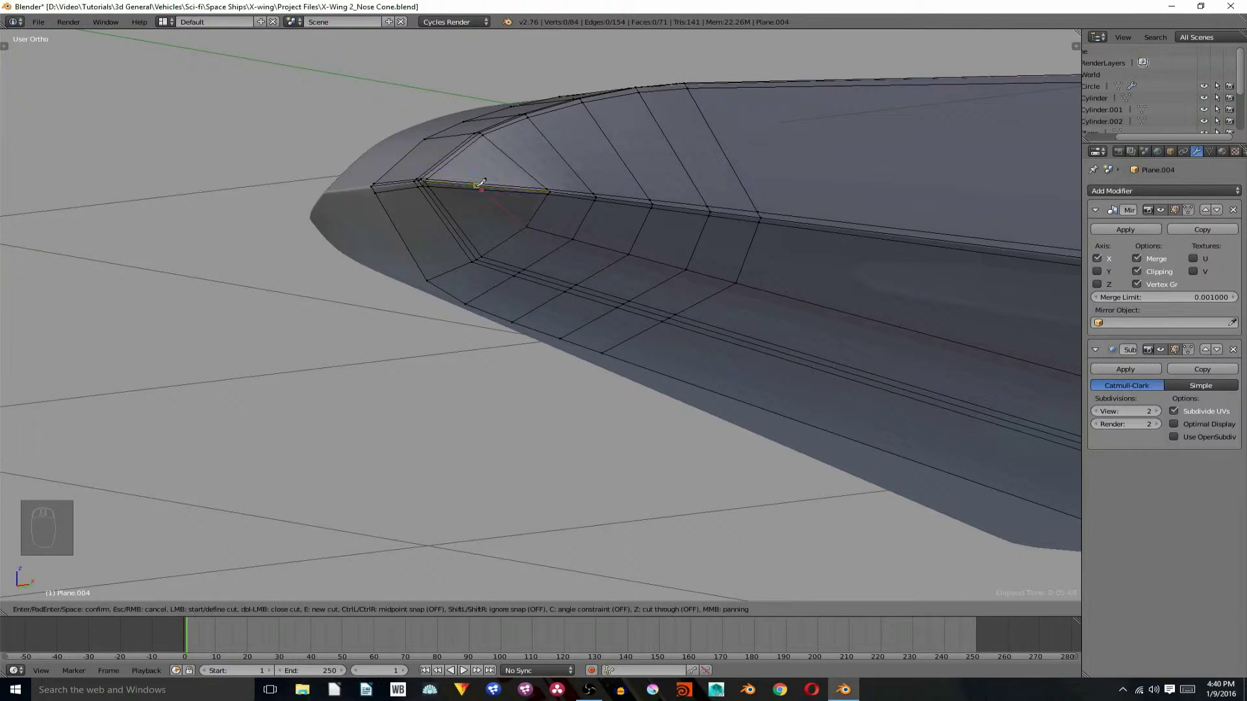
{"action": "key", "text": "ctrl"}
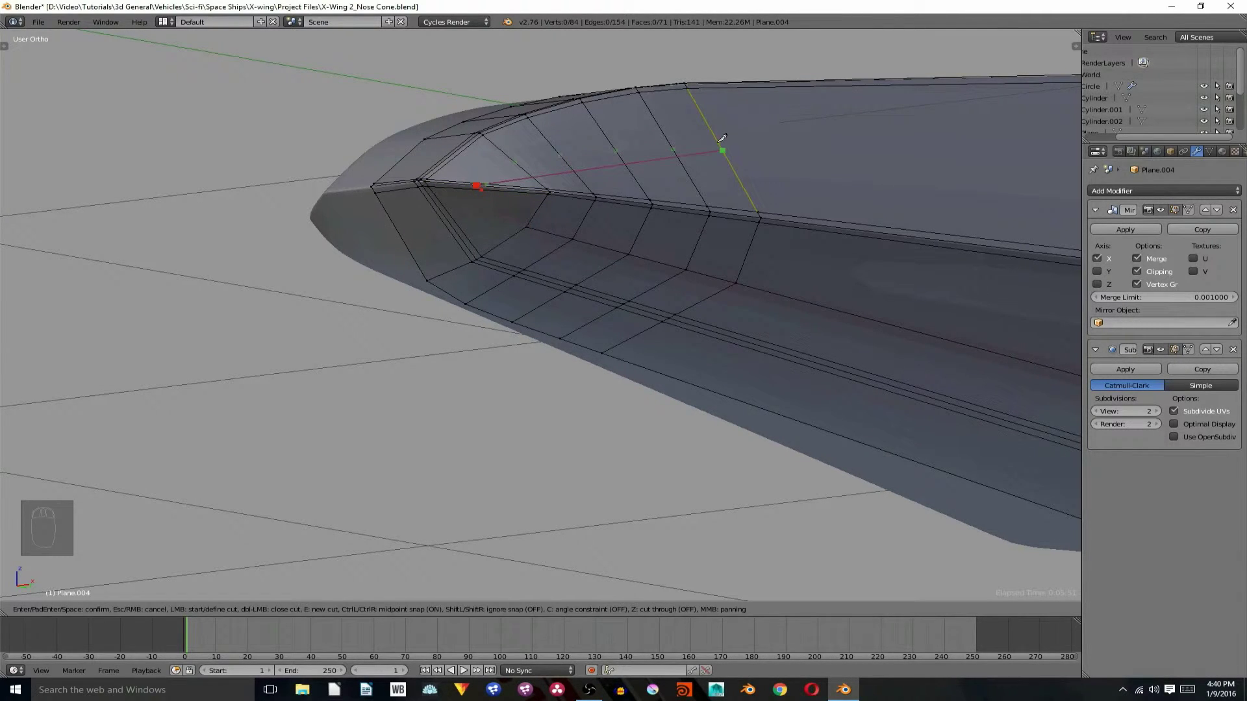
{"action": "scroll", "coordinate": [723, 138], "scroll_direction": "down", "scroll_amount": 4}
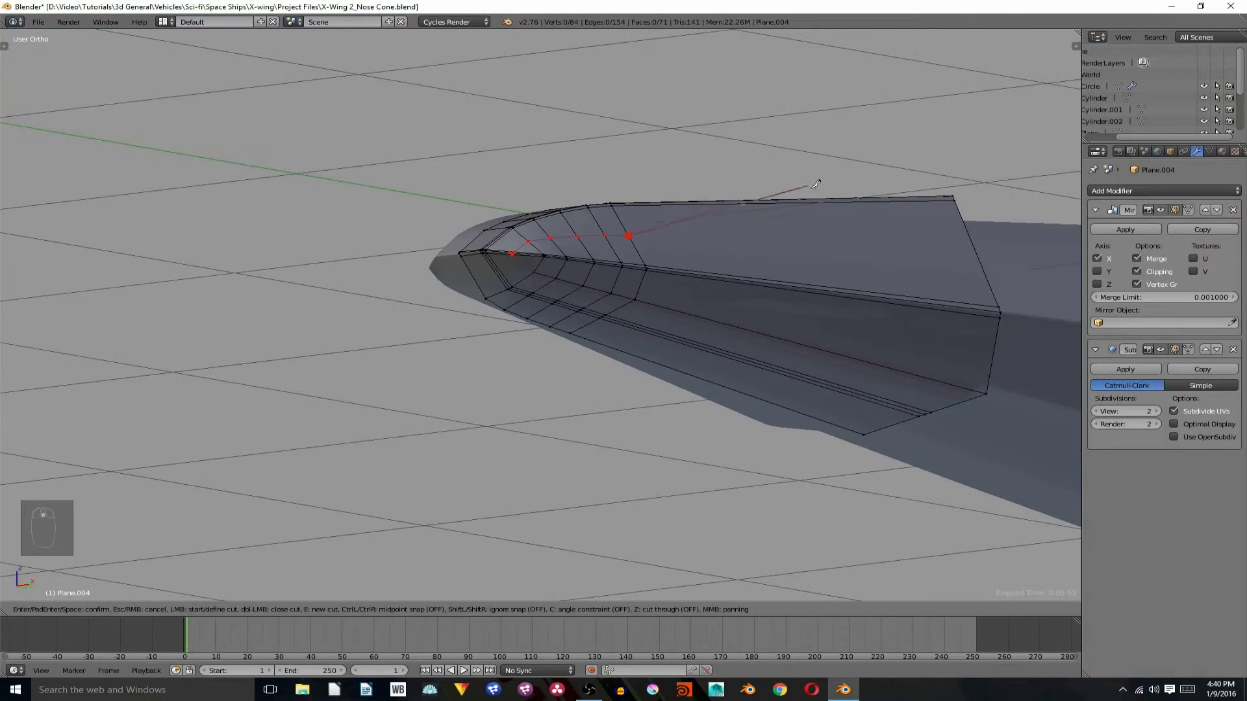
{"action": "key", "text": "ctrl"}
{"action": "left_click", "coordinate": [978, 253], "text": "ctrl"}
{"action": "key", "text": "Return"}
Examine the smoothed nose tip around the new knife cut, in and out of Edit Mode, and clear the selection.
{"action": "scroll", "coordinate": [711, 273], "scroll_direction": "up", "scroll_amount": 2}
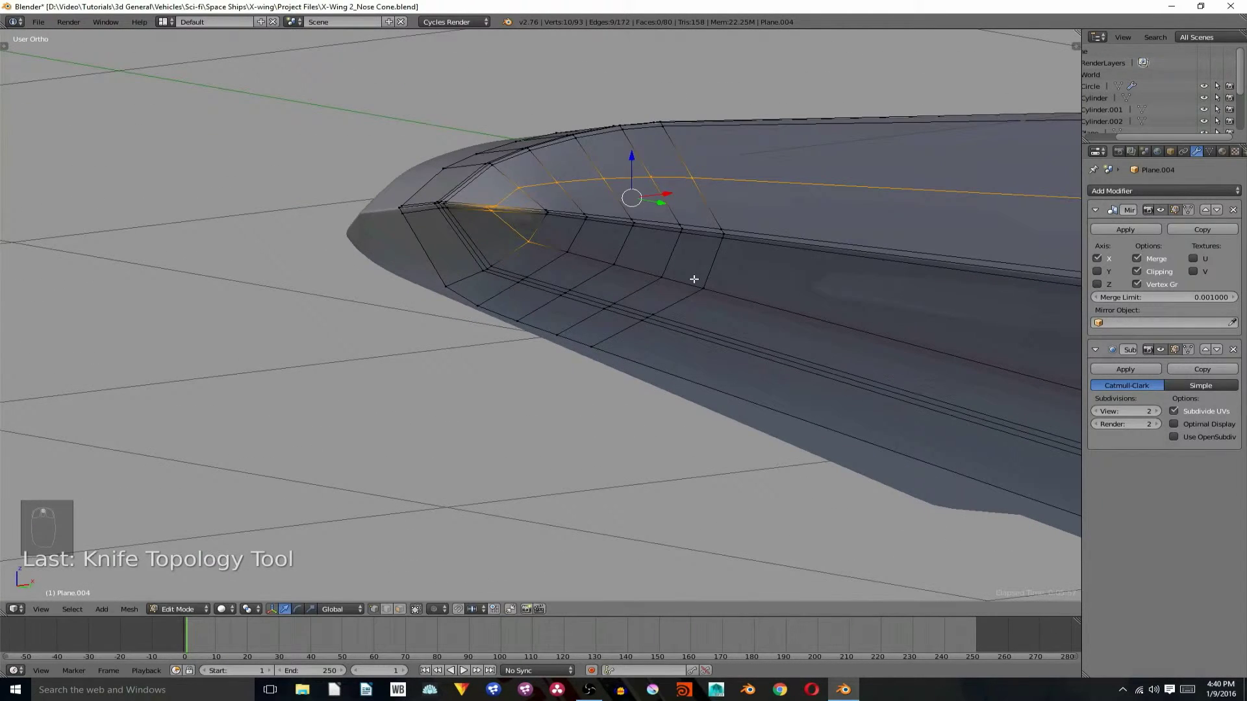
{"action": "middle_click_drag", "start_coordinate": [631, 273], "coordinate": [600, 200]}
{"action": "key", "text": "Tab"}
{"action": "key", "text": "Tab"}
{"action": "right_click", "coordinate": [610, 103]}
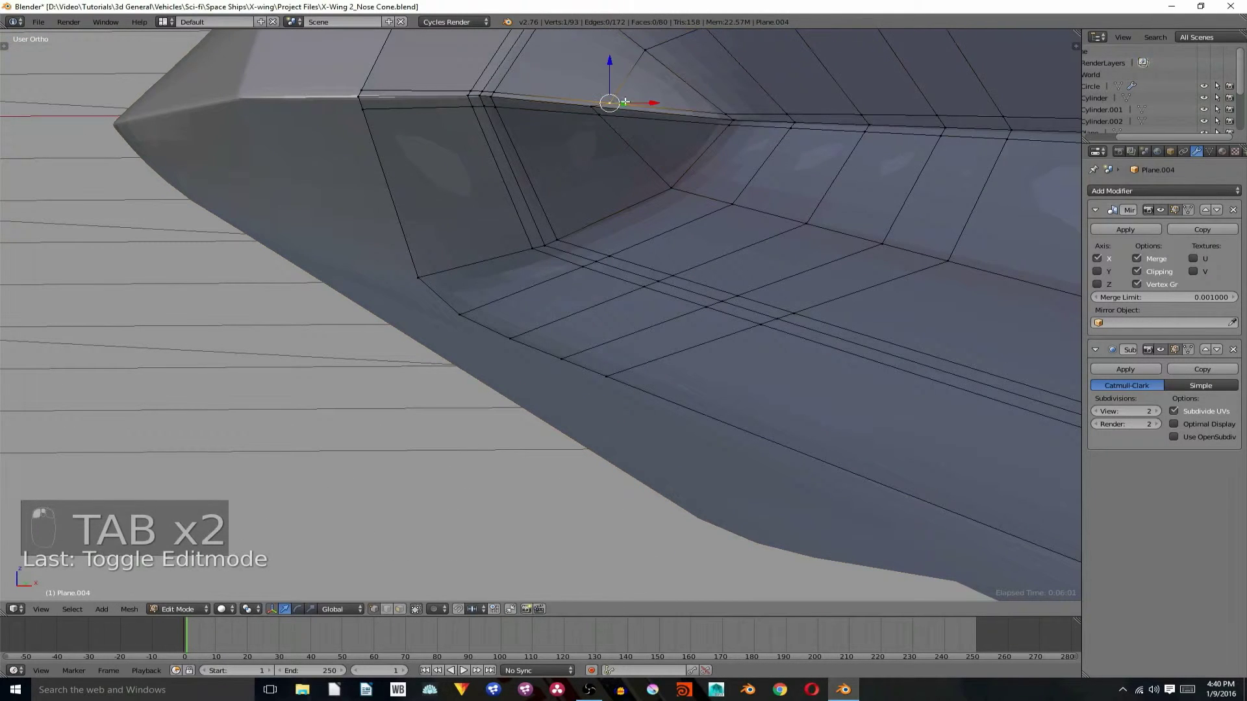
{"action": "key", "text": "Tab"}
{"action": "middle_click_drag", "start_coordinate": [642, 102], "coordinate": [712, 206]}
{"action": "key", "text": "Tab"}
{"action": "key", "text": "a"}
{"action": "key", "text": "a"}
{"action": "key", "text": "a"}
{"action": "key", "text": "a"}
{"action": "key", "text": "a"}
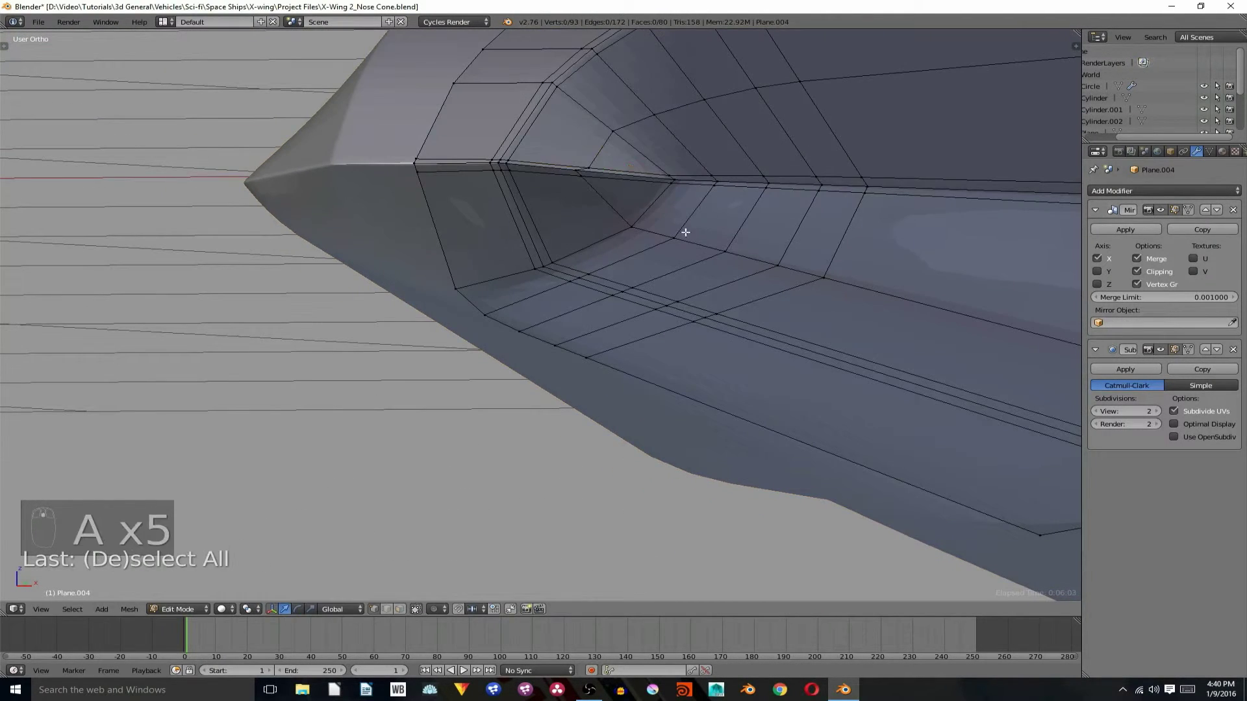
Add a loop cut following the new knife line, slid close above it and beneath the lower side edge, and clear the selection.
{"action": "key", "text": "ctrl+r"}
{"action": "left_click", "coordinate": [615, 231]}
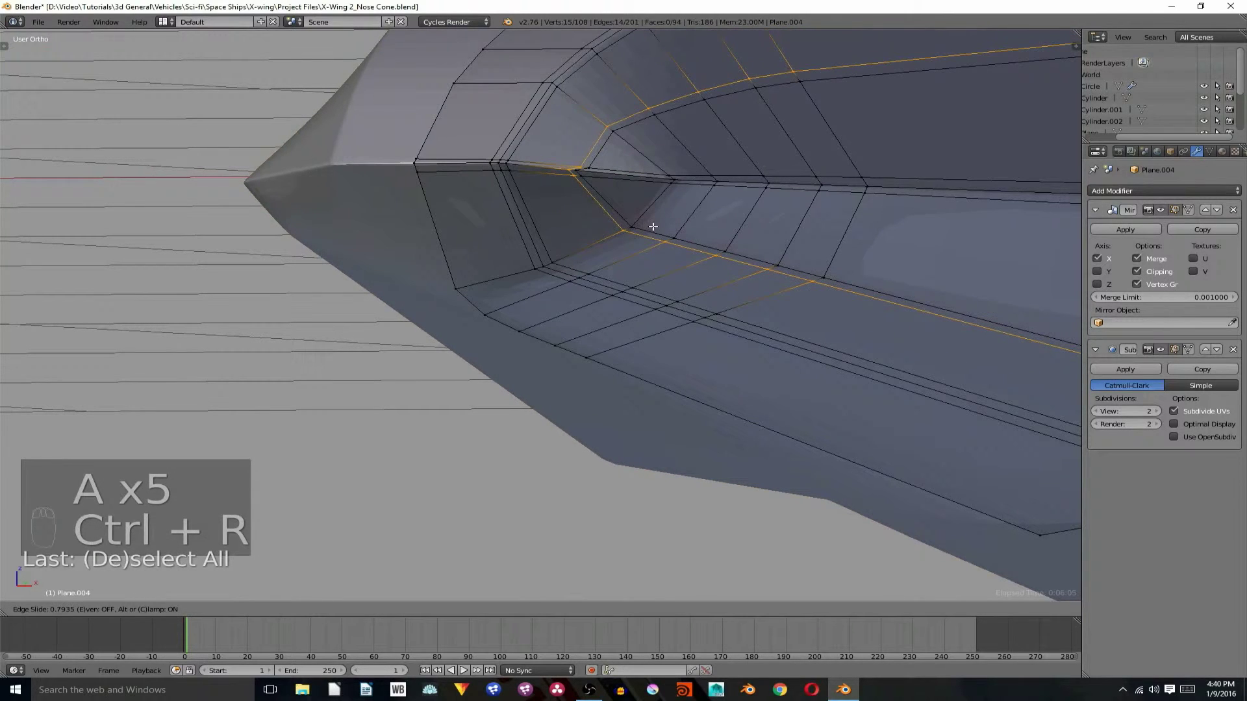
{"action": "left_click", "coordinate": [652, 226]}
{"action": "key", "text": "a"}
Add two loop cuts inside the nose's recessed side, one close beneath the upper side edge and one close above the lower, and clear the selection.
{"action": "key", "text": "ctrl+r"}
{"action": "left_click", "coordinate": [615, 124]}
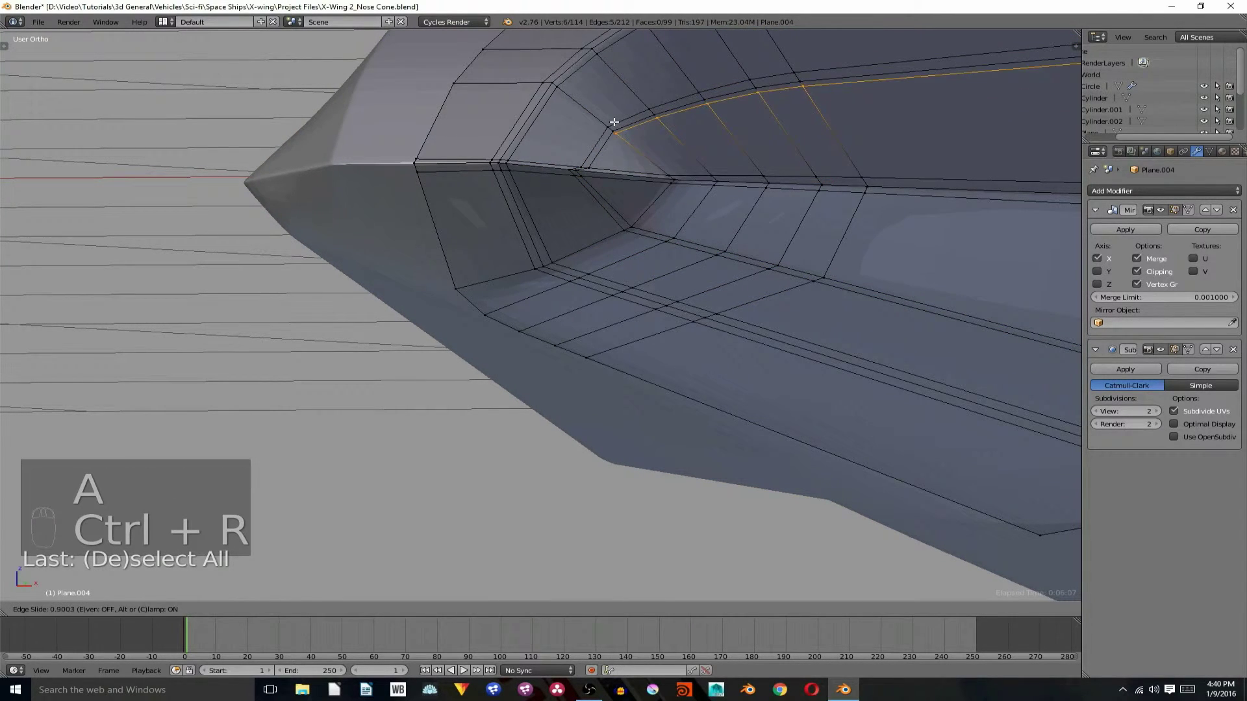
{"action": "left_click", "coordinate": [616, 125]}
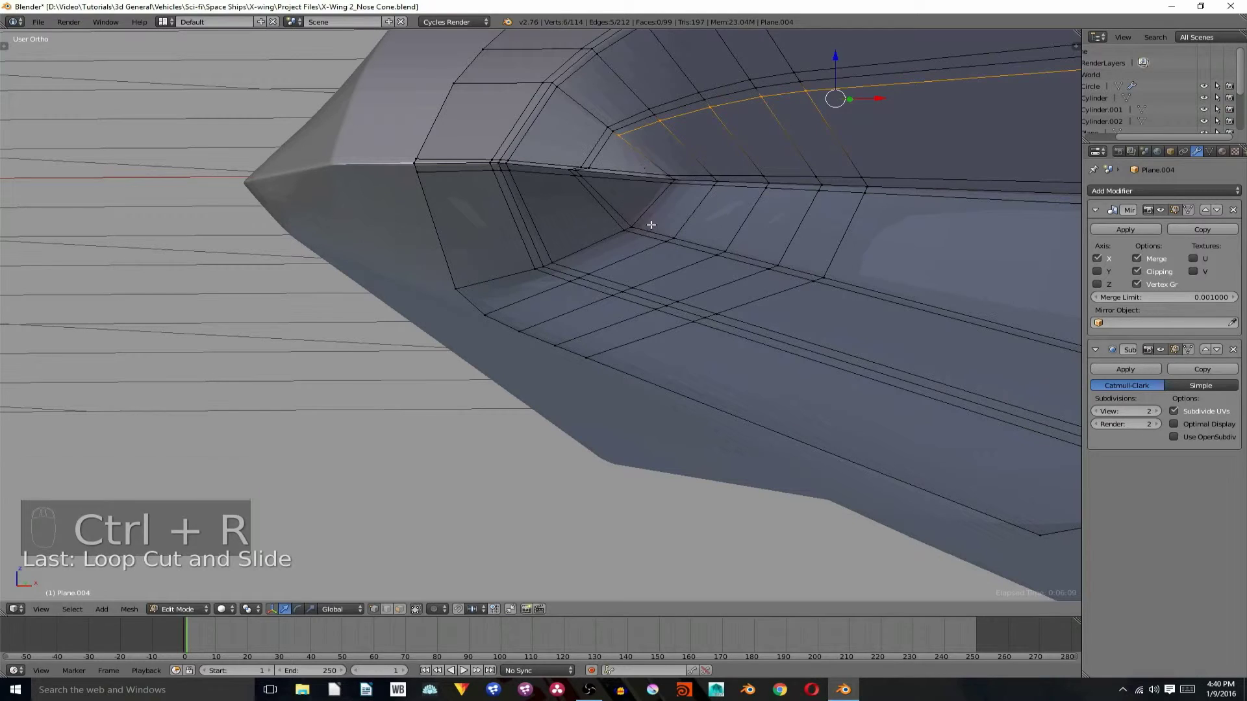
{"action": "key", "text": "ctrl+r"}
{"action": "left_click", "coordinate": [626, 230]}
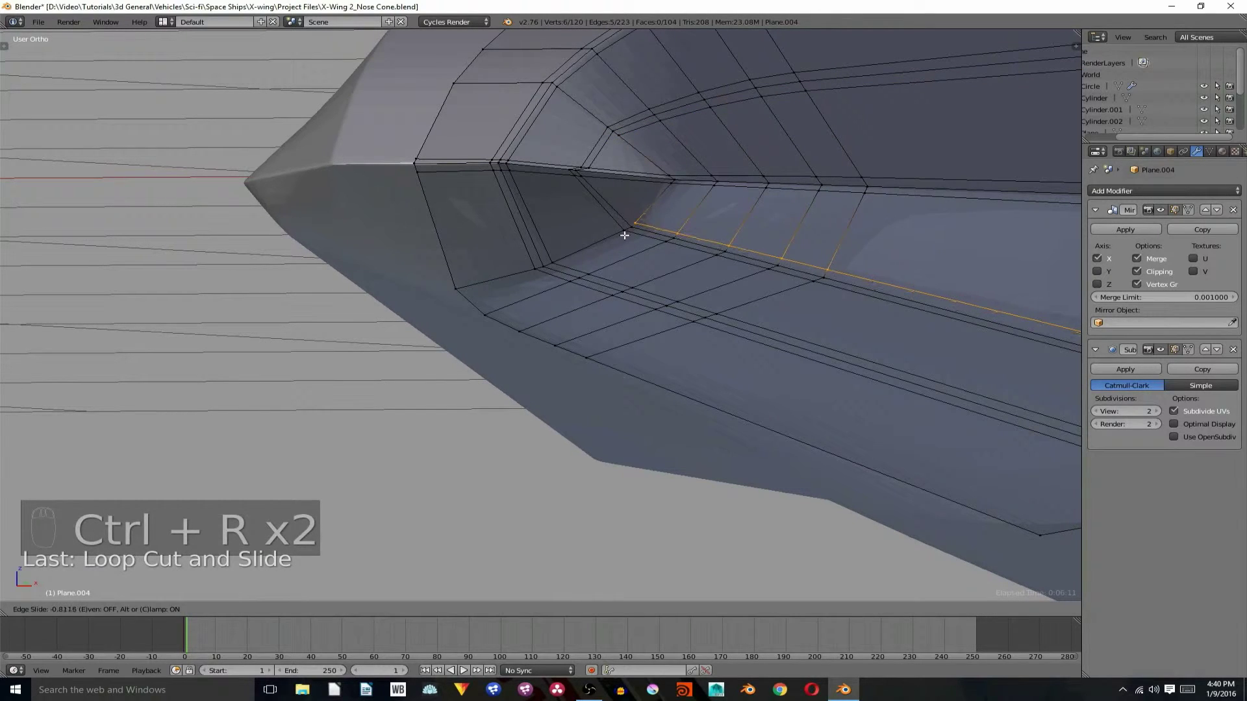
{"action": "left_click", "coordinate": [633, 223]}
{"action": "key", "text": "a"}
Knife-cut from the front end of the new upper loop across the side ridge to the front end of the new lower loop.
{"action": "key", "text": "k"}
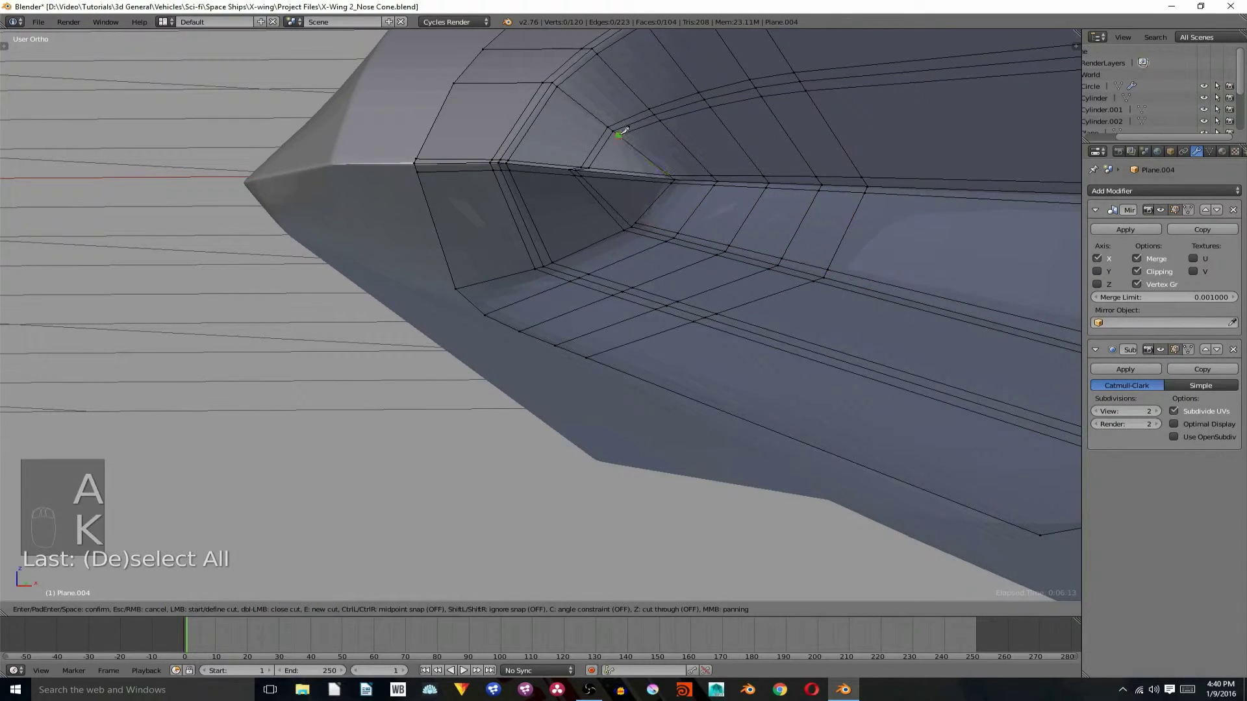
{"action": "left_click", "coordinate": [592, 171]}
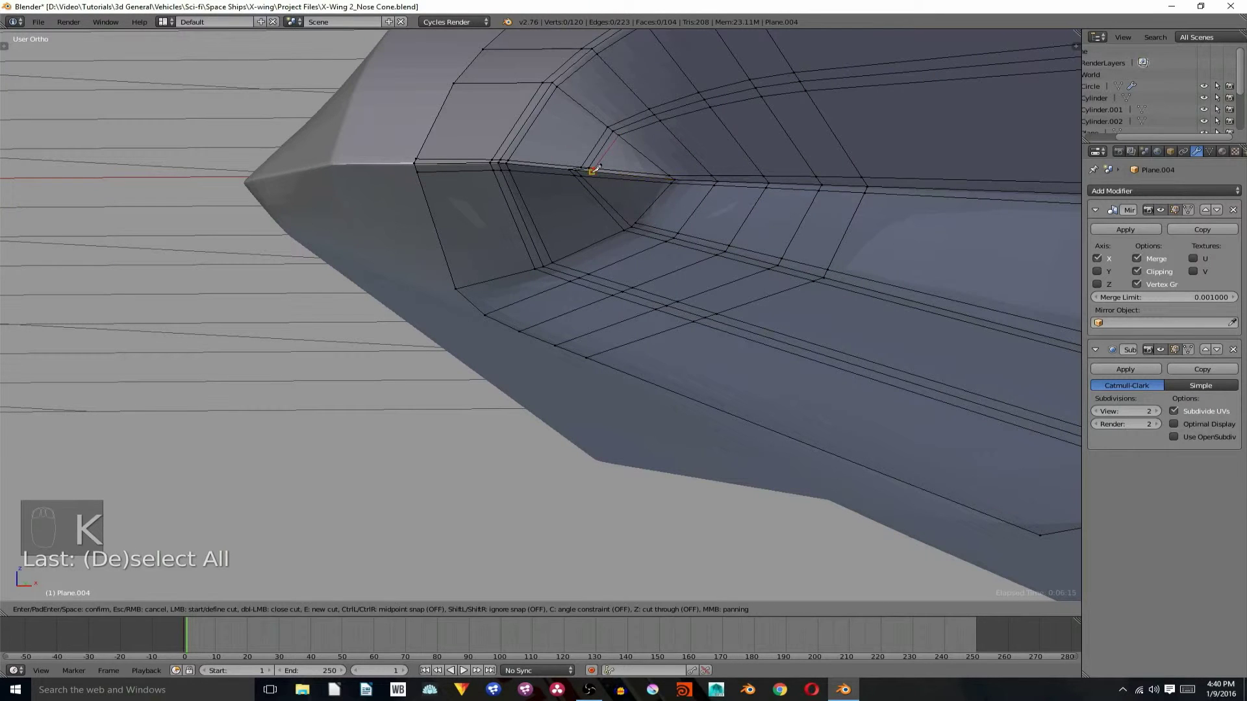
{"action": "key", "text": "Return"}
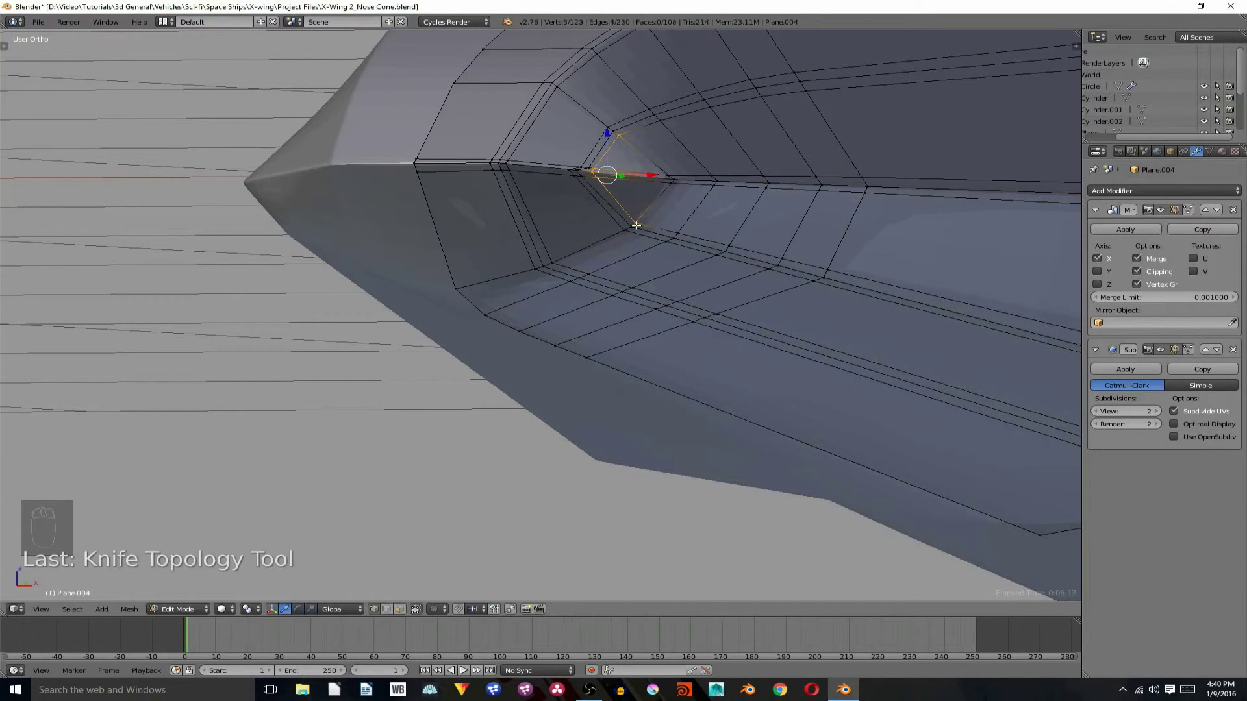
Leave Edit Mode and apply smooth shading to the nose cone.
{"action": "key", "text": "Tab"}
{"action": "middle_click_drag", "start_coordinate": [644, 223], "coordinate": [605, 335]}
{"action": "key", "text": "t"}
{"action": "left_click", "coordinate": [45, 205]}
{"action": "key", "text": "t"}
Select all the nose's front tip vertices, scale them narrower along X with smooth proportional editing, and check the shape in Object Mode.
{"action": "scroll", "coordinate": [603, 334], "scroll_direction": "up", "scroll_amount": 5}
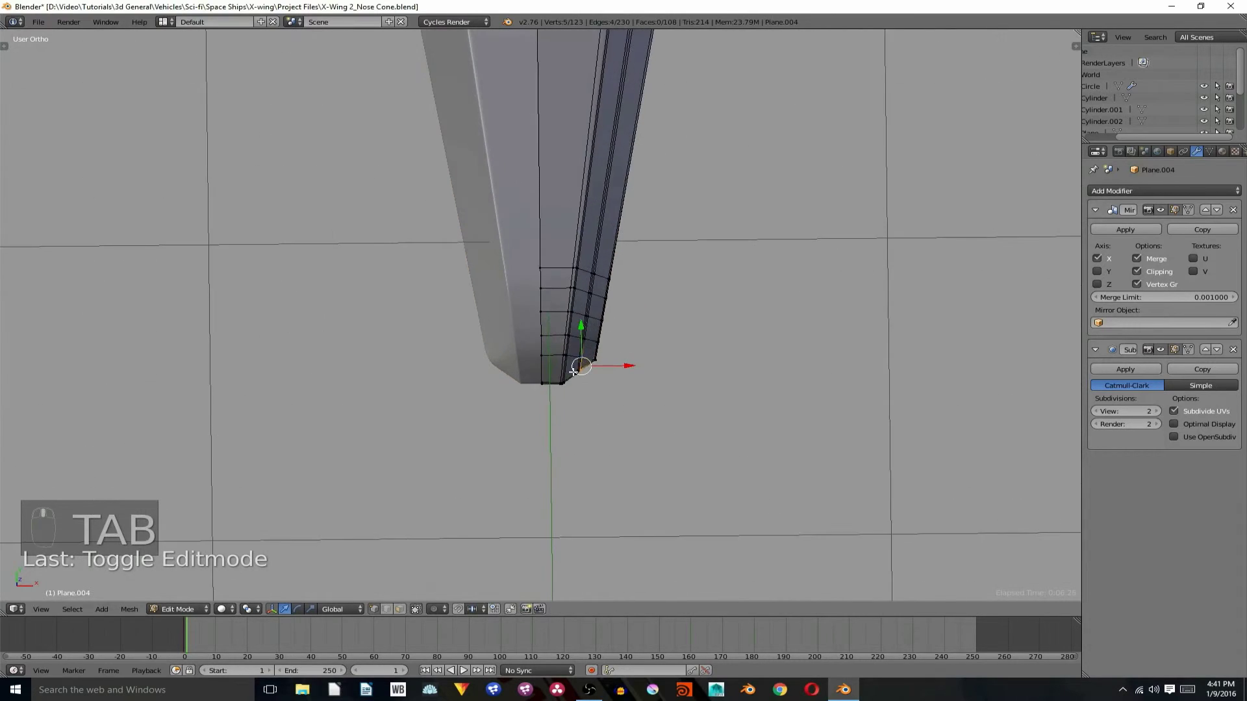
{"action": "key", "text": "z"}
{"action": "key", "text": "a"}
{"action": "key", "text": "c"}
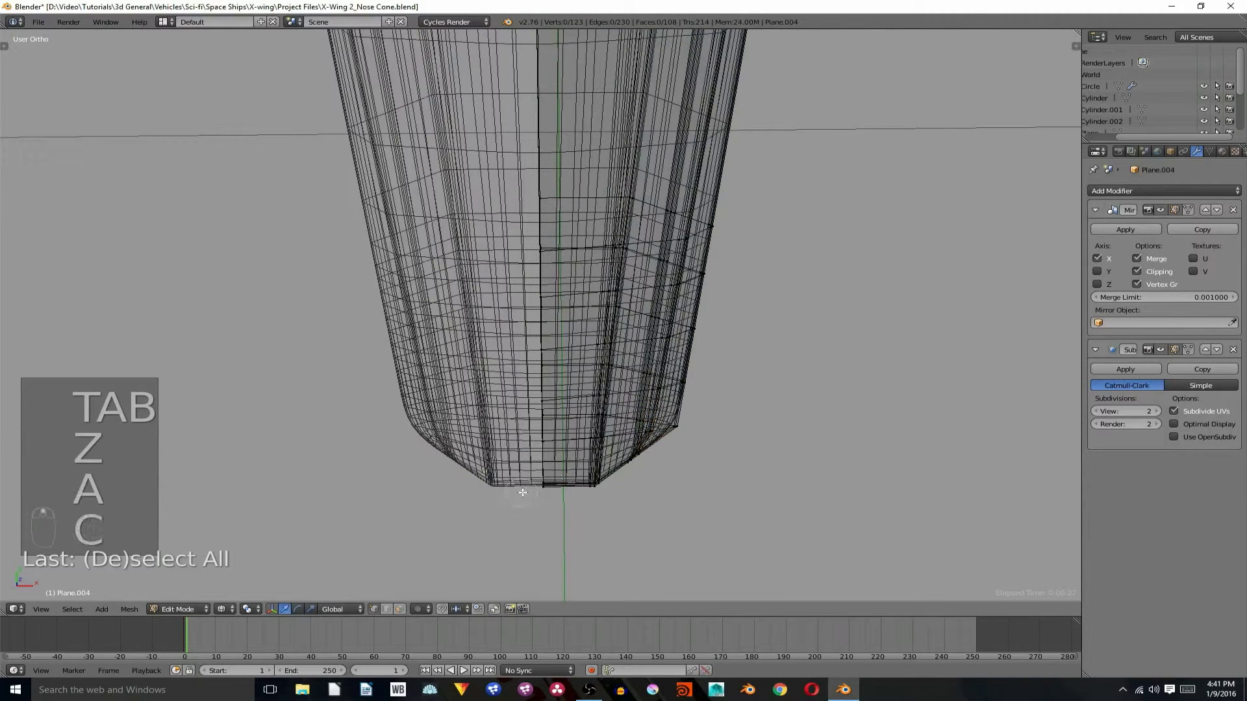
{"action": "left_click_drag", "start_coordinate": [645, 497], "coordinate": [577, 491]}
{"action": "right_click", "coordinate": [577, 491]}
{"action": "key", "text": "z"}
{"action": "scroll", "coordinate": [642, 444], "scroll_direction": "down", "scroll_amount": 7}
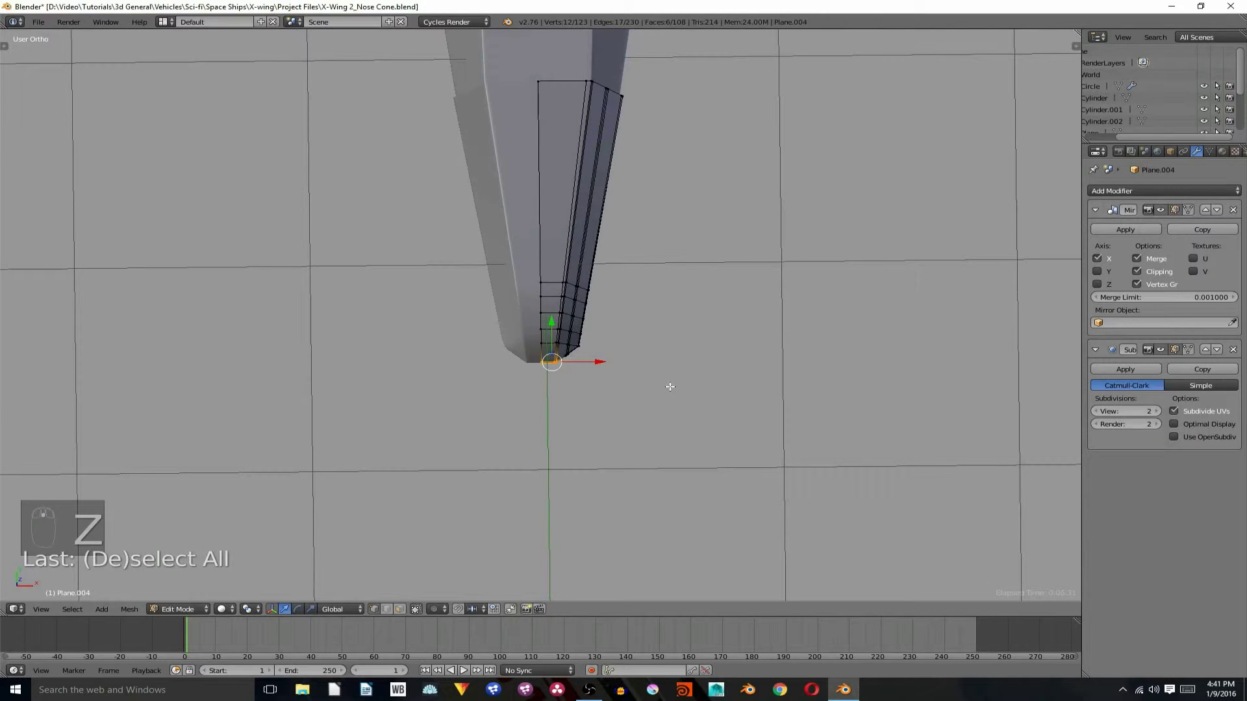
{"action": "key", "text": "alt+o"}
{"action": "key", "text": "s"}
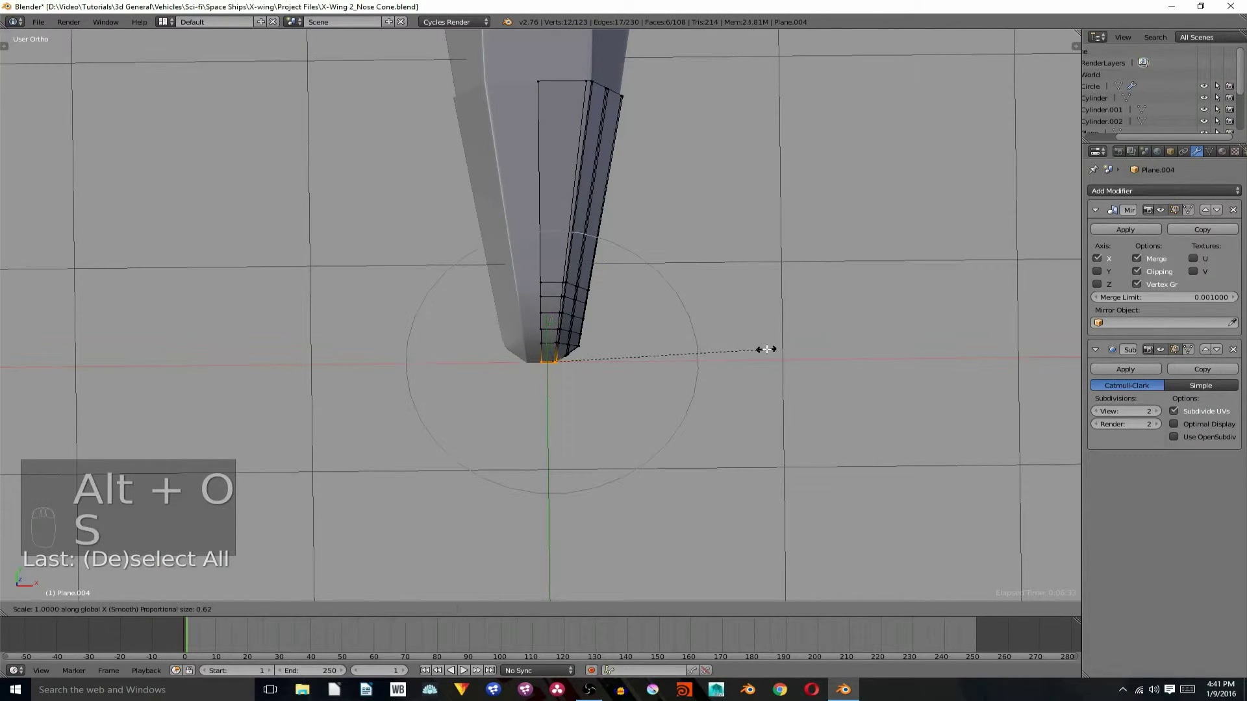
{"action": "left_click", "coordinate": [699, 368]}
{"action": "key", "text": "Tab"}
{"action": "middle_click_drag", "start_coordinate": [699, 368], "coordinate": [611, 276]}
Select the nose cone's rear edge loop, extrude it with proportional editing off, scale it slightly inward as a rim, and clear the selection.
{"action": "key", "text": "Tab"}
{"action": "key", "text": "a"}
{"action": "key", "text": "a"}
{"action": "key", "text": "a"}
{"action": "right_click", "coordinate": [610, 276], "text": "alt"}
{"action": "key", "text": "alt+o"}
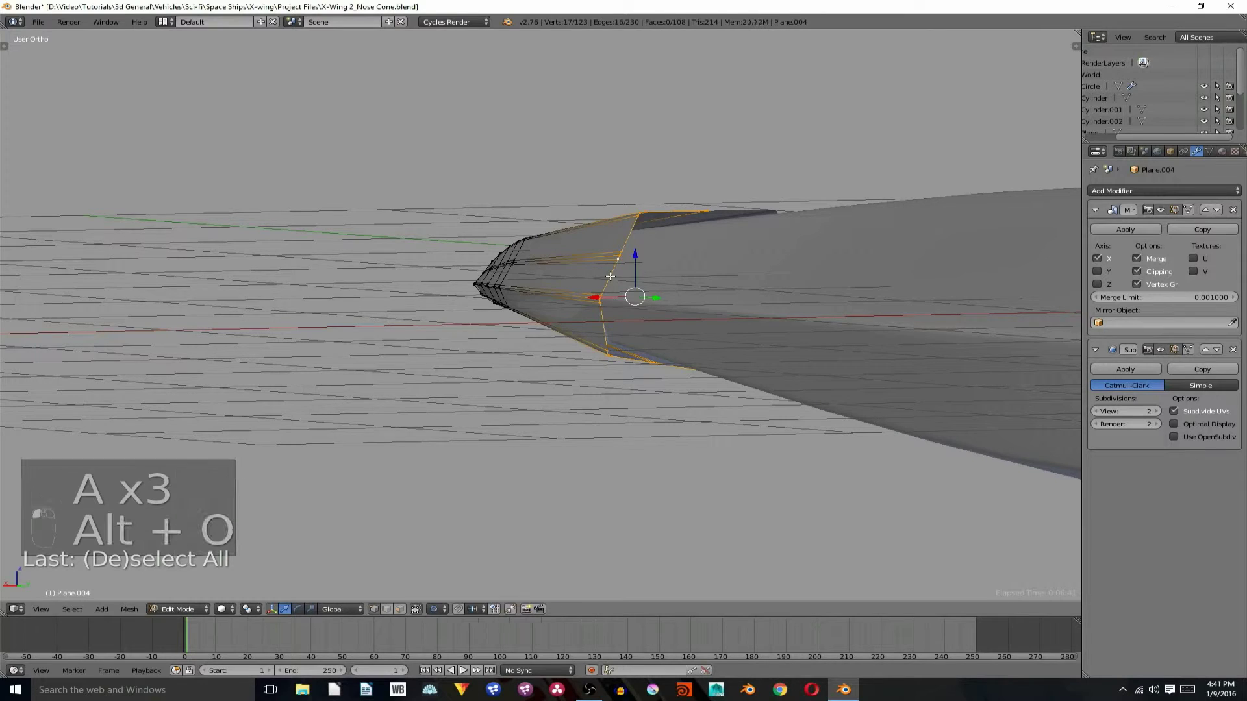
{"action": "key", "text": "e"}
{"action": "key", "text": "s"}
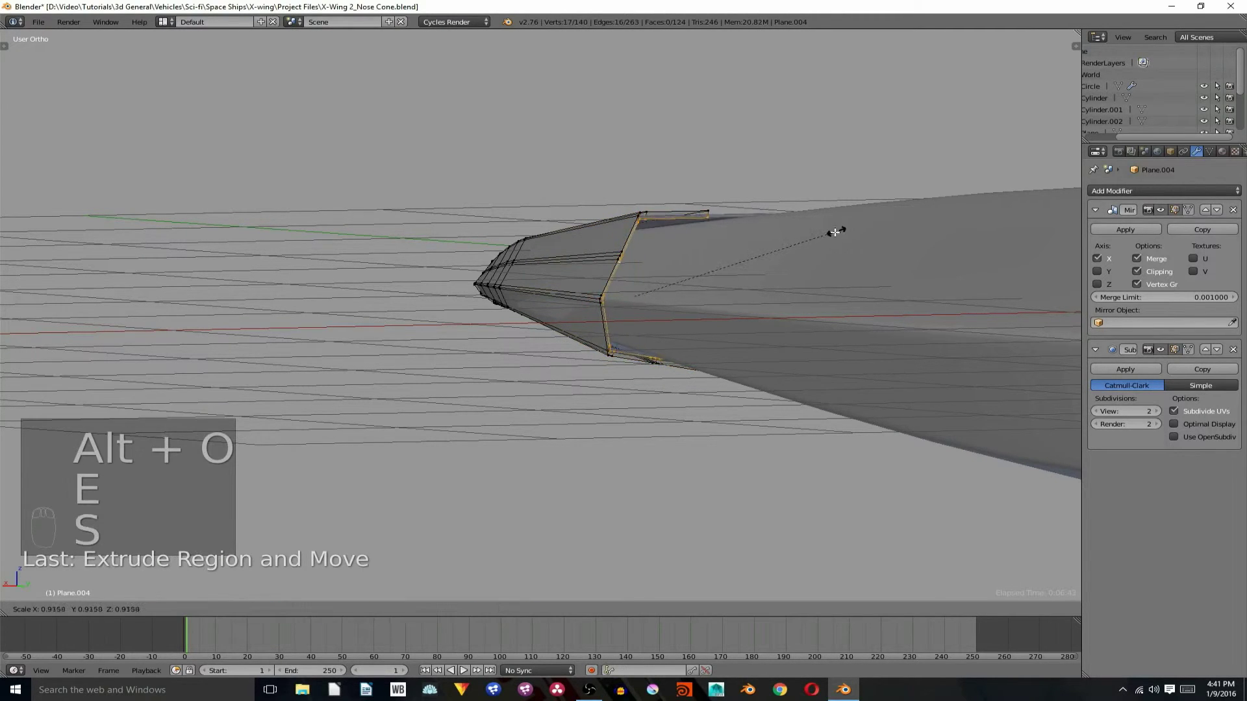
{"action": "left_click", "coordinate": [791, 242]}
{"action": "key", "text": "a"}
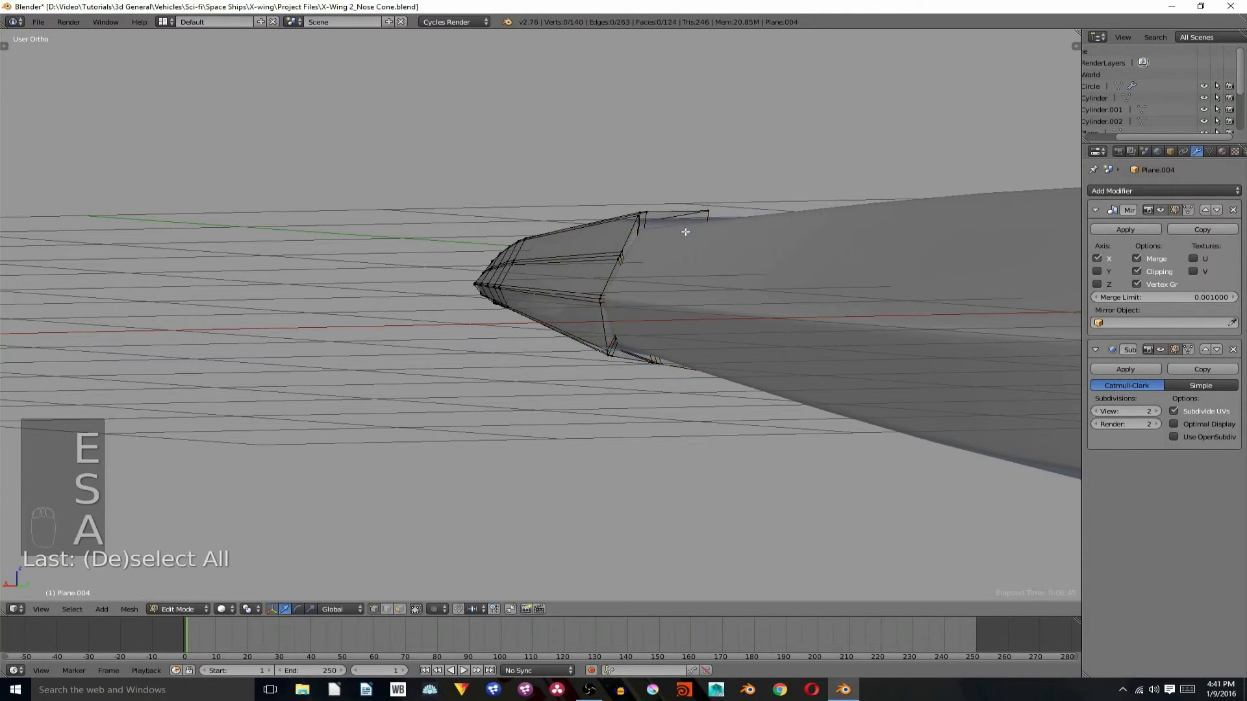
Add a loop cut around the new inward rim, slid close to its outer edge, and clear the selection.
{"action": "middle_click_drag", "start_coordinate": [684, 231], "coordinate": [673, 312]}
{"action": "scroll", "coordinate": [674, 312], "scroll_direction": "up", "scroll_amount": 5}
{"action": "key", "text": "ctrl+r"}
{"action": "left_click", "coordinate": [776, 342]}
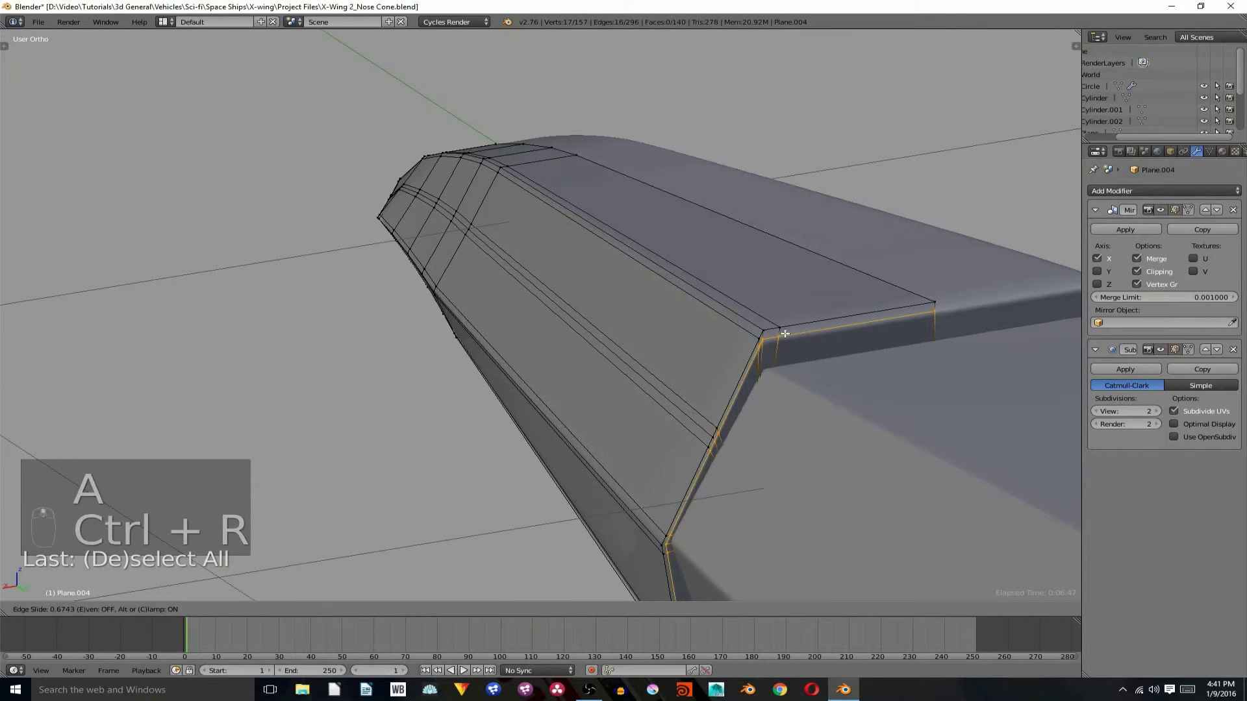
{"action": "left_click", "coordinate": [788, 326]}
{"action": "key", "text": "a"}
Add a loop cut around the nose's outer surface, slid close to the rear edge, and check the result in Object Mode.
{"action": "middle_click_drag", "start_coordinate": [788, 328], "coordinate": [826, 289]}
{"action": "key", "text": "ctrl+r"}
{"action": "left_click", "coordinate": [828, 293]}
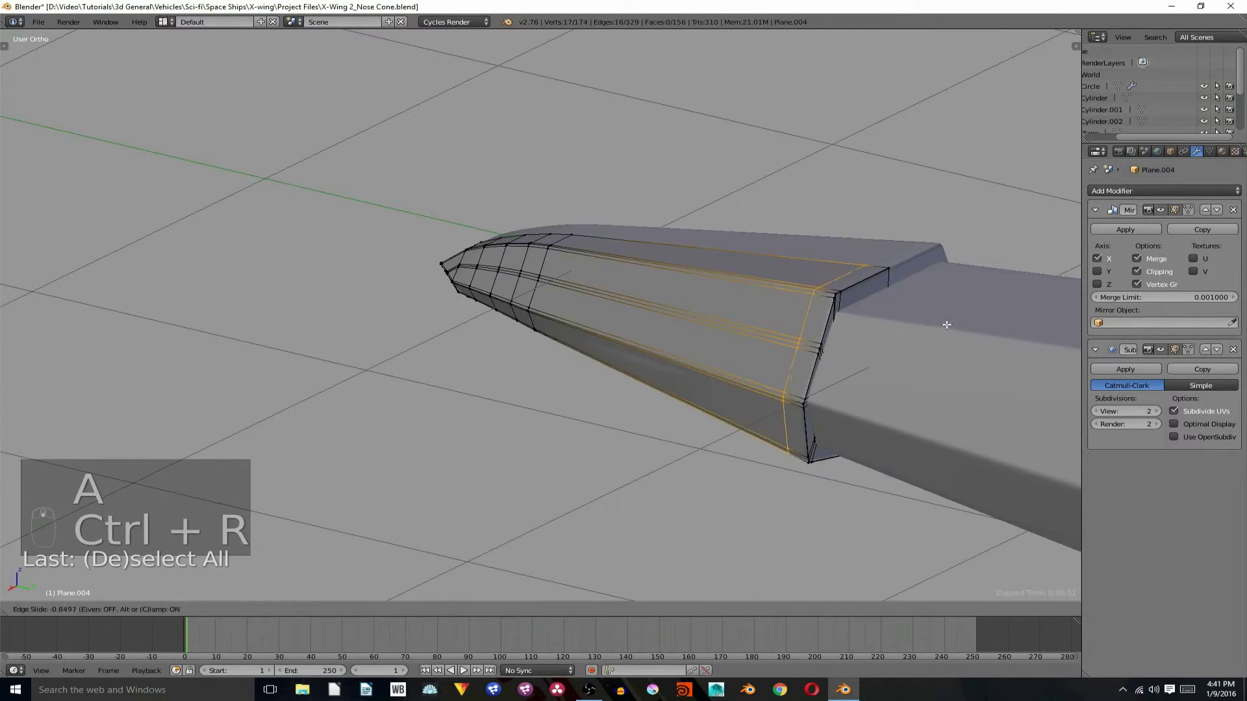
{"action": "left_click", "coordinate": [963, 326]}
{"action": "key", "text": "Tab"}
{"action": "middle_click_drag", "start_coordinate": [938, 326], "coordinate": [482, 347]}
Select the side ridge's three rear corner vertices and move them outward about 0.01 along X with smooth proportional editing at size 0.20.
{"action": "key", "text": "Tab"}
{"action": "key", "text": "a"}
{"action": "key", "text": "a"}
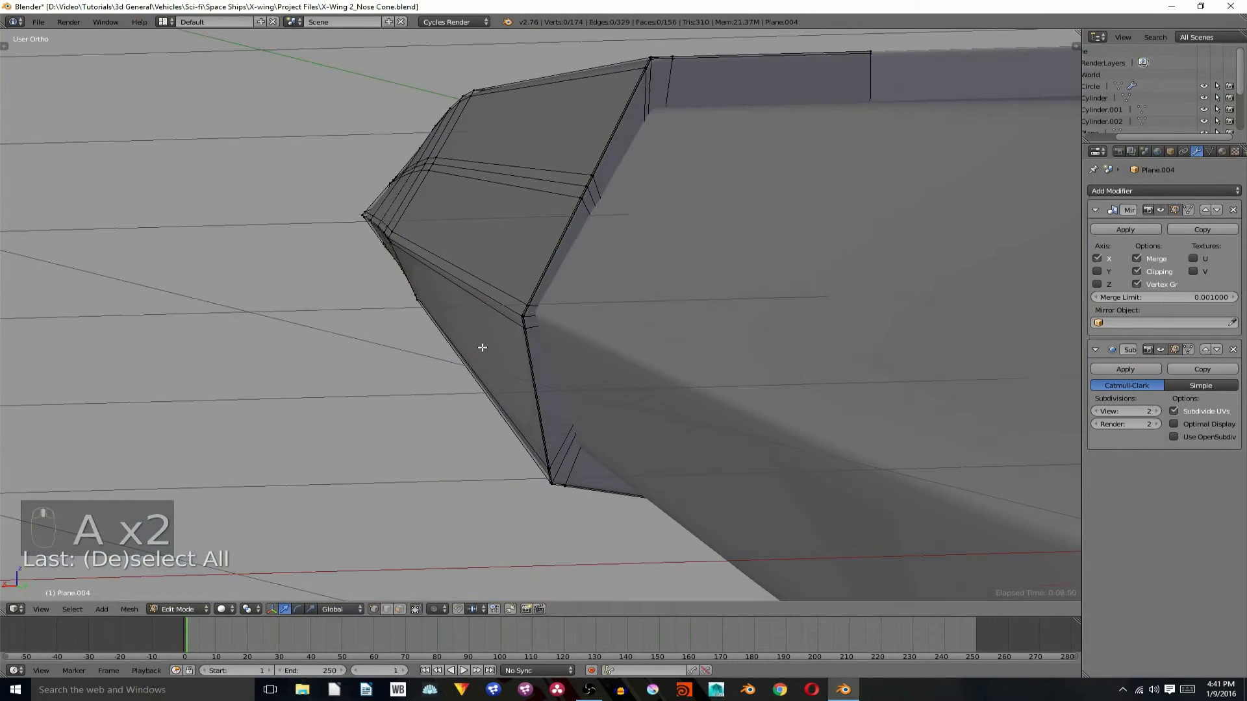
{"action": "key", "text": "c"}
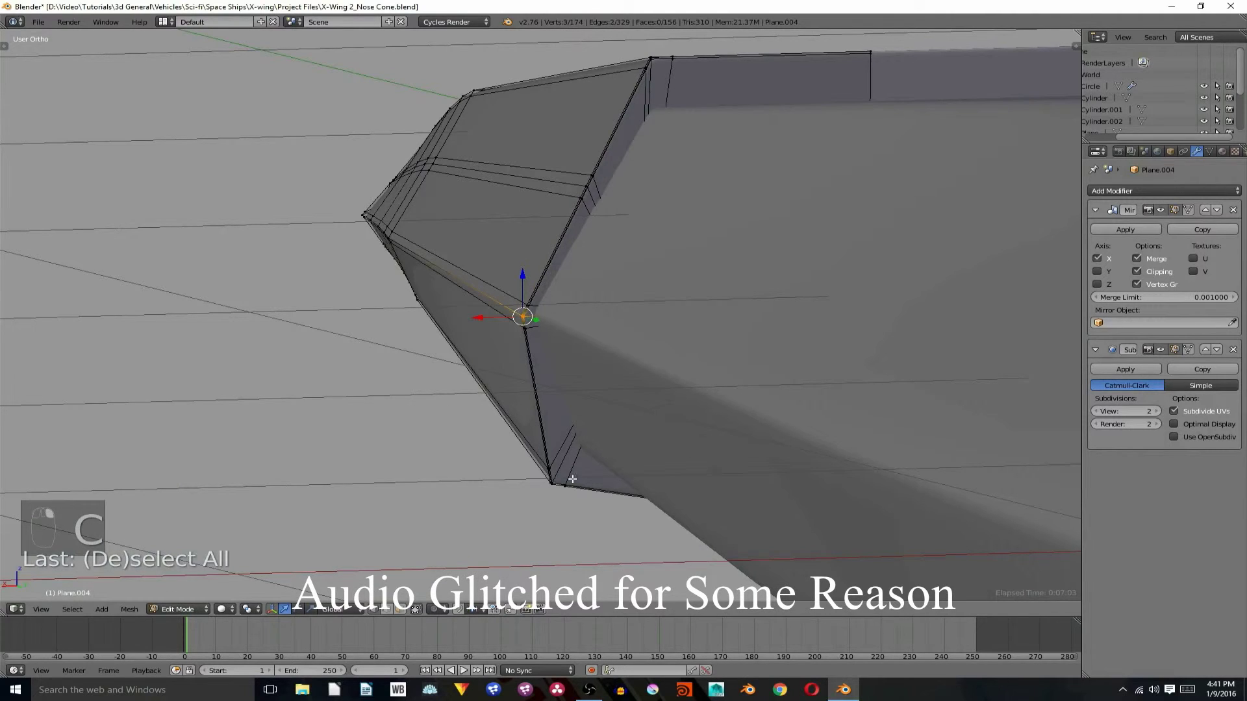
{"action": "middle_click_drag", "start_coordinate": [614, 395], "coordinate": [617, 402]}
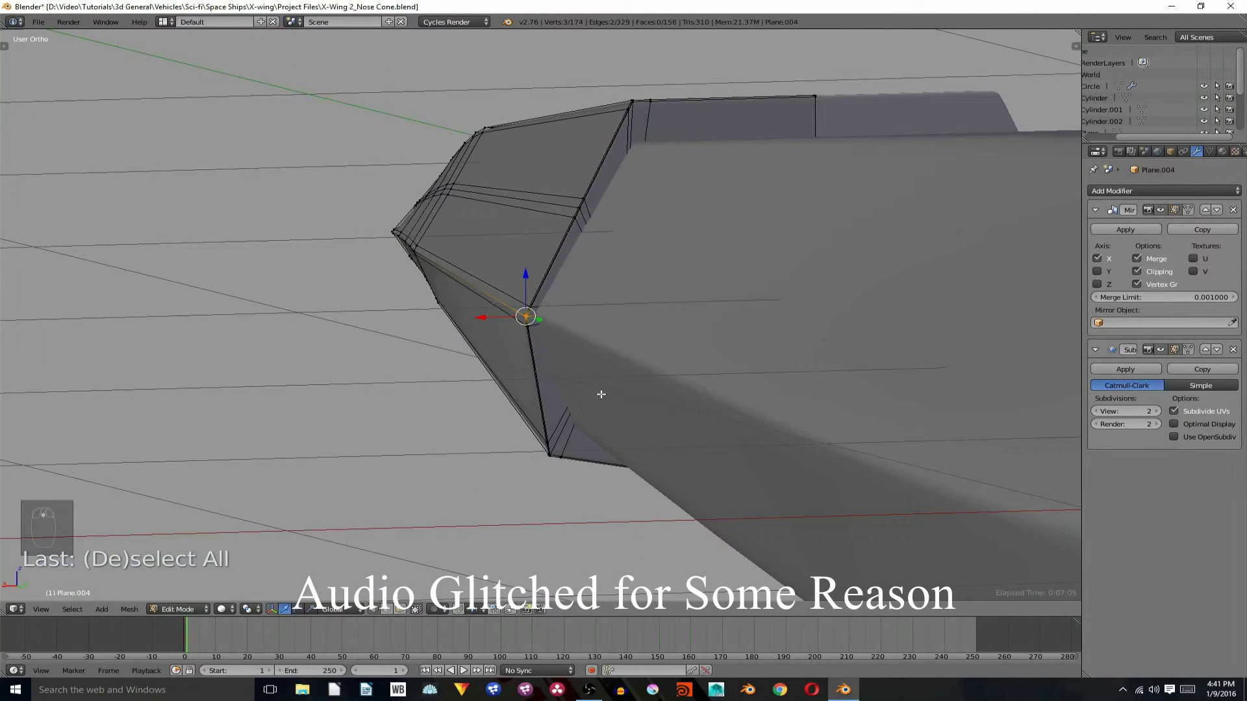
{"action": "key", "text": "alt+o"}
{"action": "left_click_drag", "start_coordinate": [494, 317], "coordinate": [487, 319]}
{"action": "scroll", "coordinate": [492, 317], "scroll_direction": "up", "scroll_amount": 15}
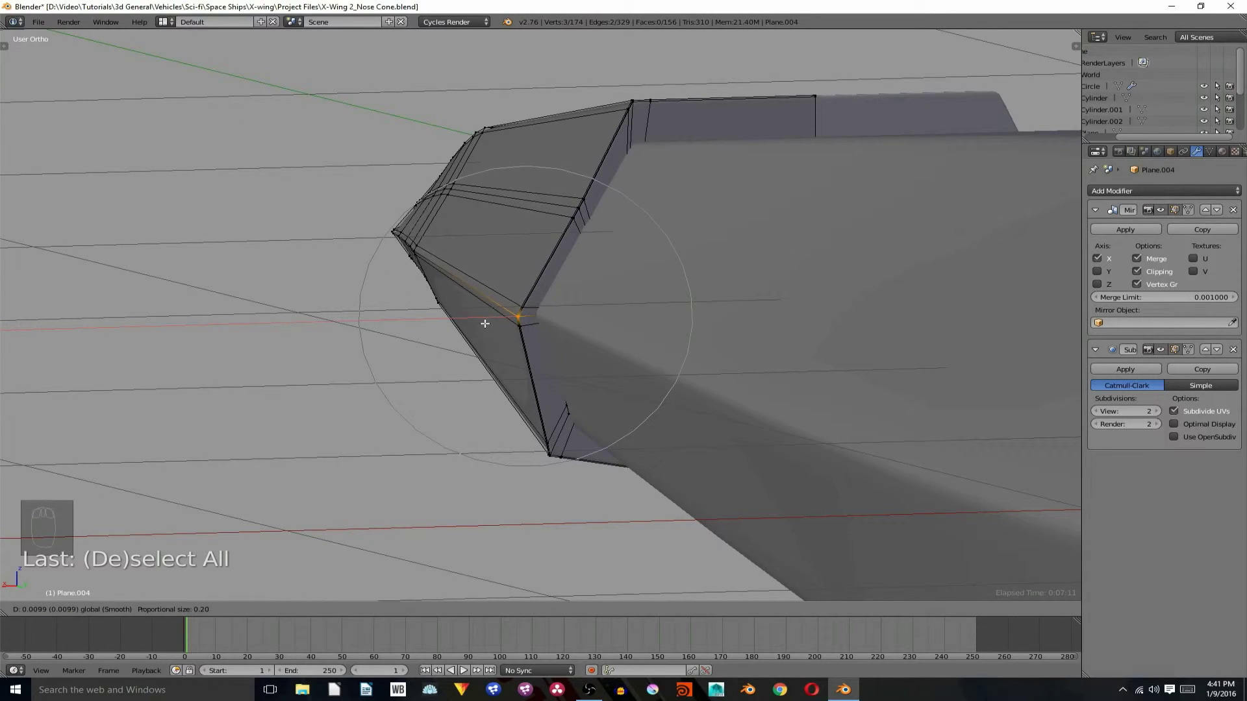
{"action": "left_click_drag", "start_coordinate": [486, 323], "coordinate": [485, 323]}
{"action": "key", "text": "a"}
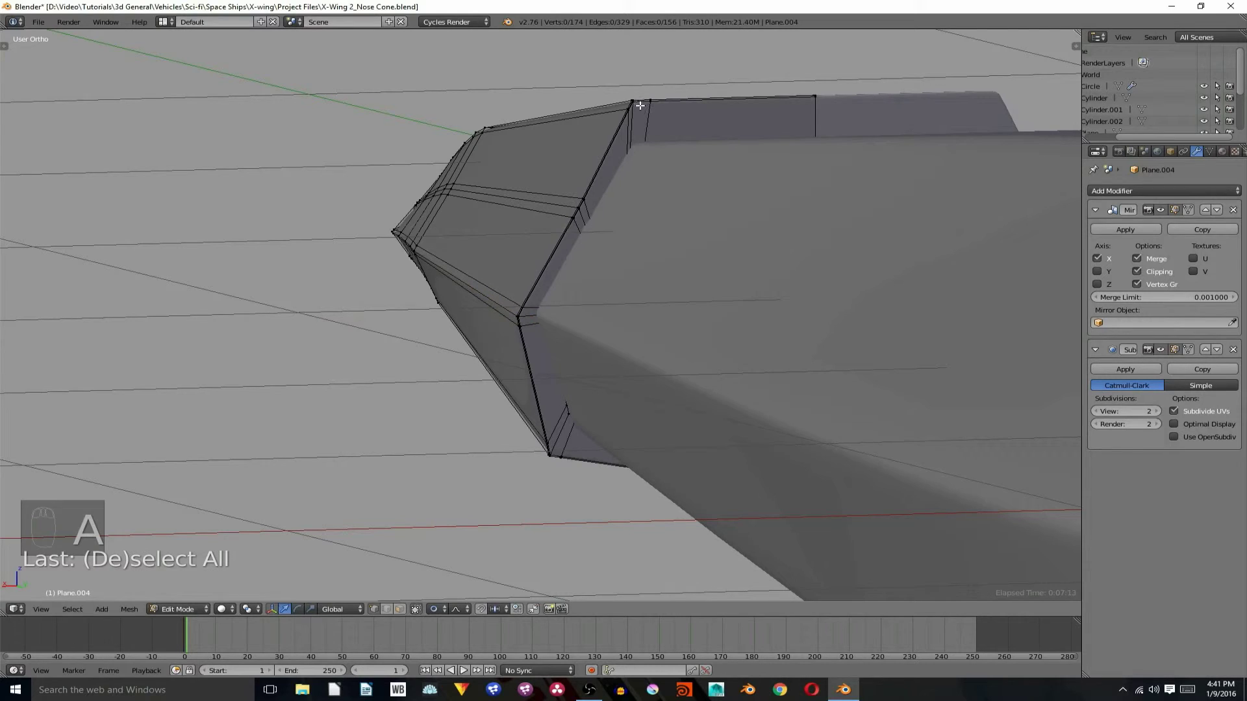
Select the rear edge's upper corner and top centre vertices, lower them slightly along Z with proportional editing, and check the fit against the fuselage.
{"action": "key", "text": "c"}
{"action": "middle_click_drag", "start_coordinate": [632, 101], "coordinate": [723, 209]}
{"action": "left_click_drag", "start_coordinate": [695, 250], "coordinate": [701, 263]}
{"action": "key", "text": "ctrl+z"}
{"action": "key", "text": "c"}
{"action": "left_click", "coordinate": [872, 279]}
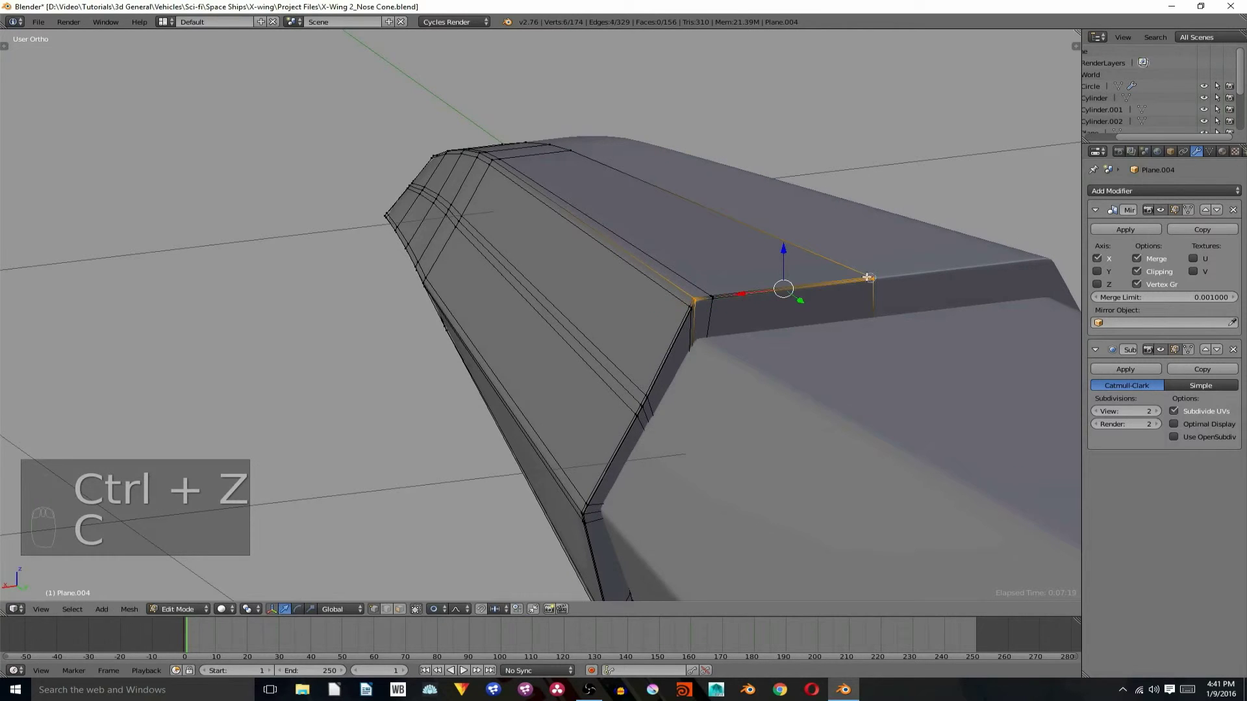
{"action": "left_click_drag", "start_coordinate": [785, 249], "coordinate": [781, 266]}
{"action": "middle_click_drag", "start_coordinate": [782, 266], "coordinate": [600, 319]}
{"action": "key", "text": "Tab"}
{"action": "key", "text": "Tab"}
Select only the rear edge's lower corner vertices, move them slightly down along Z with proportional editing, and leave Edit Mode.
{"action": "scroll", "coordinate": [493, 268], "scroll_direction": "up", "scroll_amount": 3}
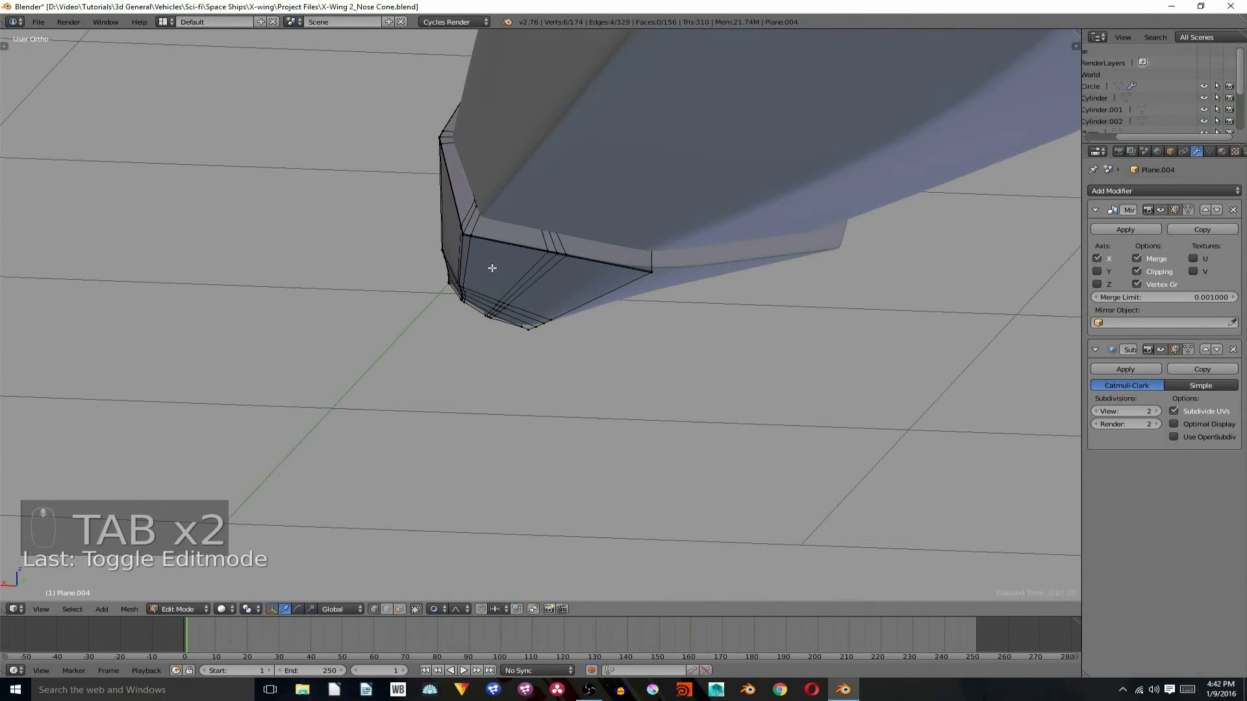
{"action": "key", "text": "c"}
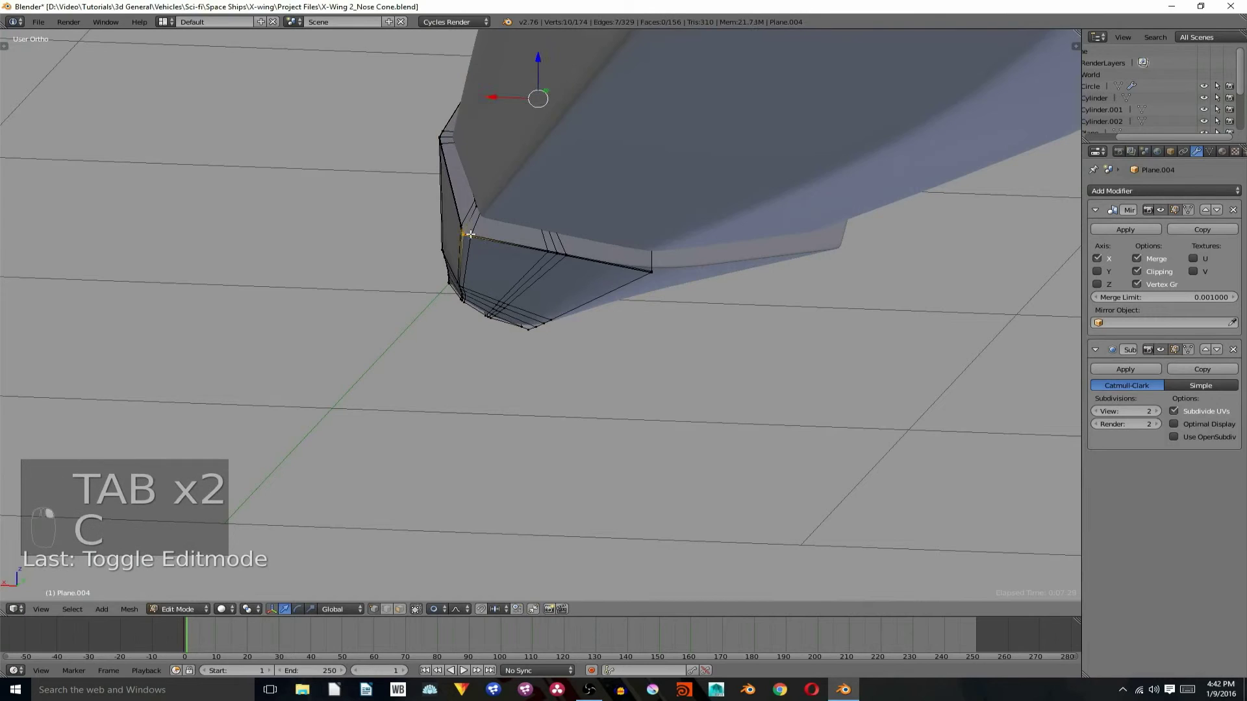
{"action": "middle_click_drag", "start_coordinate": [470, 234], "coordinate": [552, 145]}
{"action": "key", "text": "x"}
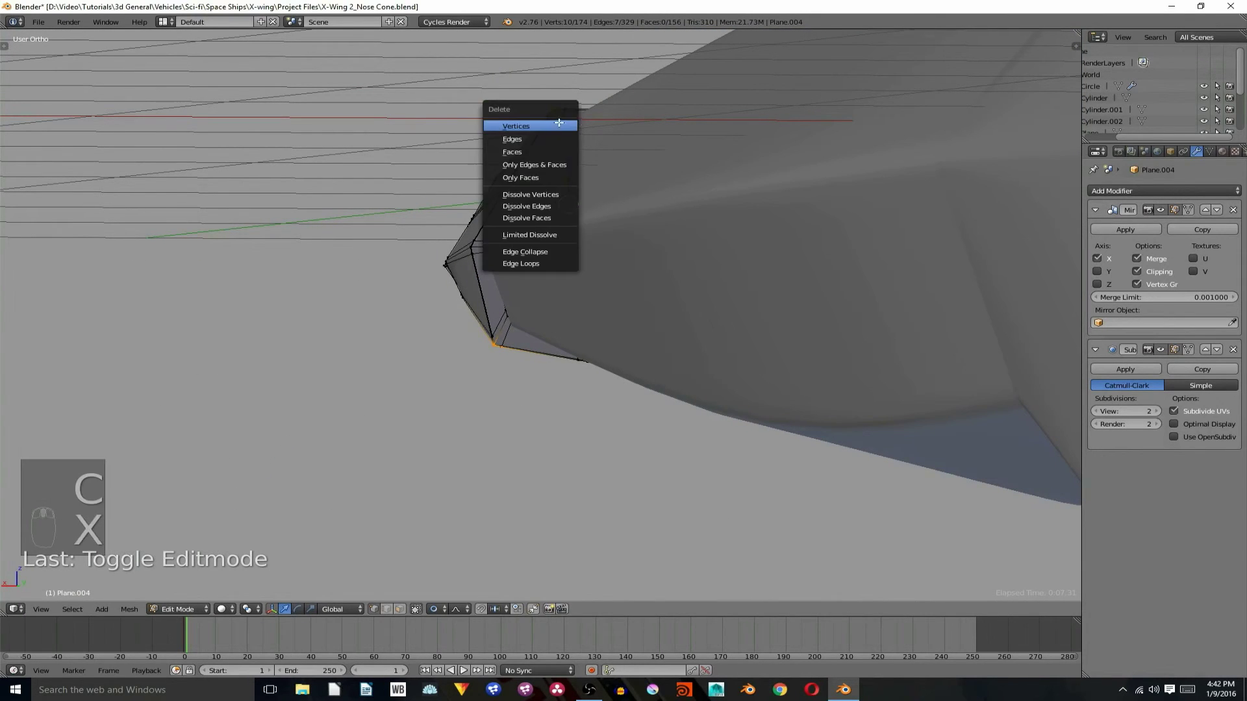
{"action": "key", "text": "z"}
{"action": "key", "text": "c"}
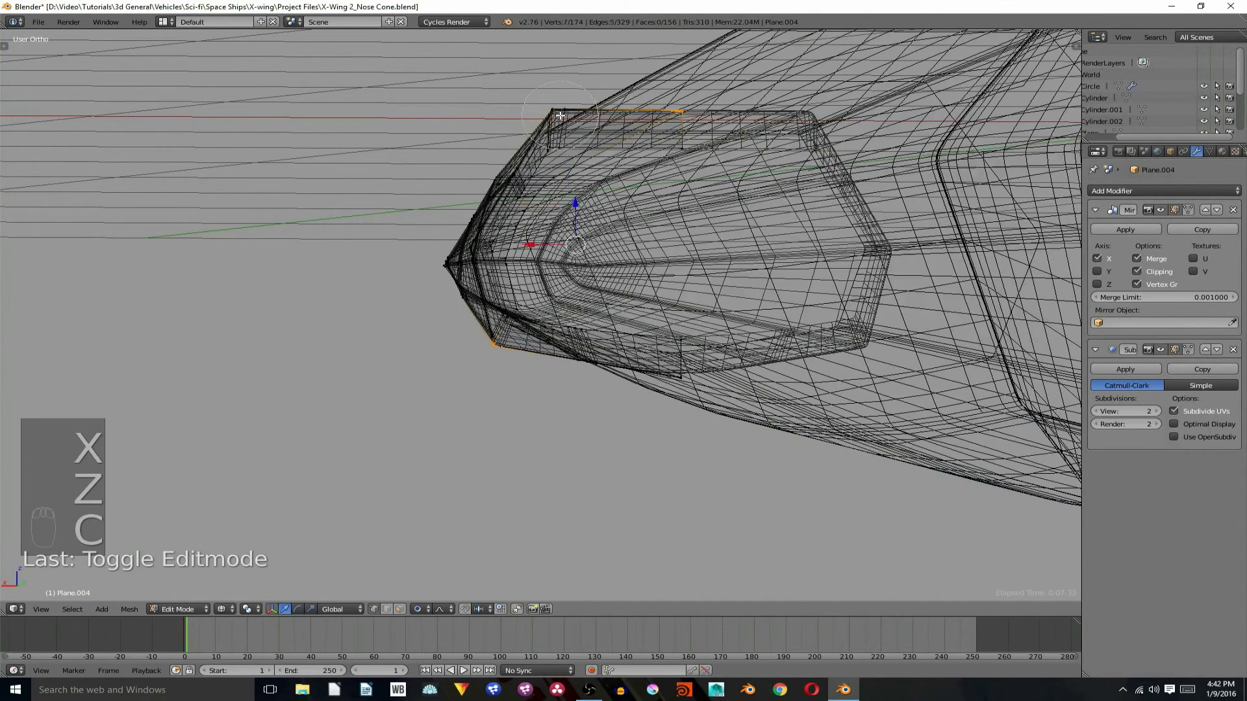
{"action": "key", "text": "z"}
{"action": "mouse_move", "coordinate": [495, 303]}
{"action": "left_mouse_down"}
{"action": "mouse_move", "coordinate": [487, 338]}
{"action": "mouse_move", "coordinate": [457, 340]}
{"action": "mouse_move", "coordinate": [504, 307]}
{"action": "left_mouse_up"}
{"action": "middle_click_drag", "start_coordinate": [504, 306], "coordinate": [769, 374]}
{"action": "key", "text": "Tab"}
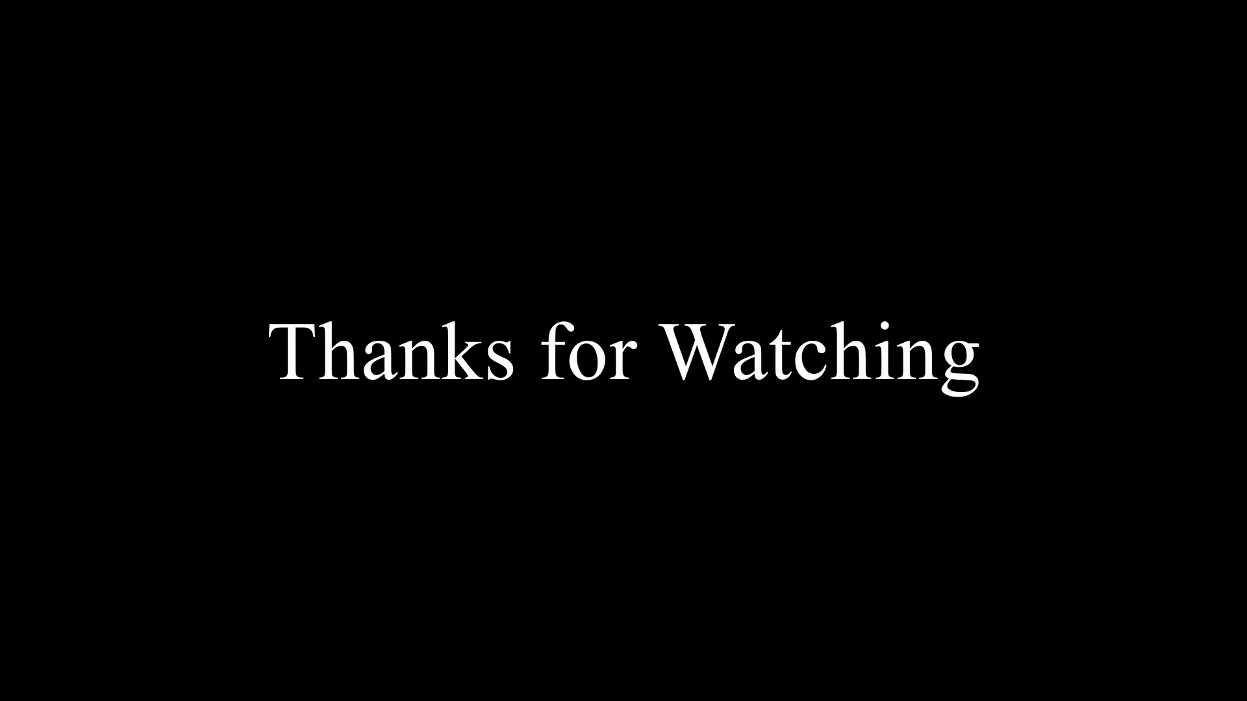